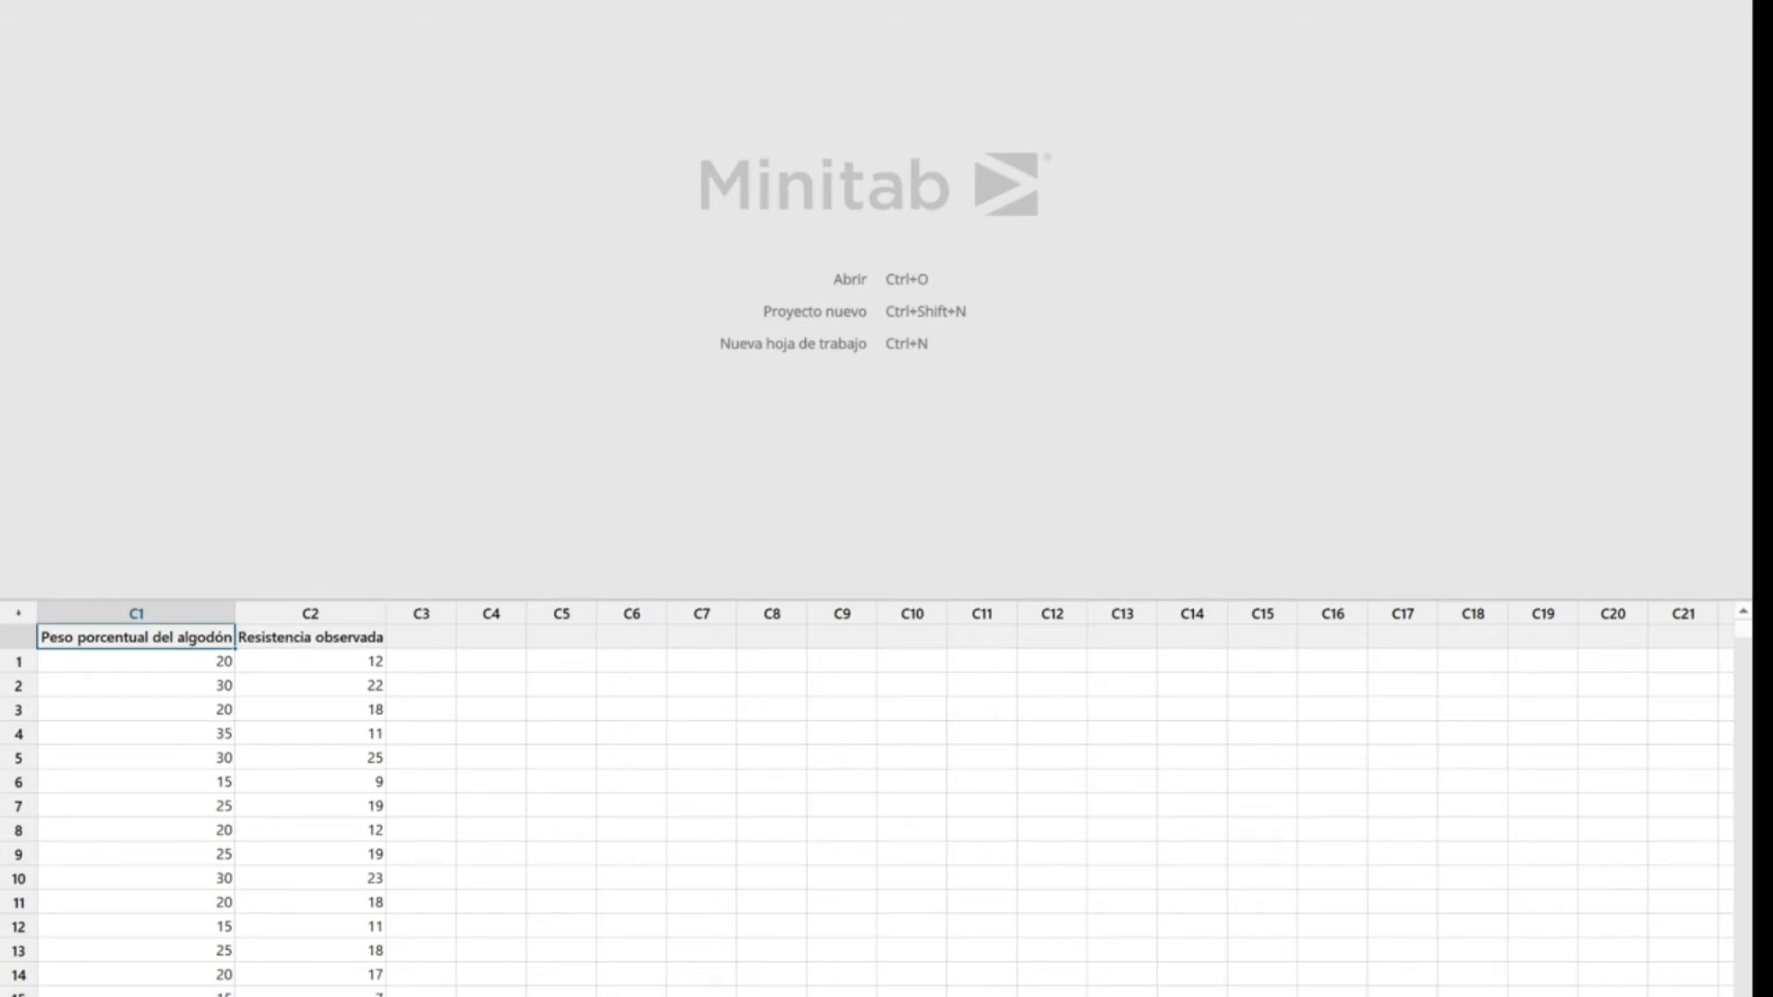
Set up an equal variances test with Resistencia observada as the response and Peso porcentual del algodón as the factor
click(222, 0)
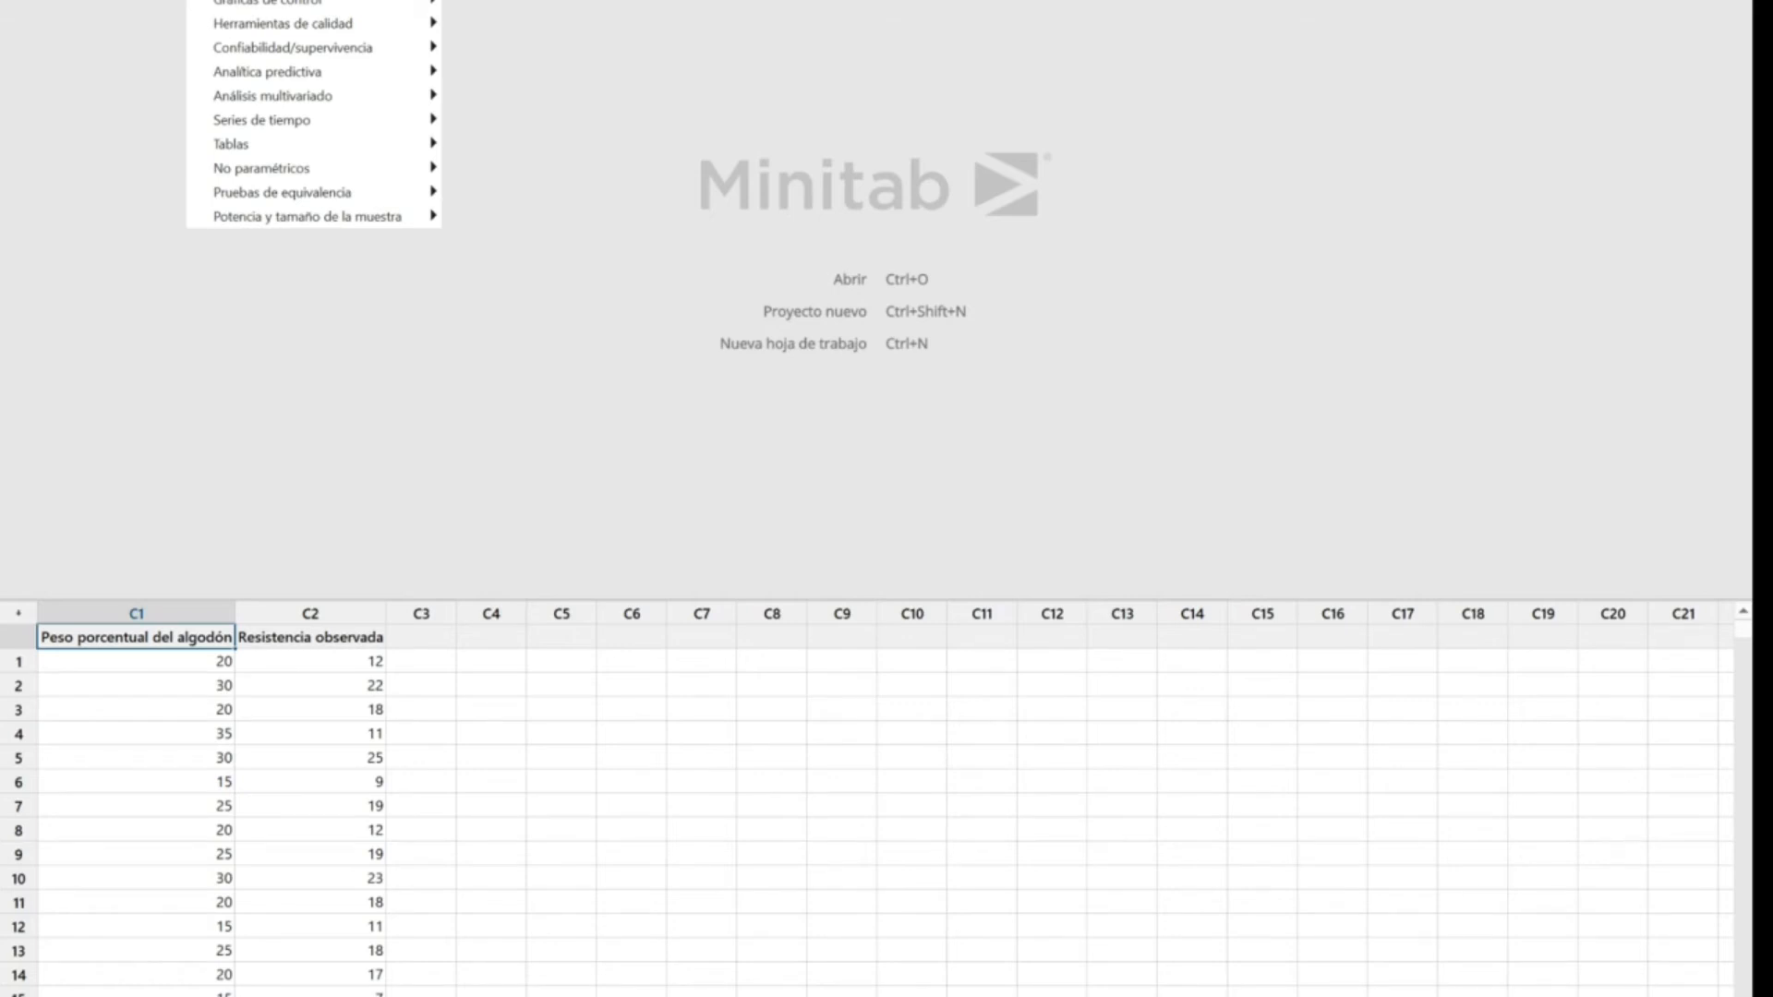
mouse_move(229, 0)
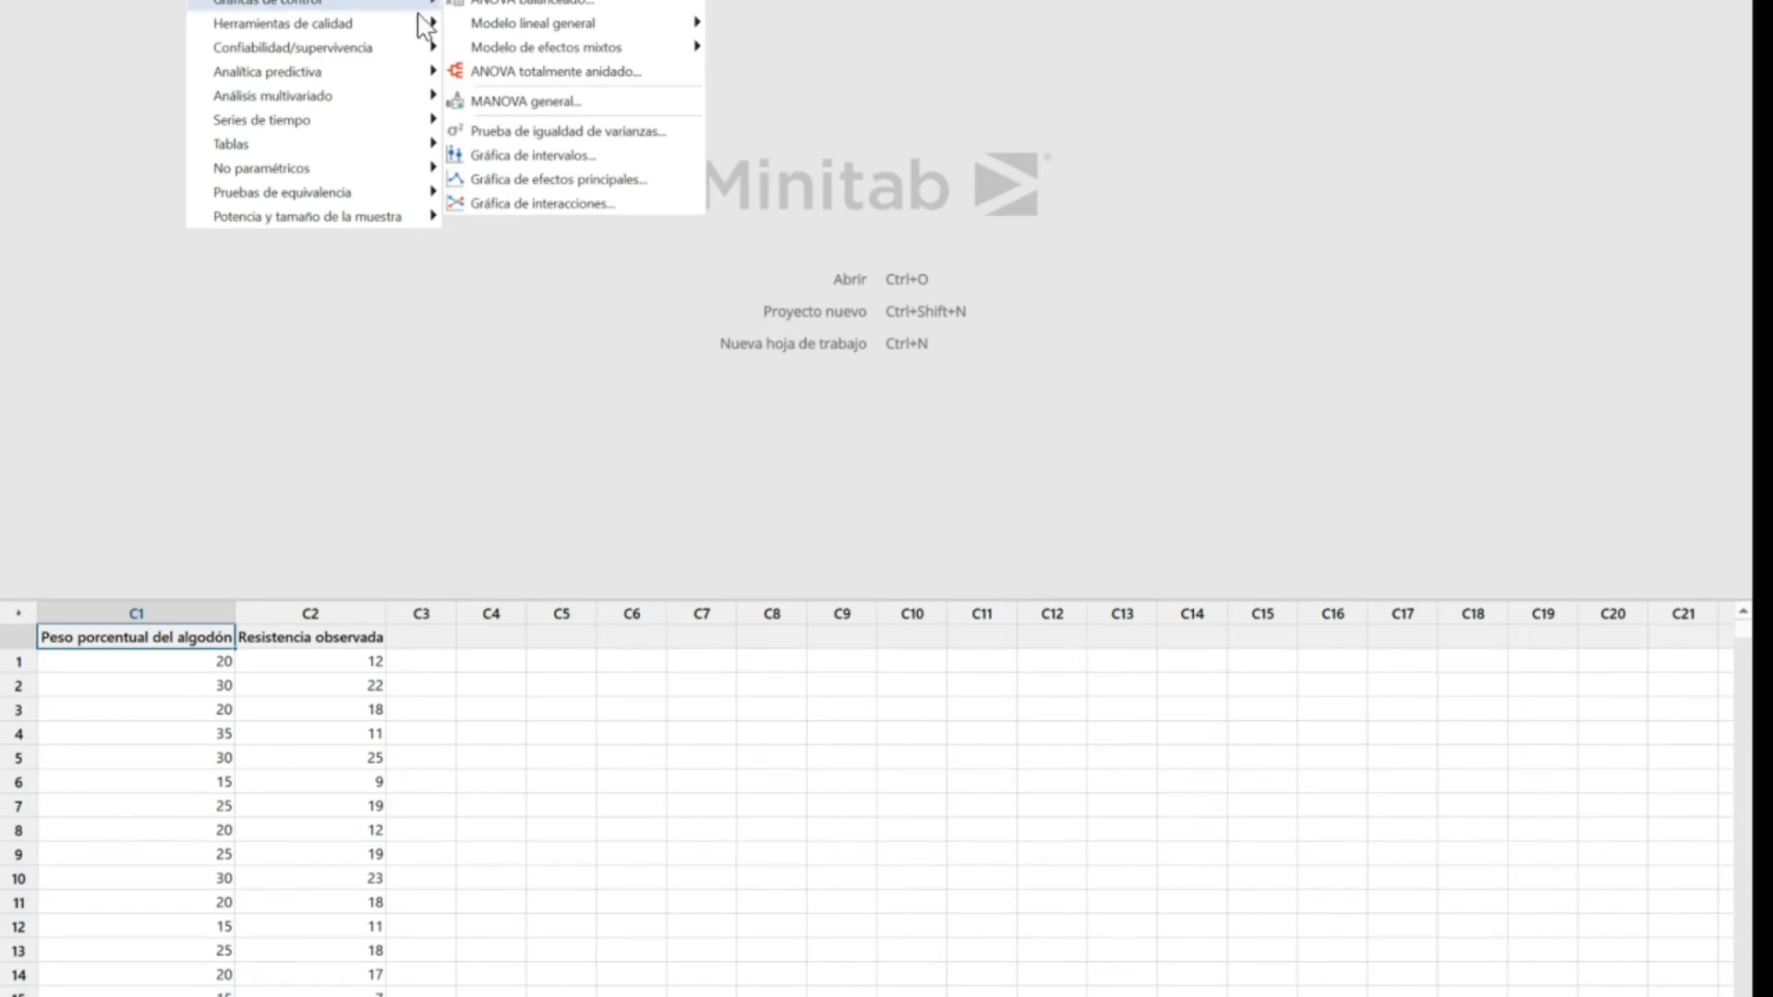
click(526, 134)
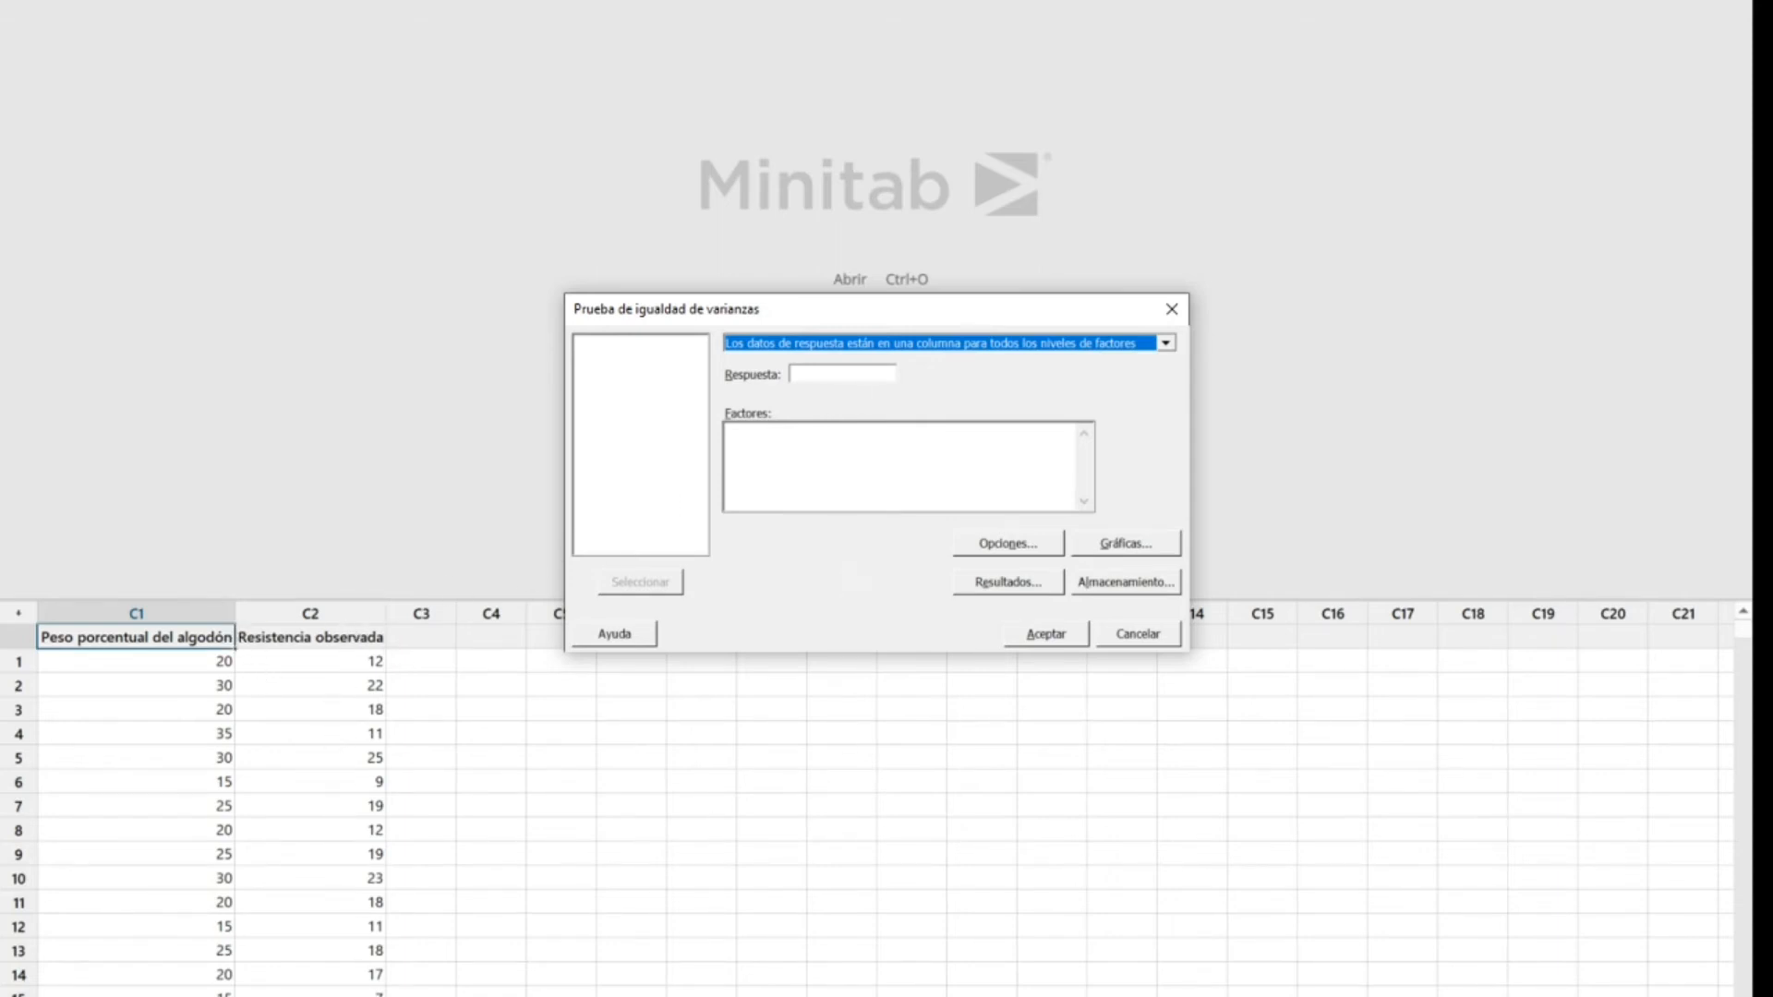
click(831, 374)
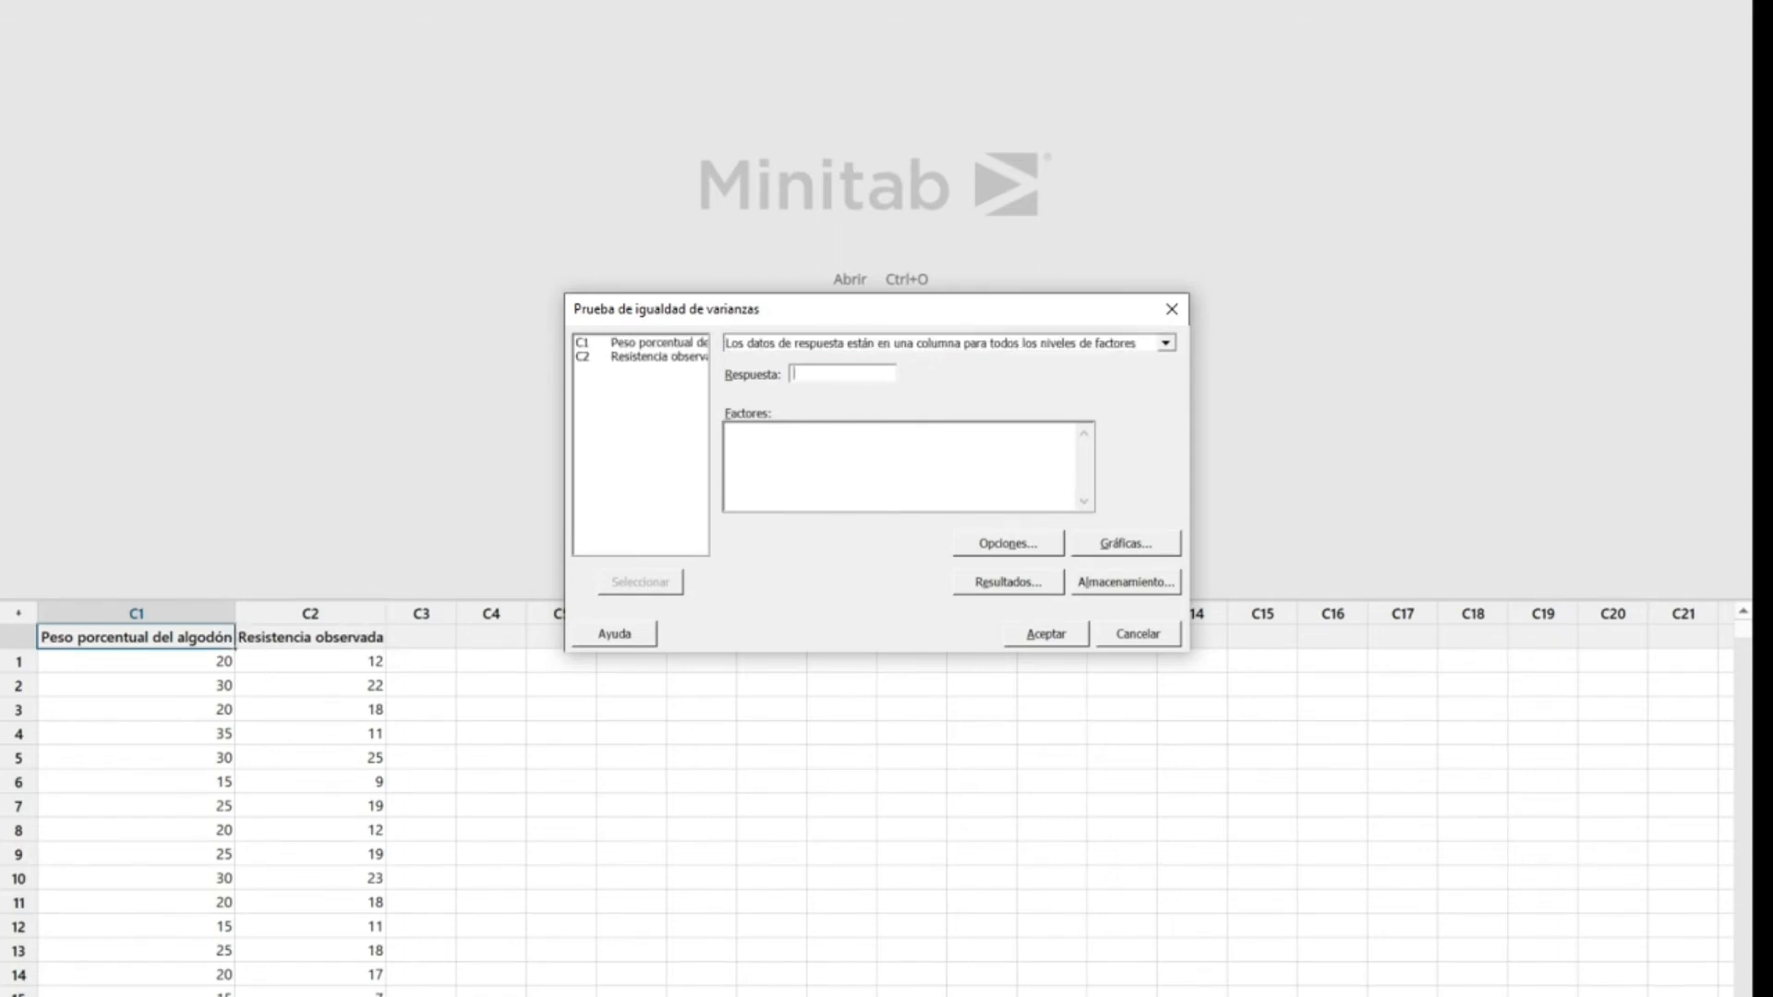
click(677, 358)
double_click(676, 362)
double_click(613, 344)
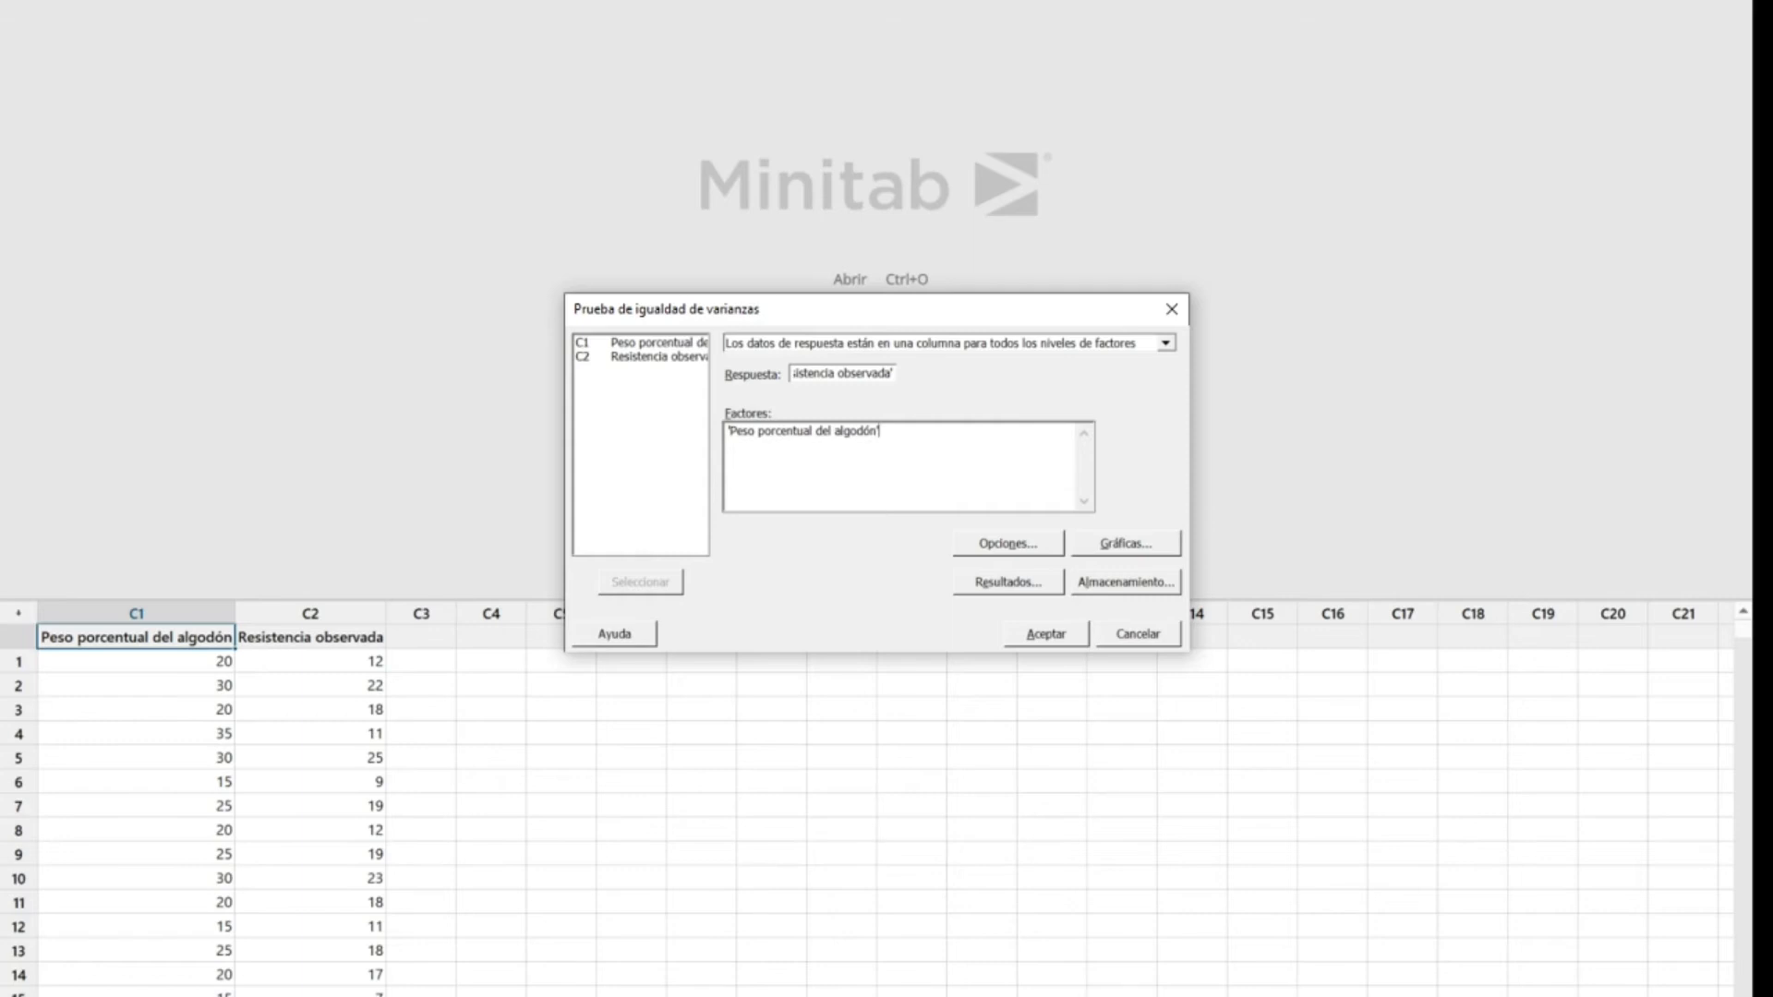
Base the equal variances test on the normal distribution with a 95.0 confidence level and run it
click(1014, 546)
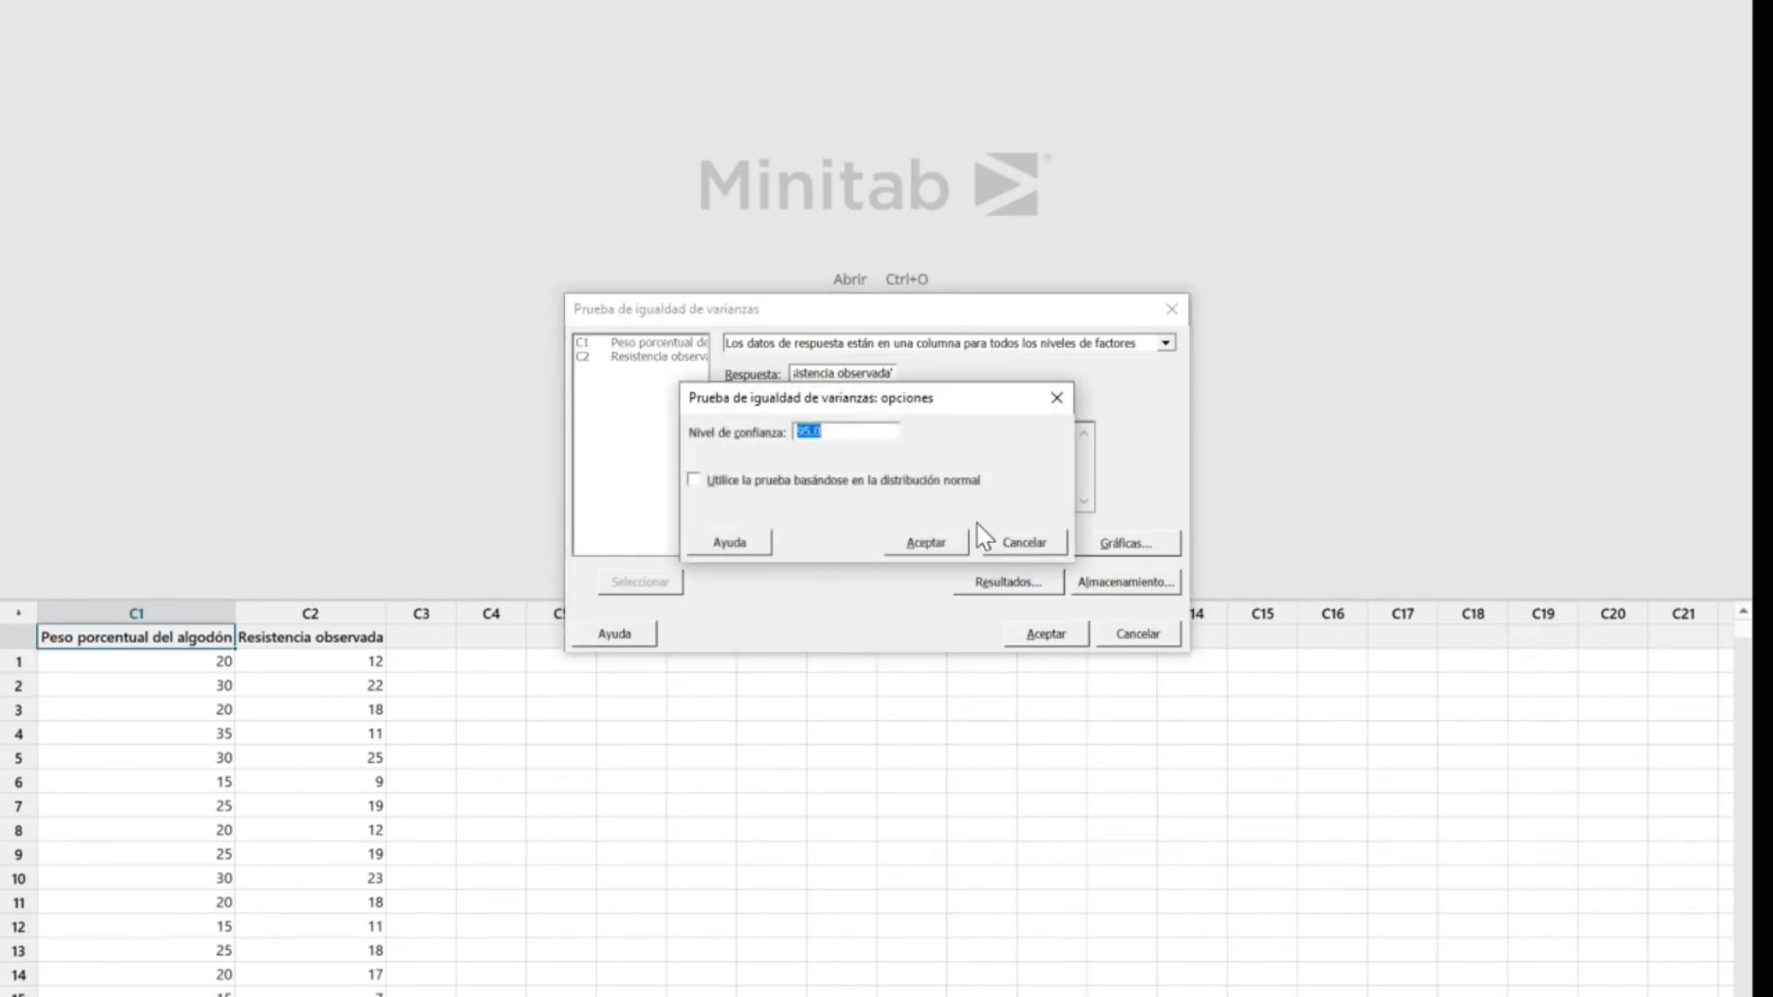
click(834, 431)
click(694, 481)
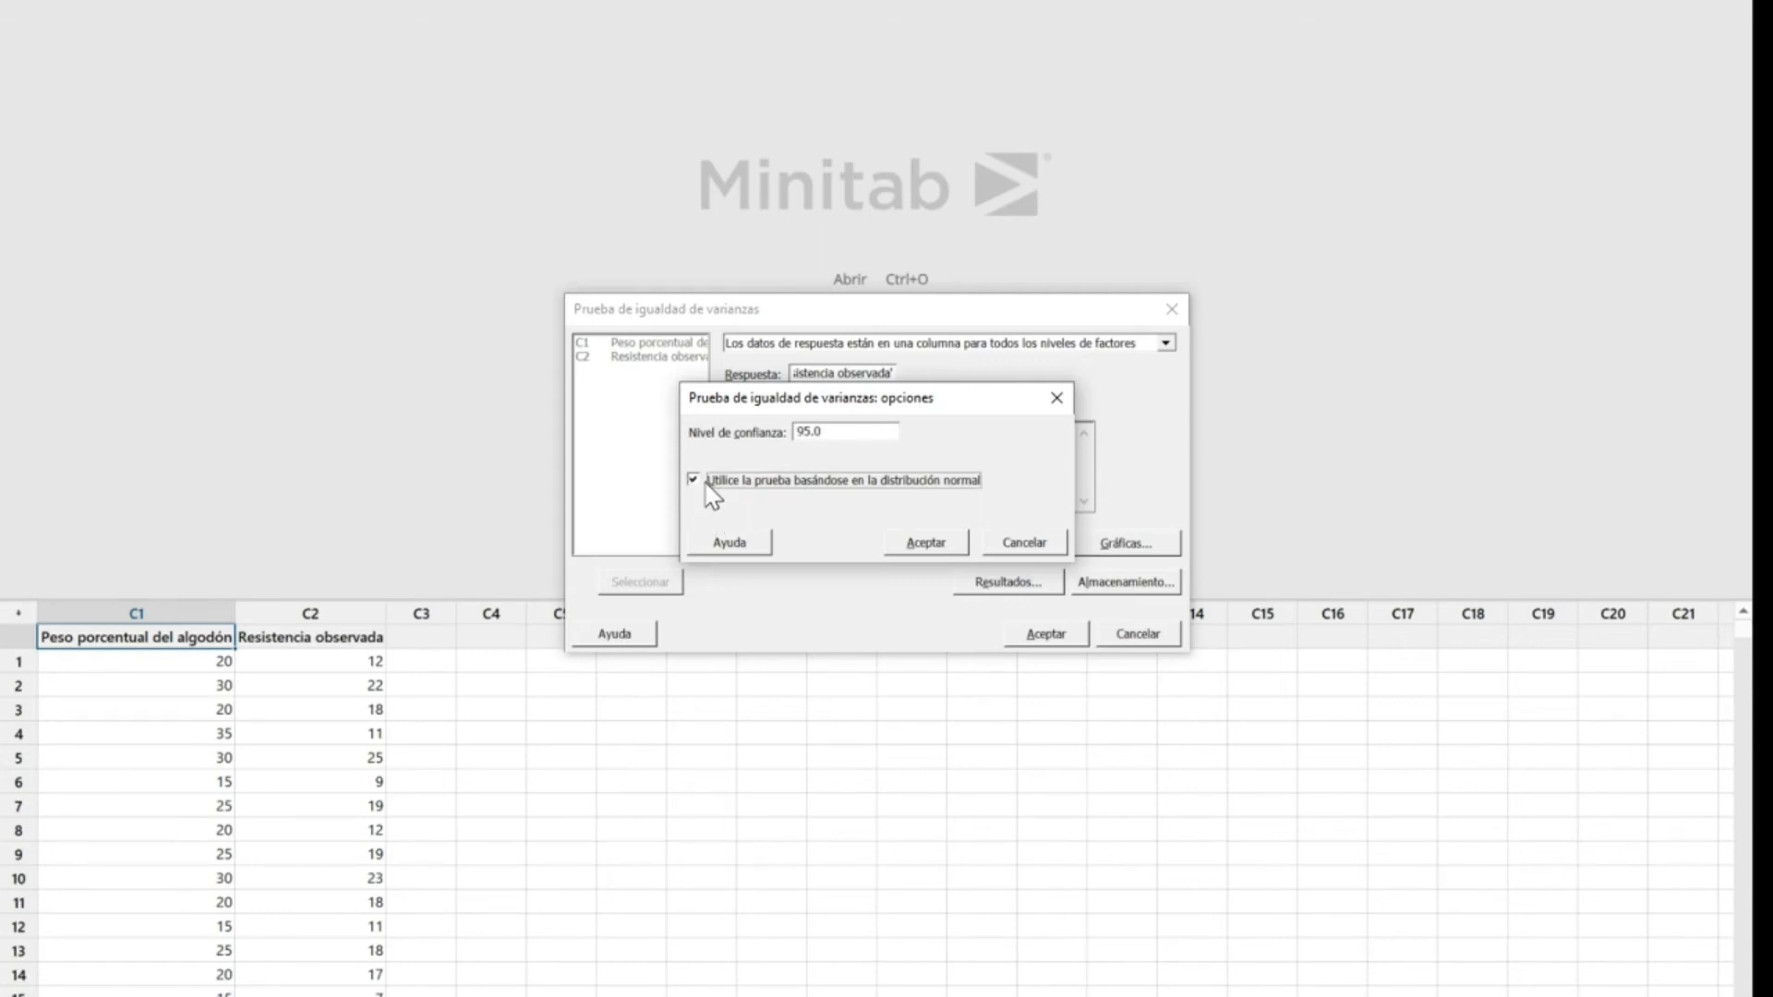
click(928, 545)
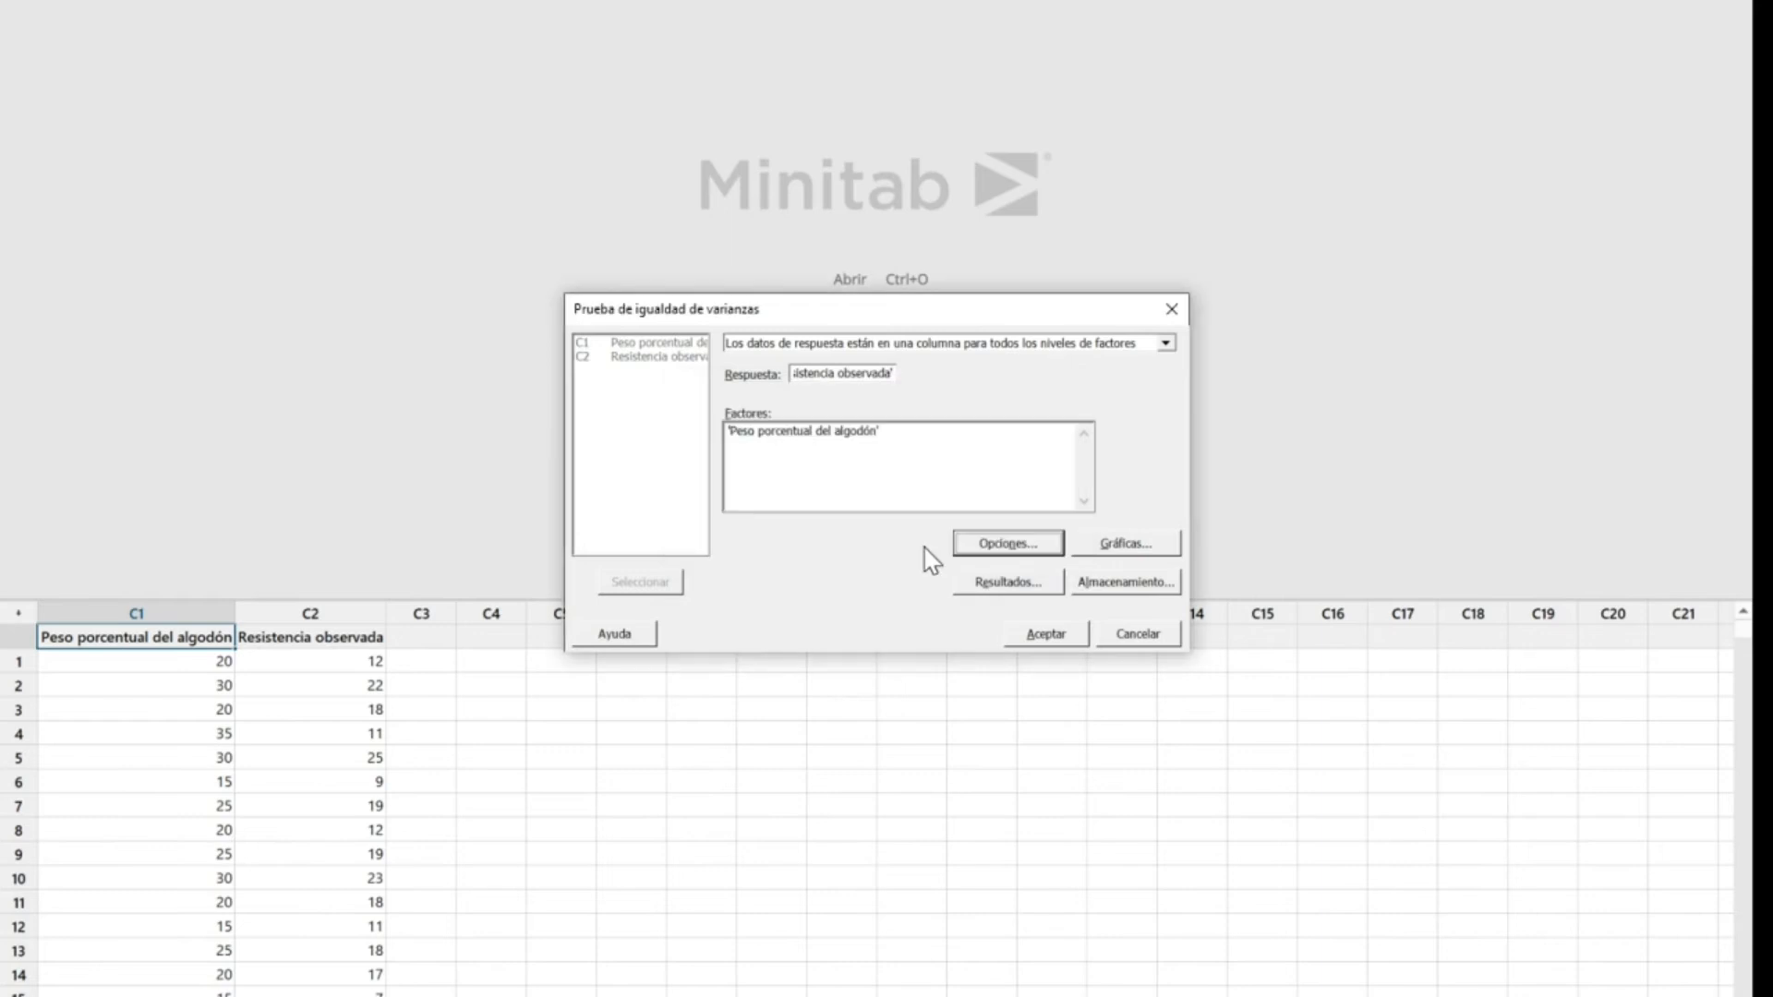
click(1046, 635)
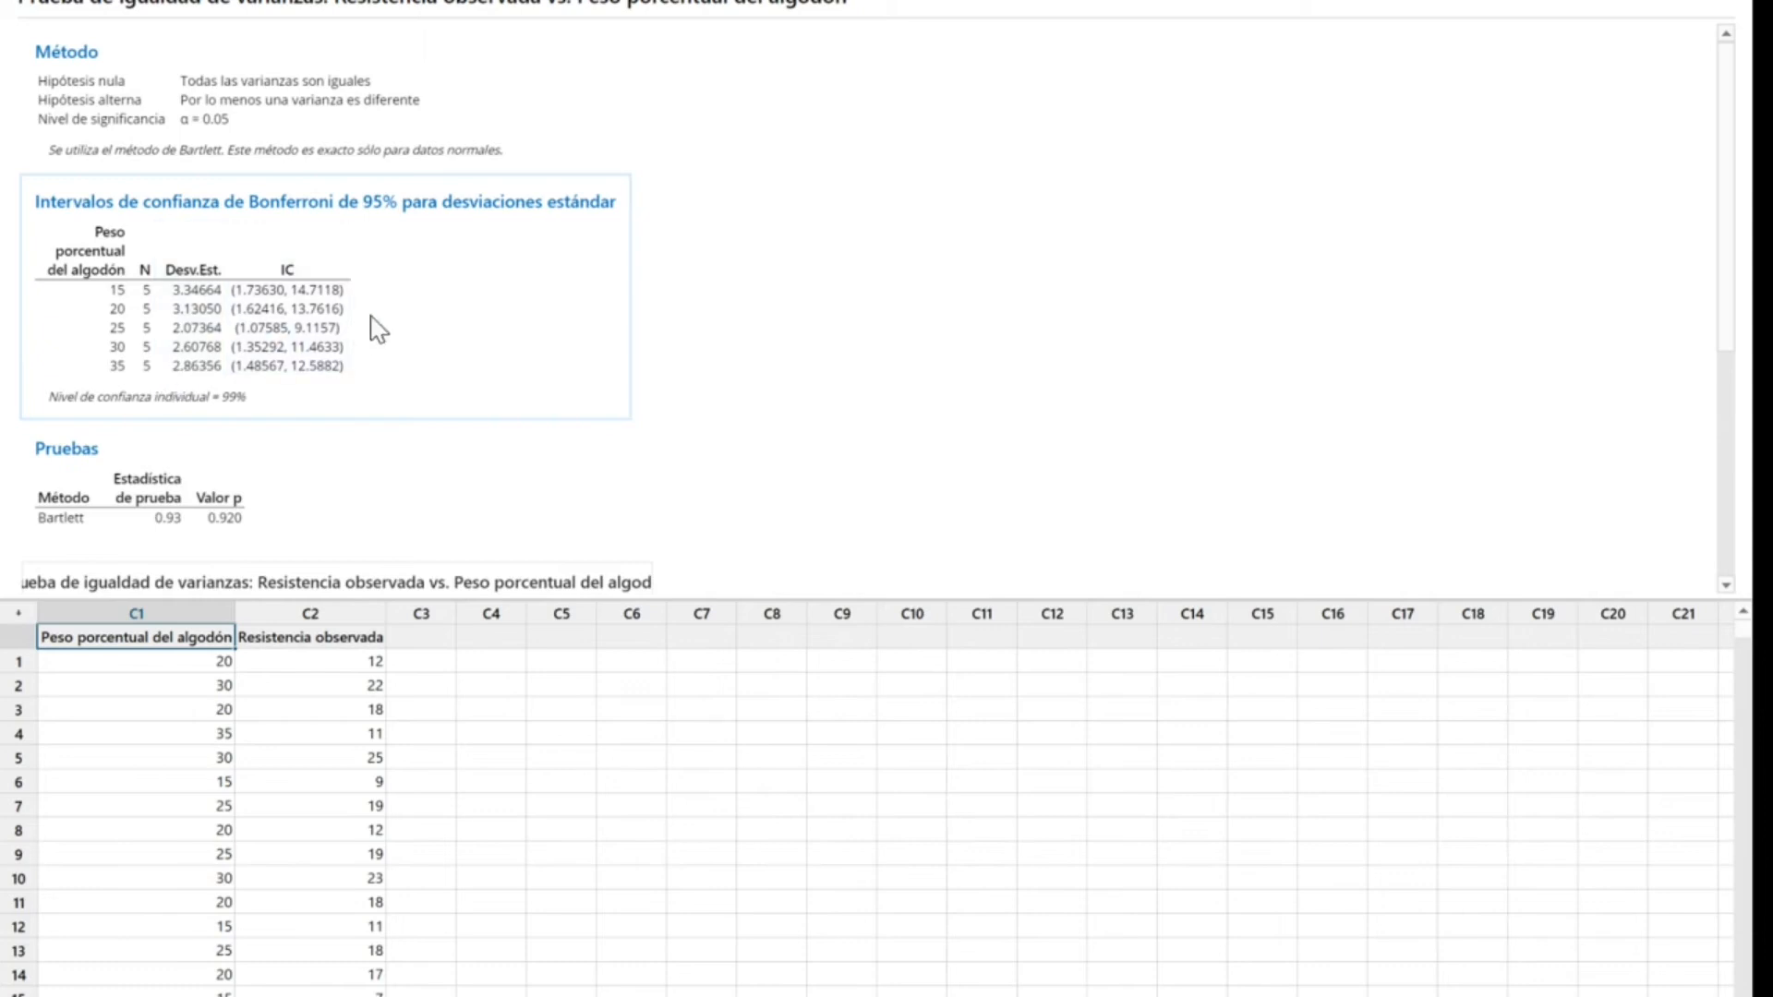
Review the Bartlett test output and interval plot, then rerun the equal variances test without basing it on the normal distribution
scroll(914, 281, down, 4)
scroll(923, 282, down, 1)
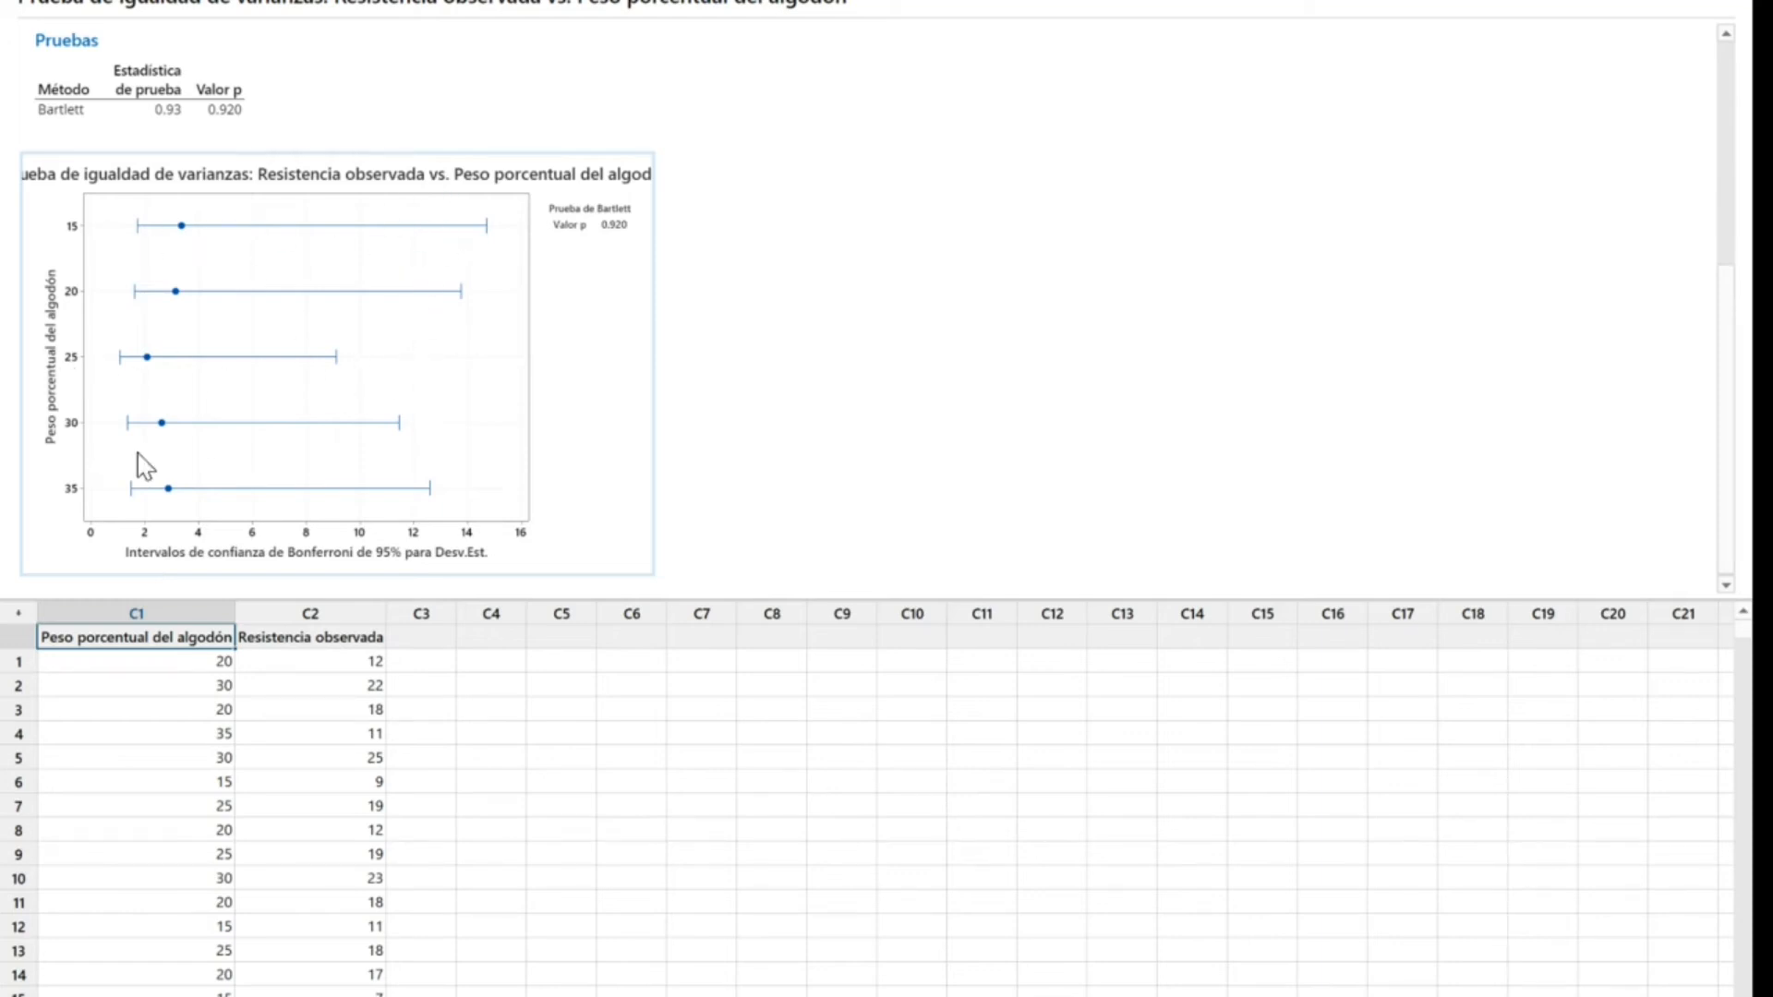
click(1098, 245)
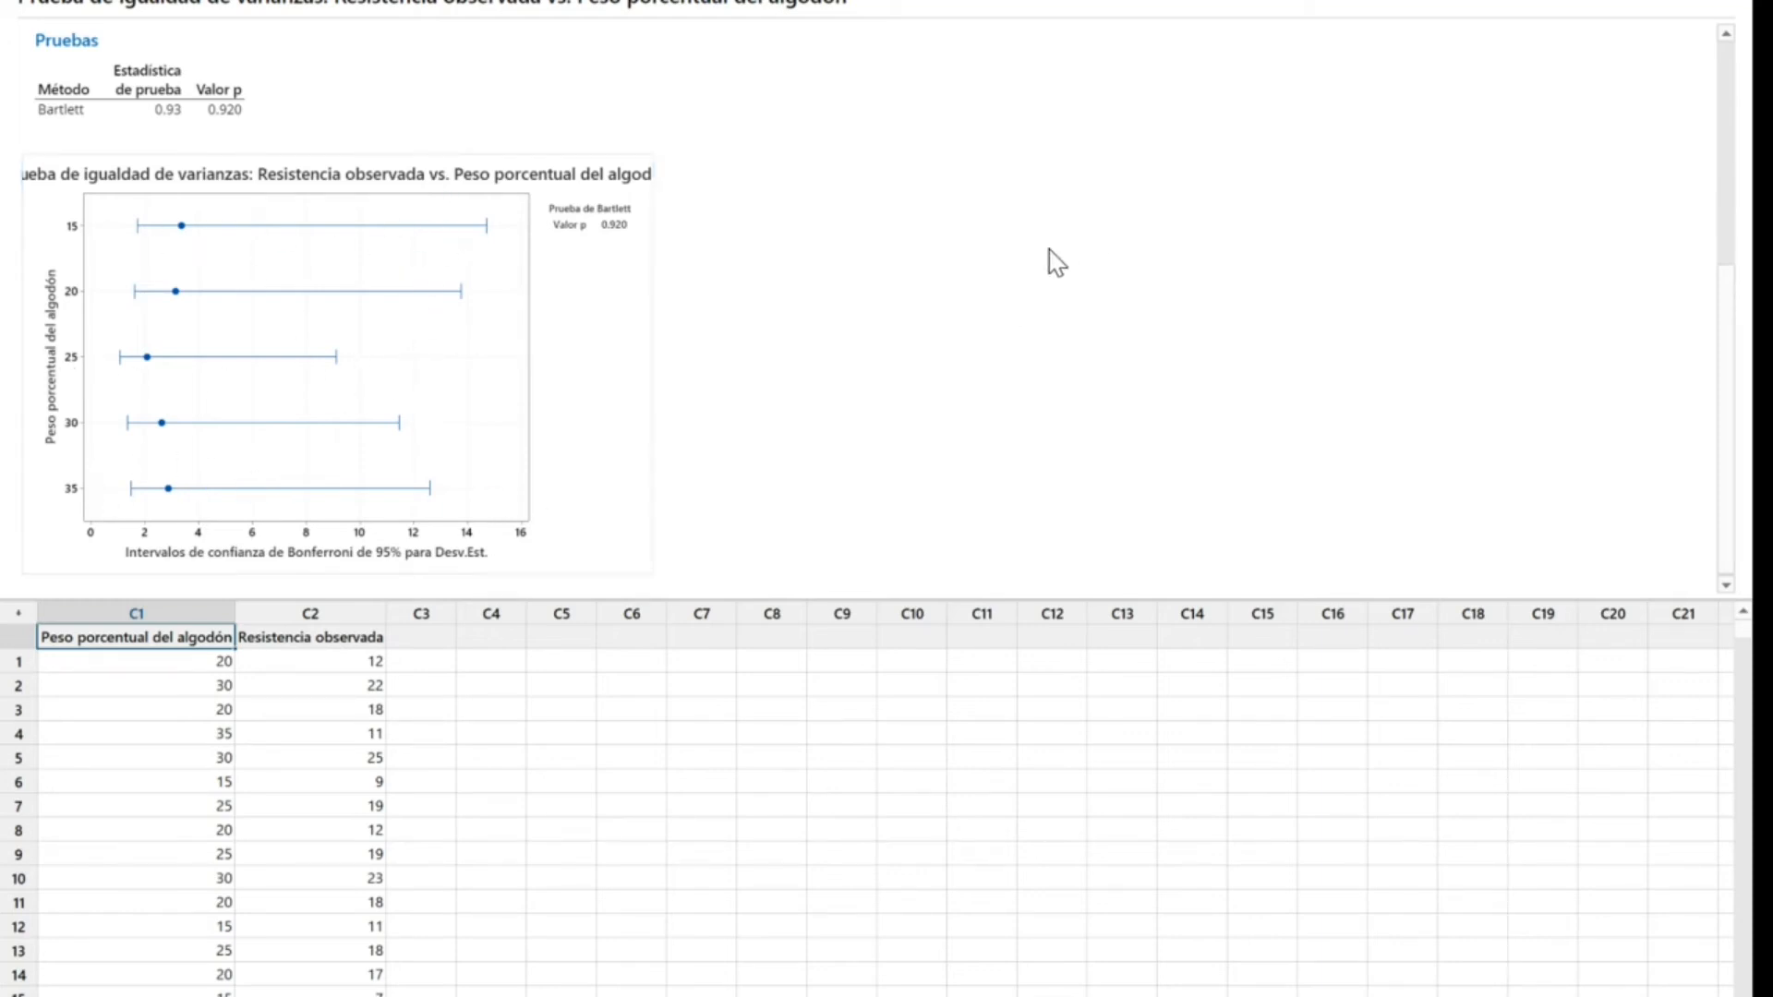
scroll(1012, 282, up, 7)
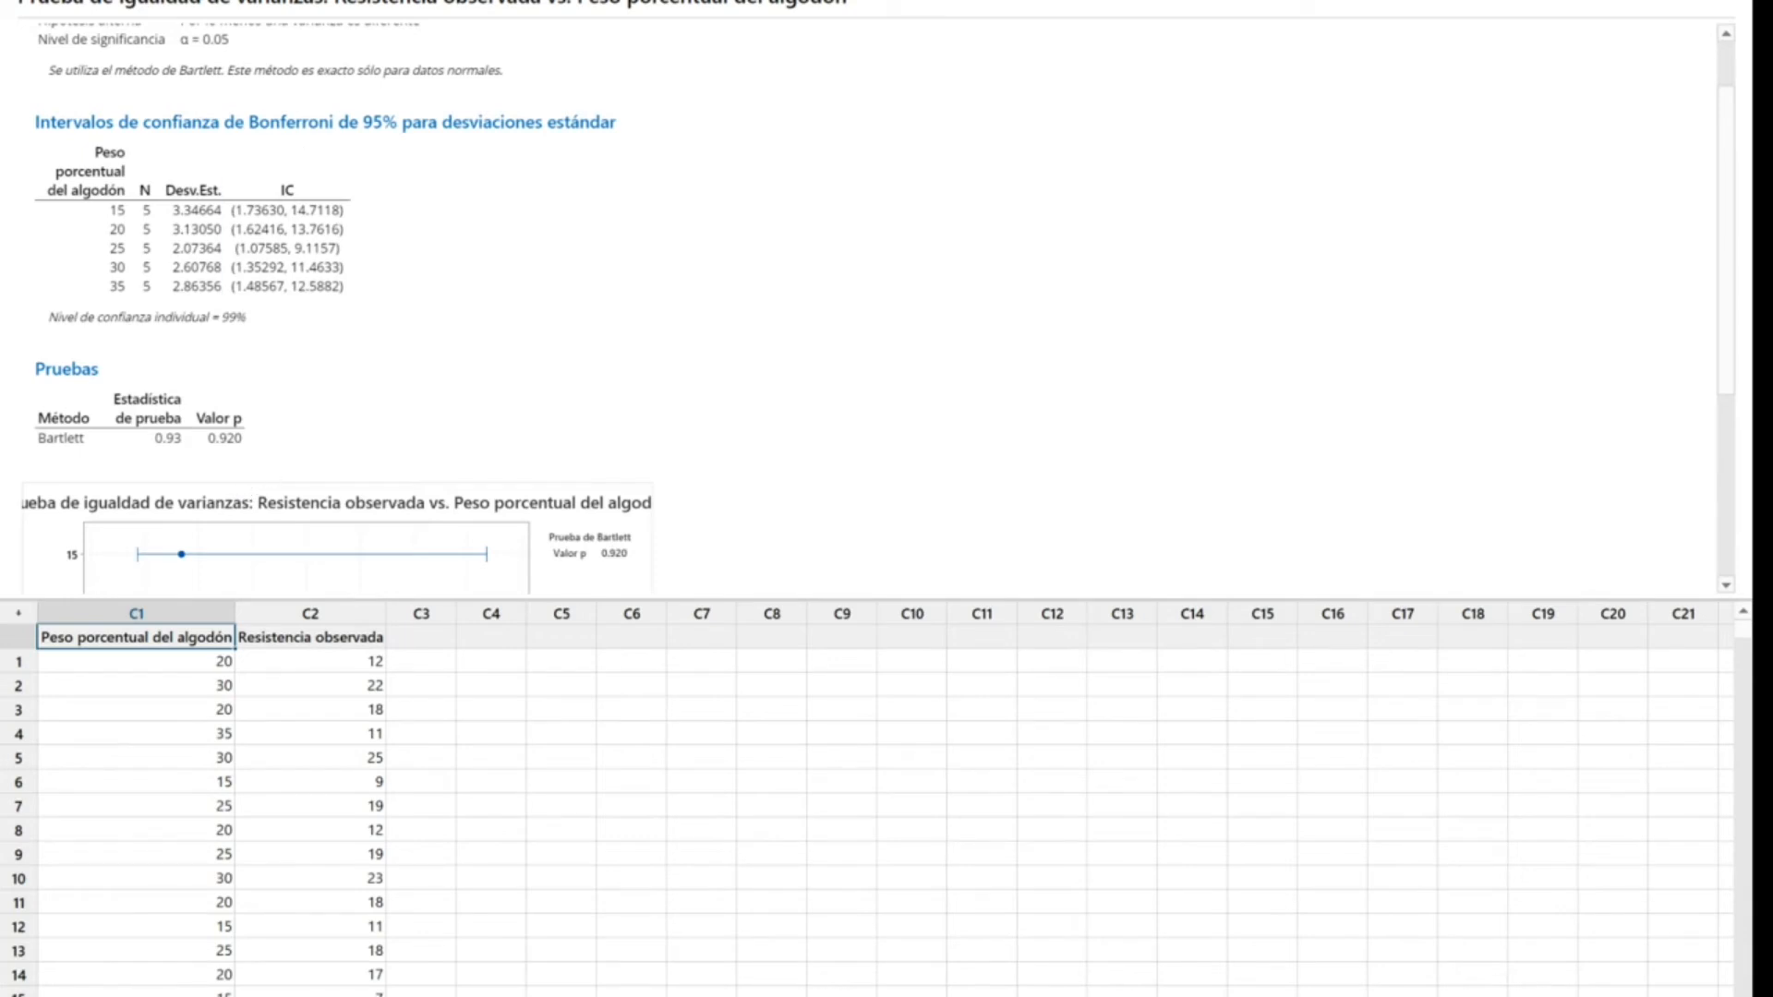
click(222, 0)
mouse_move(240, 0)
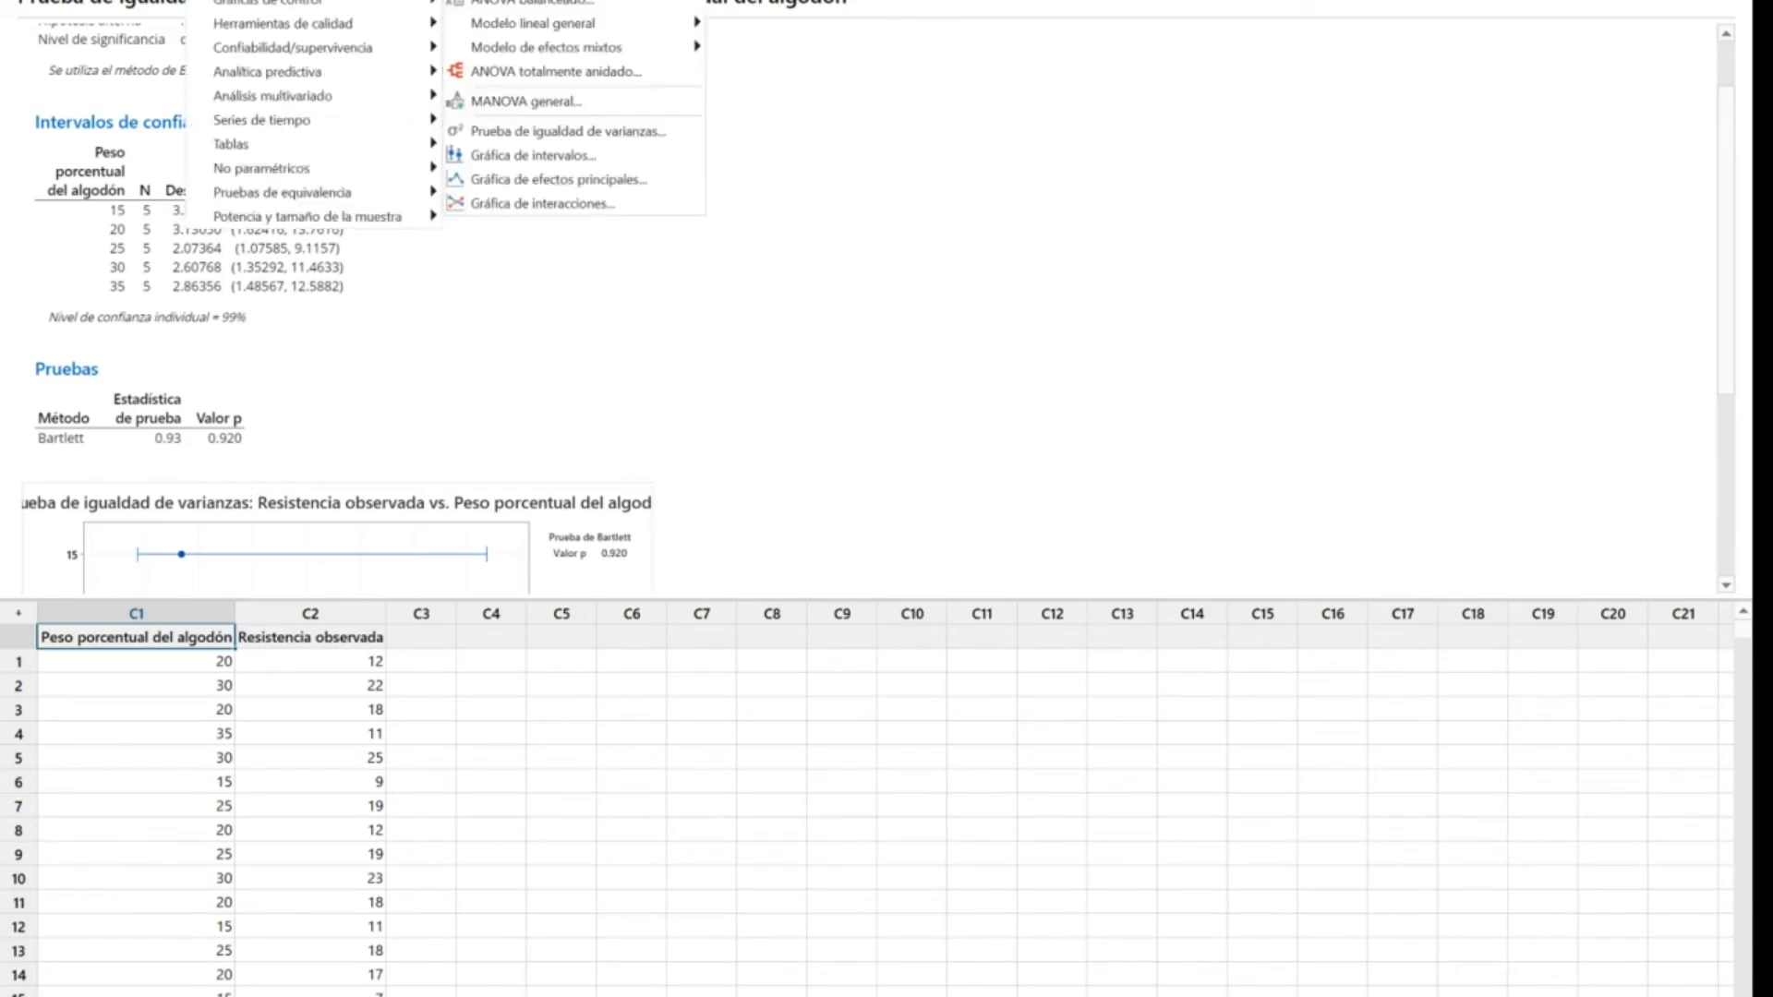
click(517, 136)
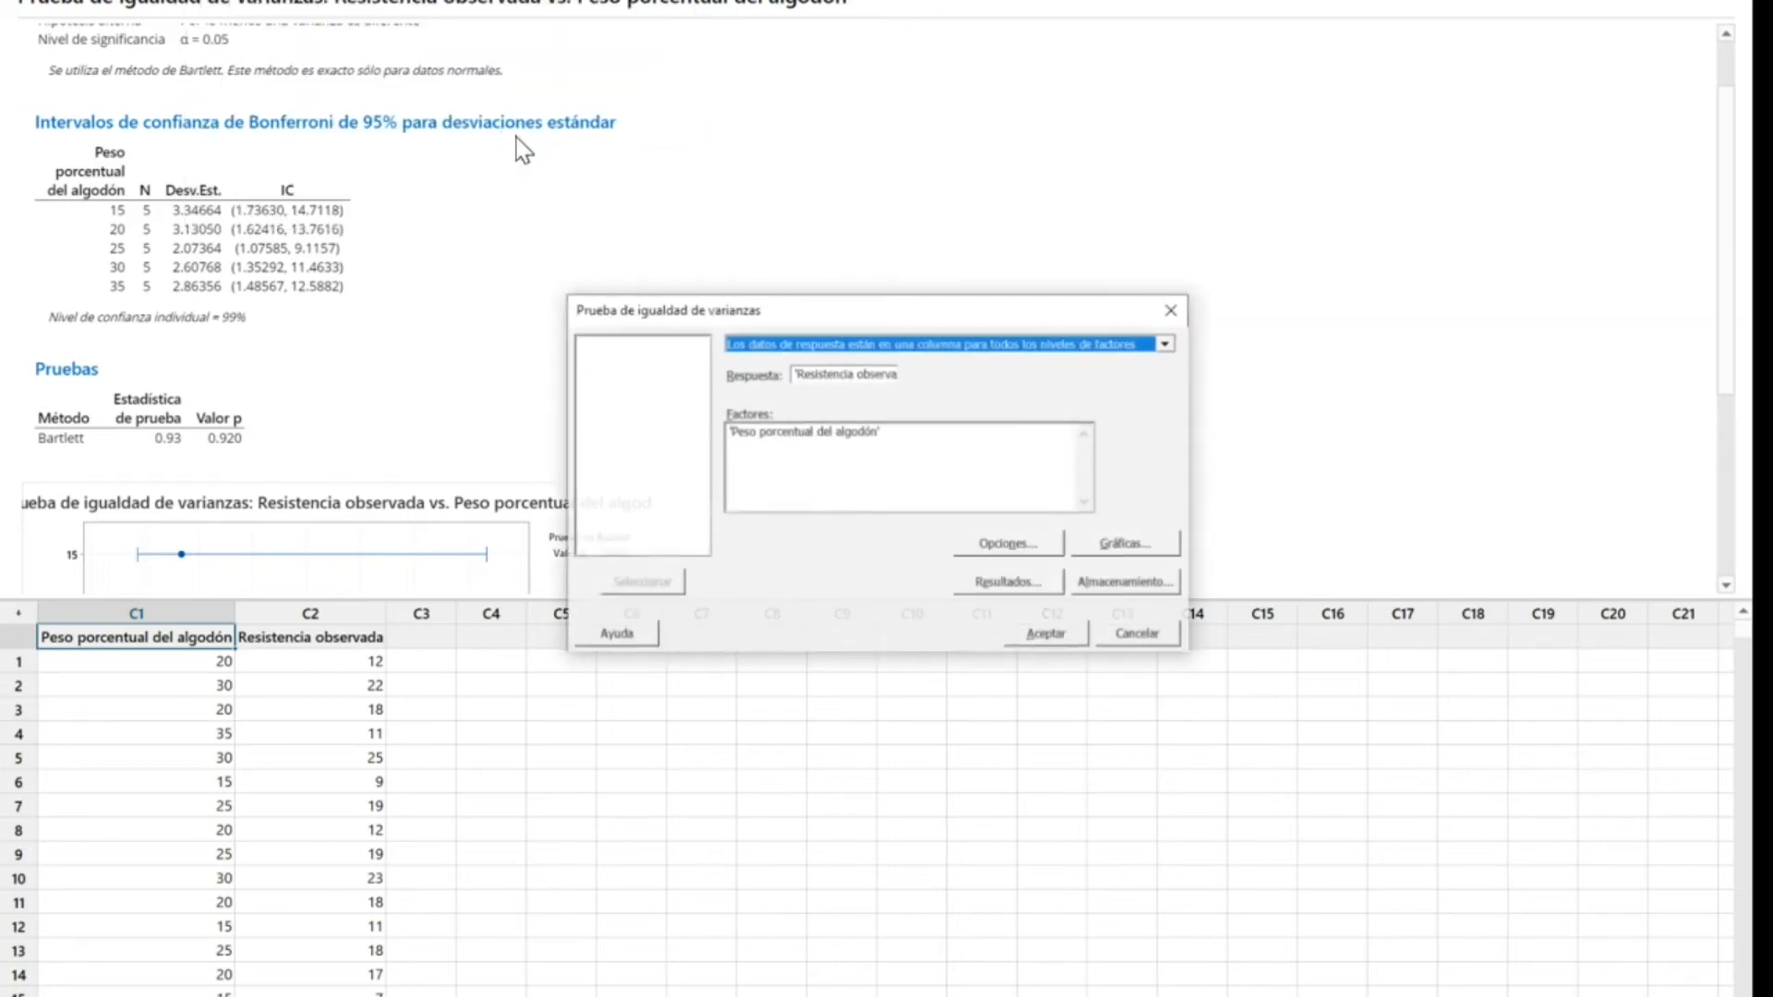
click(1008, 545)
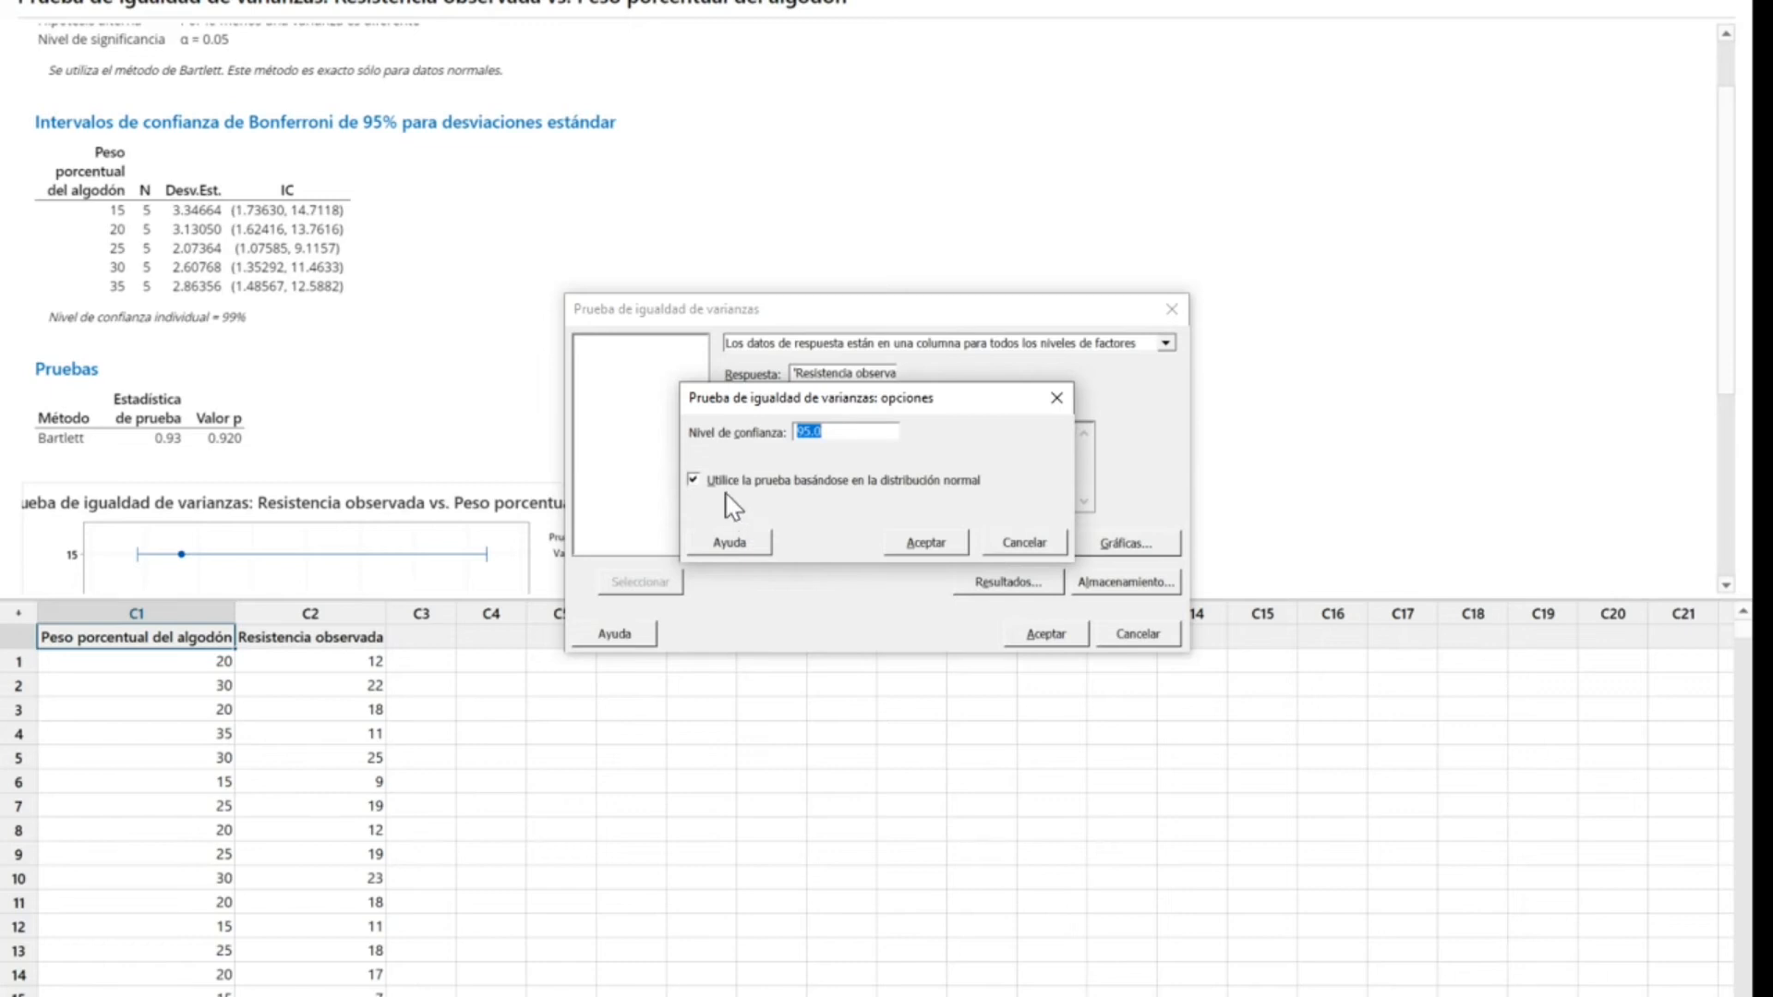
click(692, 481)
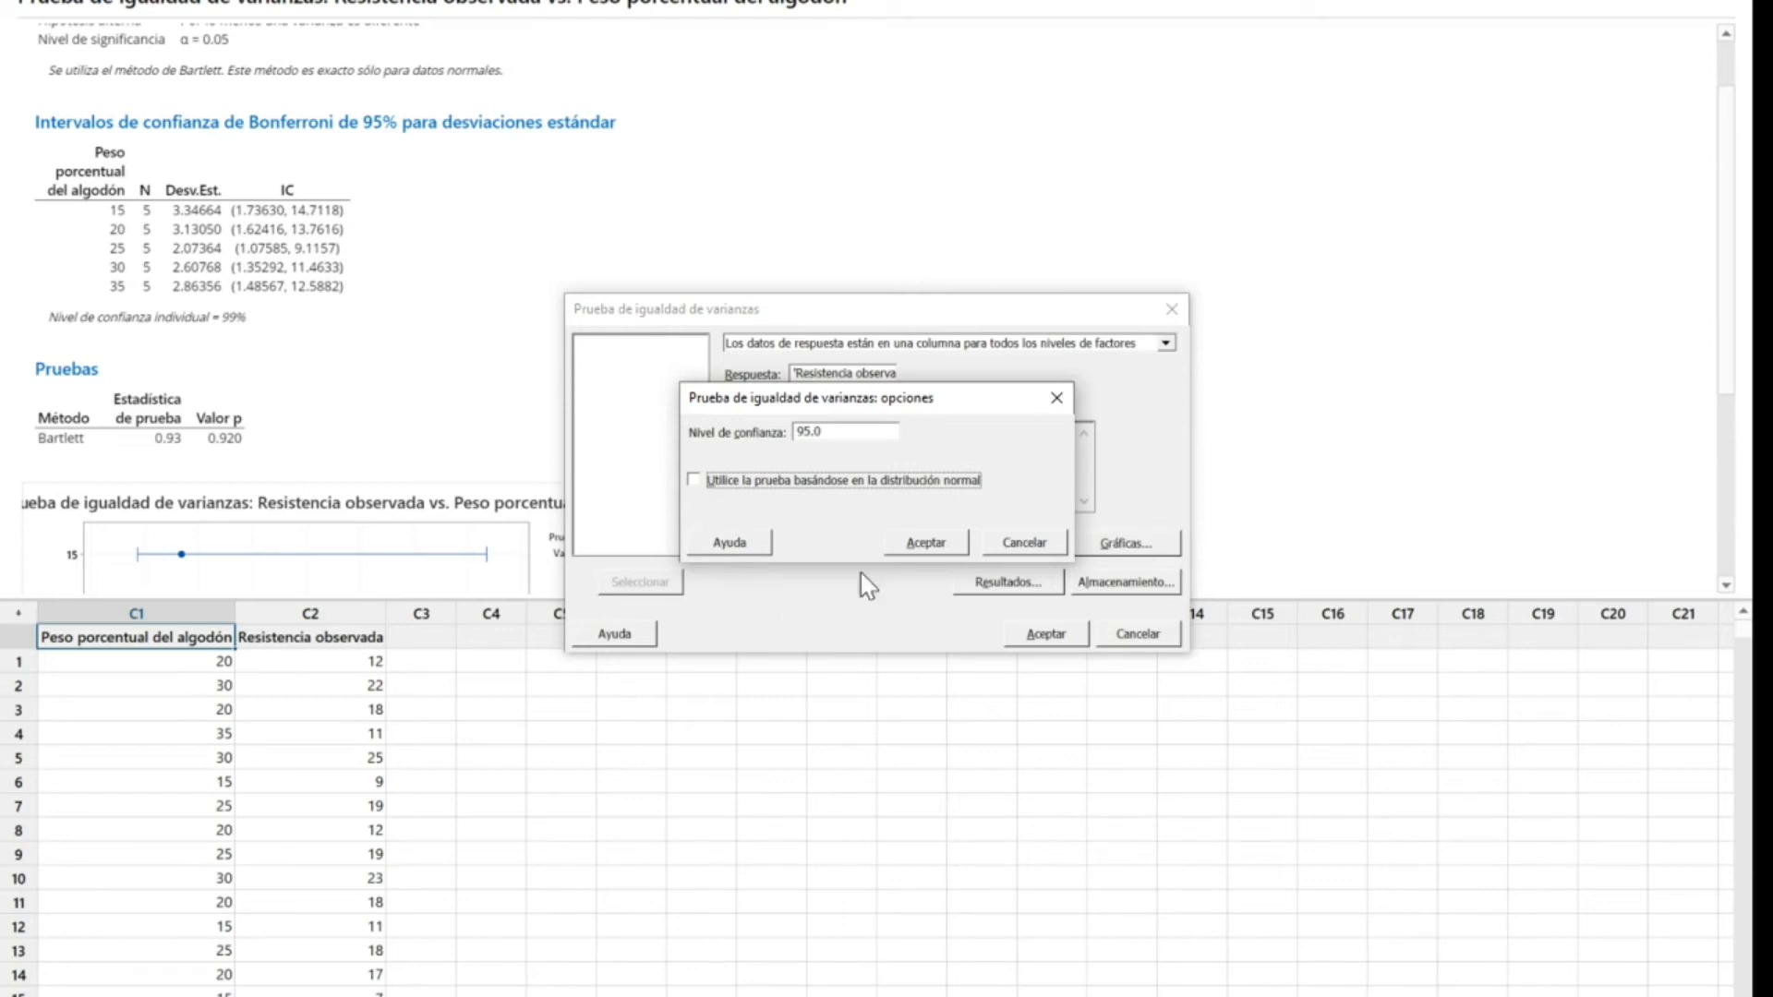
click(926, 543)
click(1042, 633)
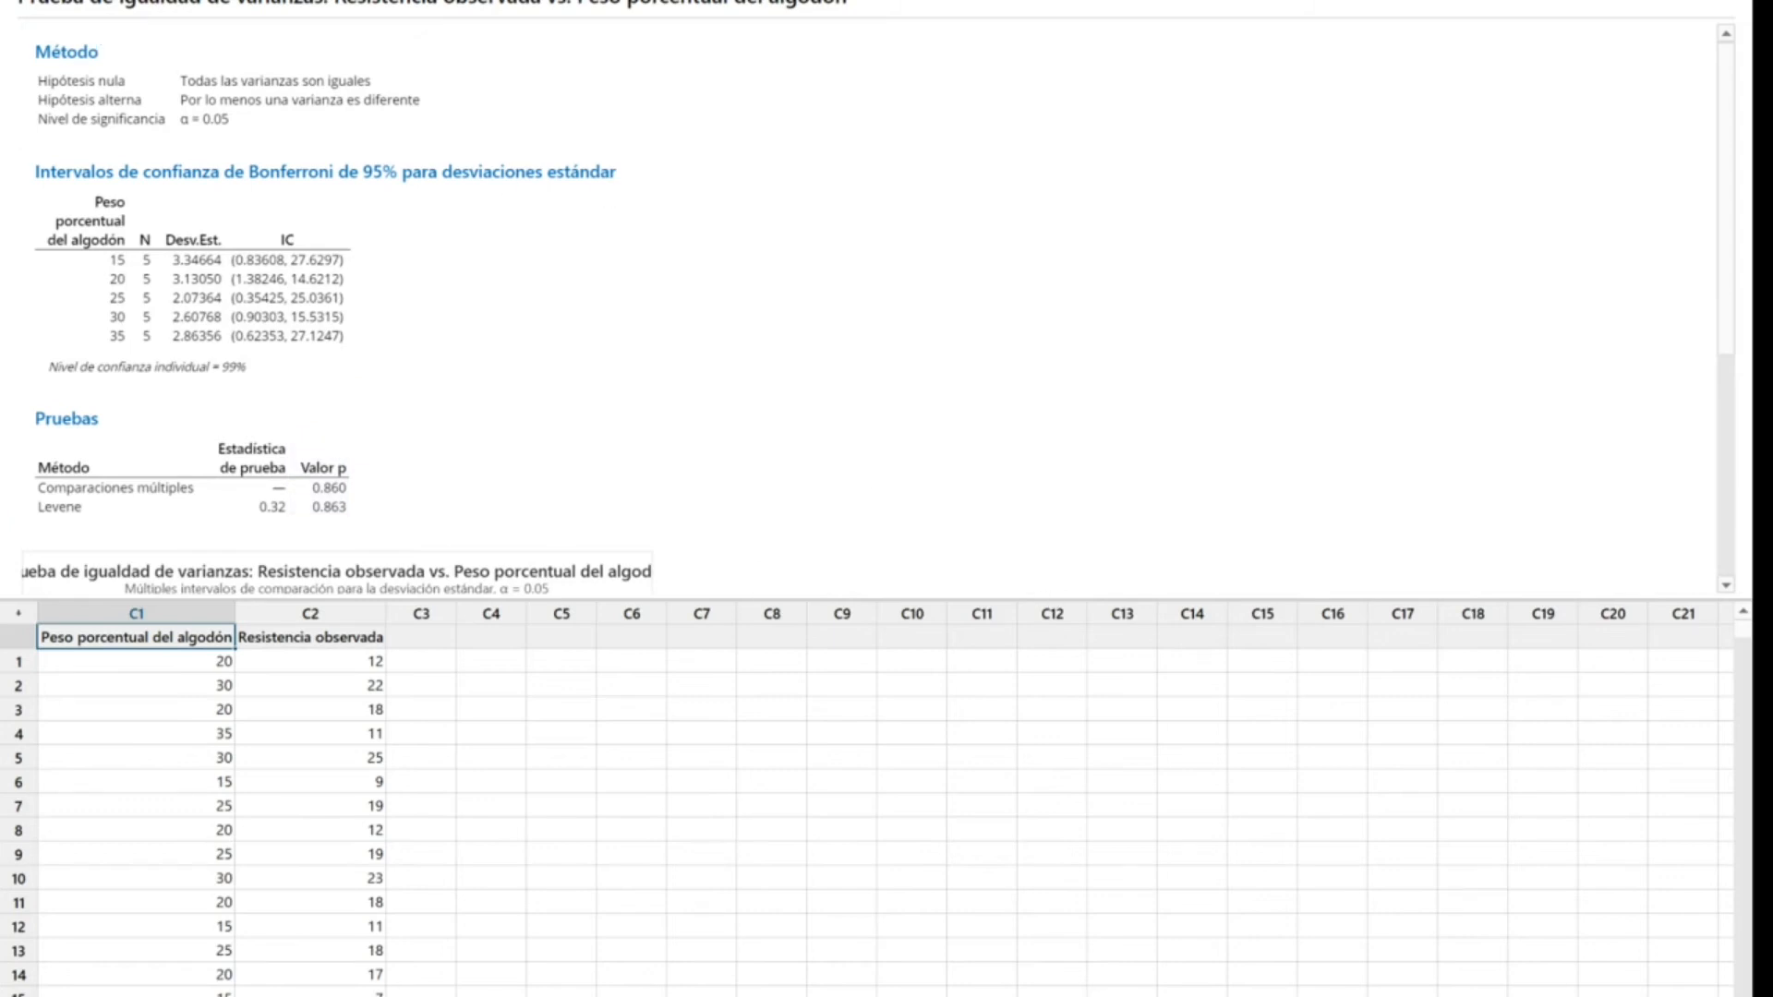
Set up a one-way ANOVA with Resistencia observada as the response and Peso porcentual del algodón as the factor
click(218, 0)
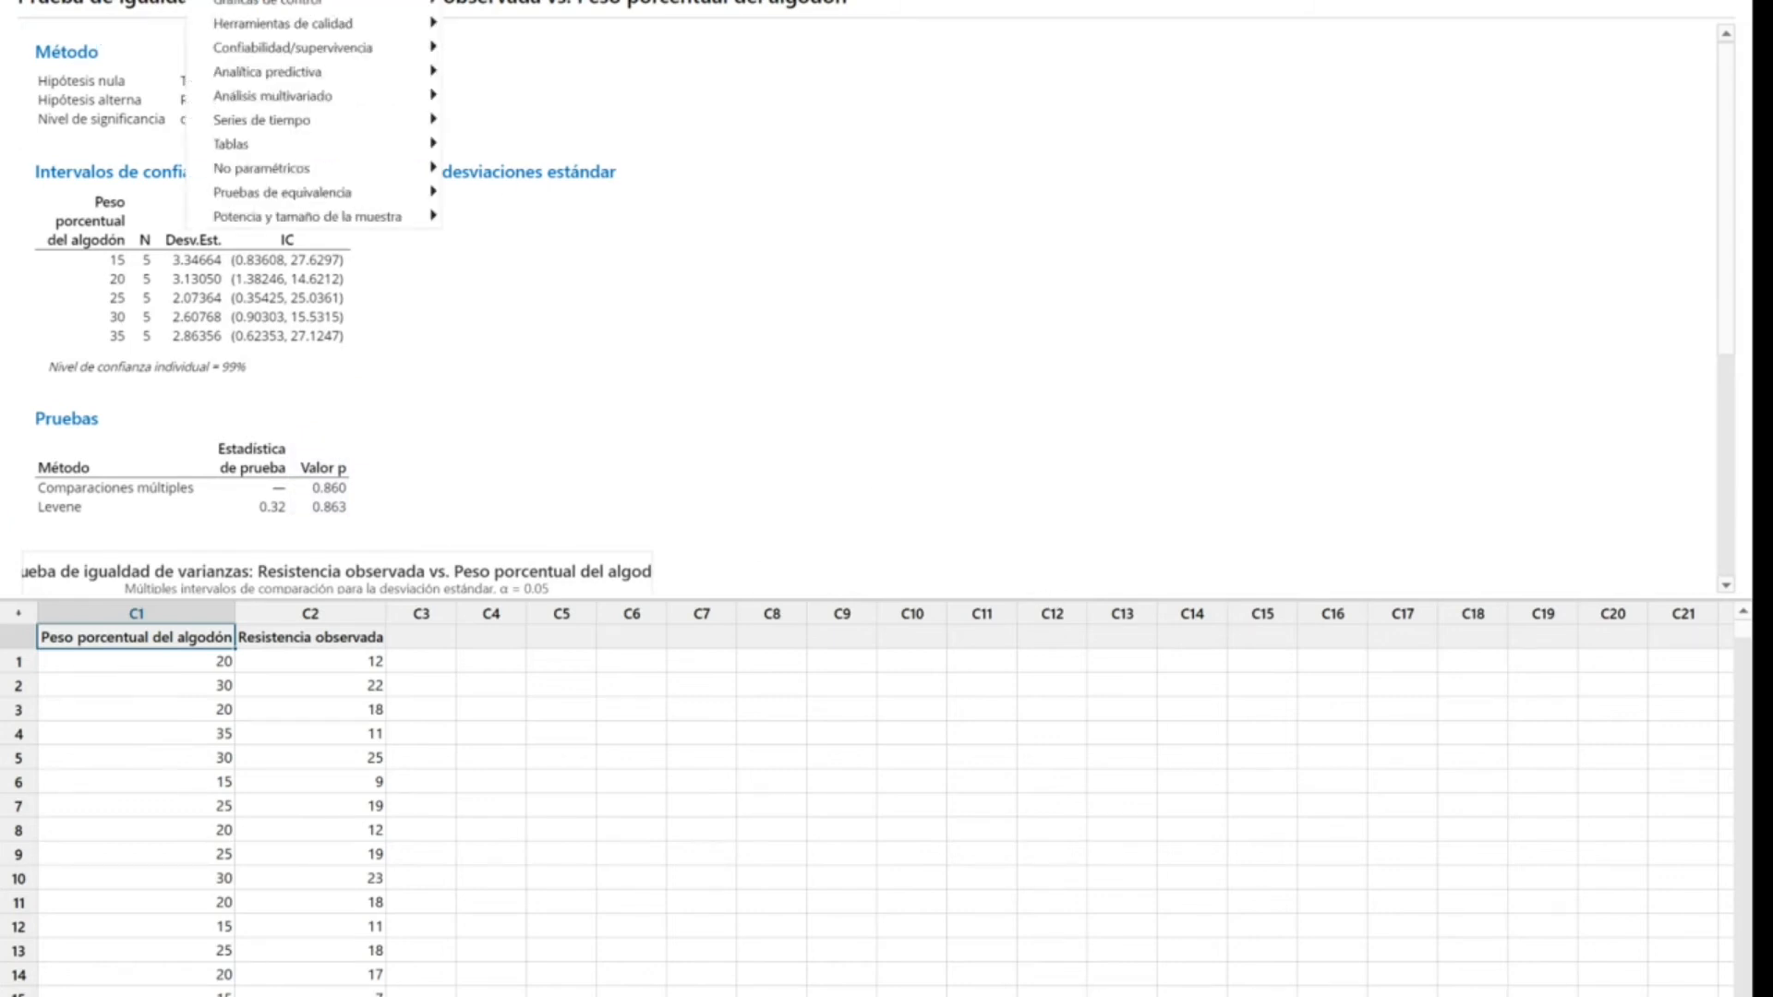
mouse_move(250, 0)
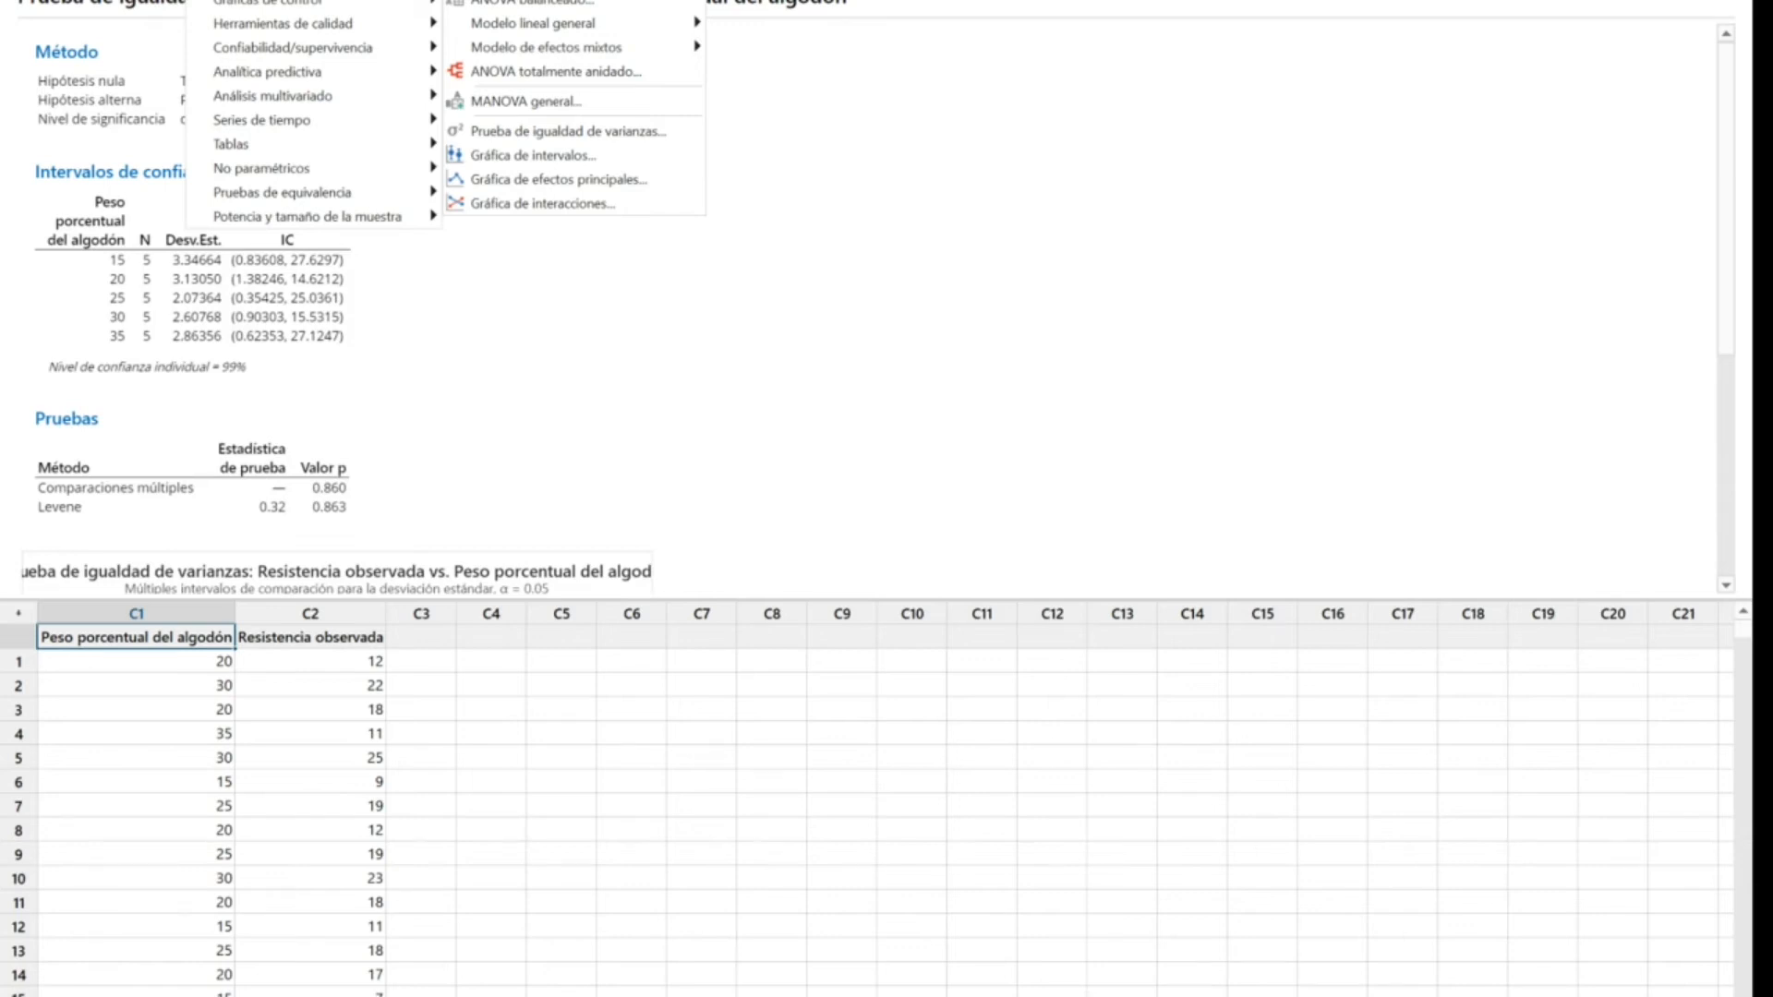
click(519, 0)
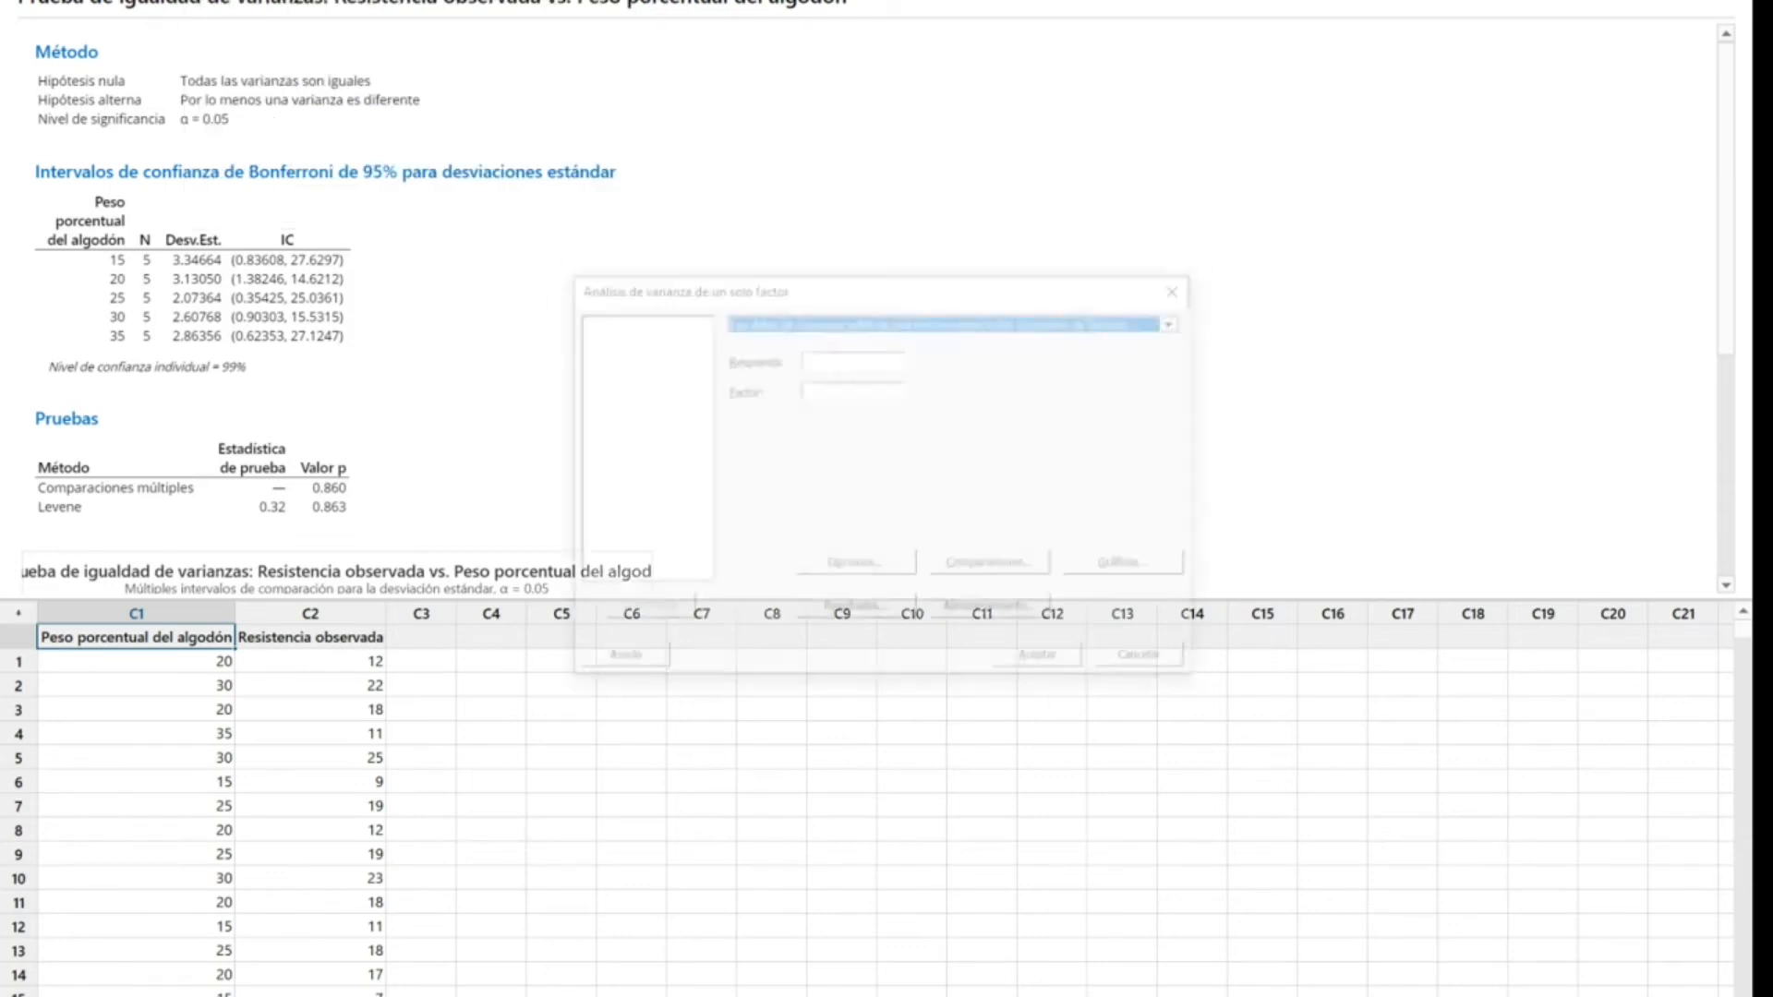
drag(821, 281, 821, 132)
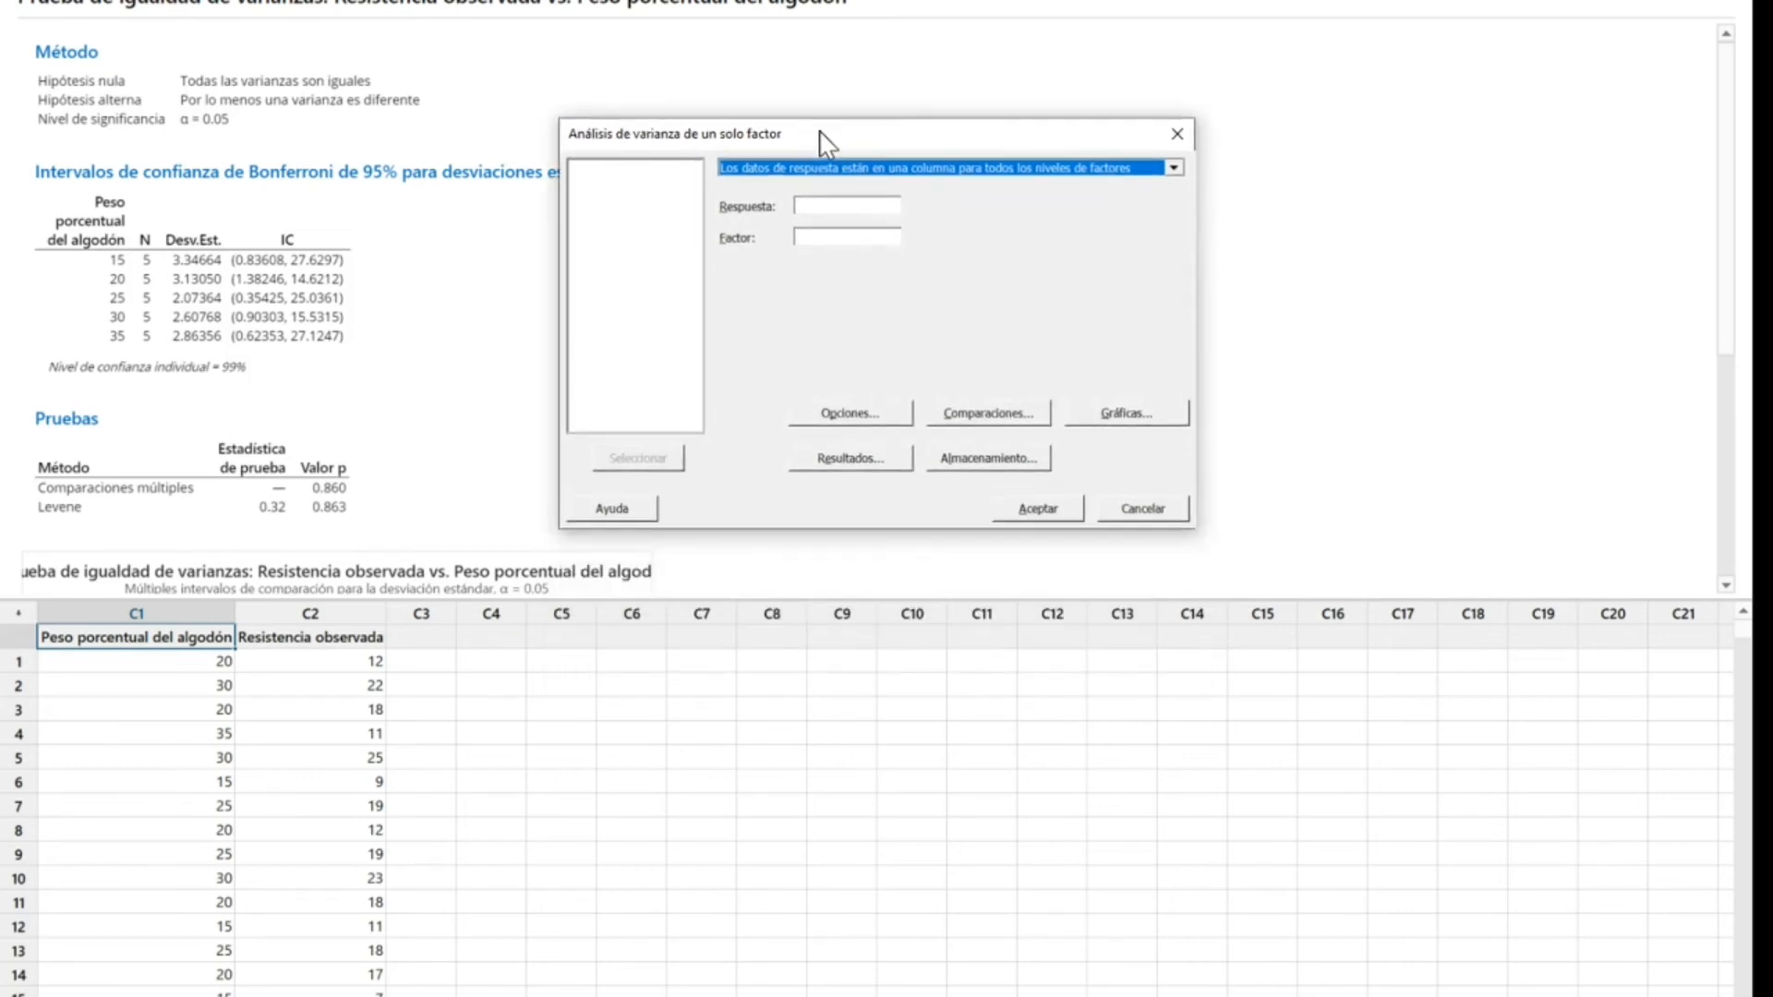
click(811, 207)
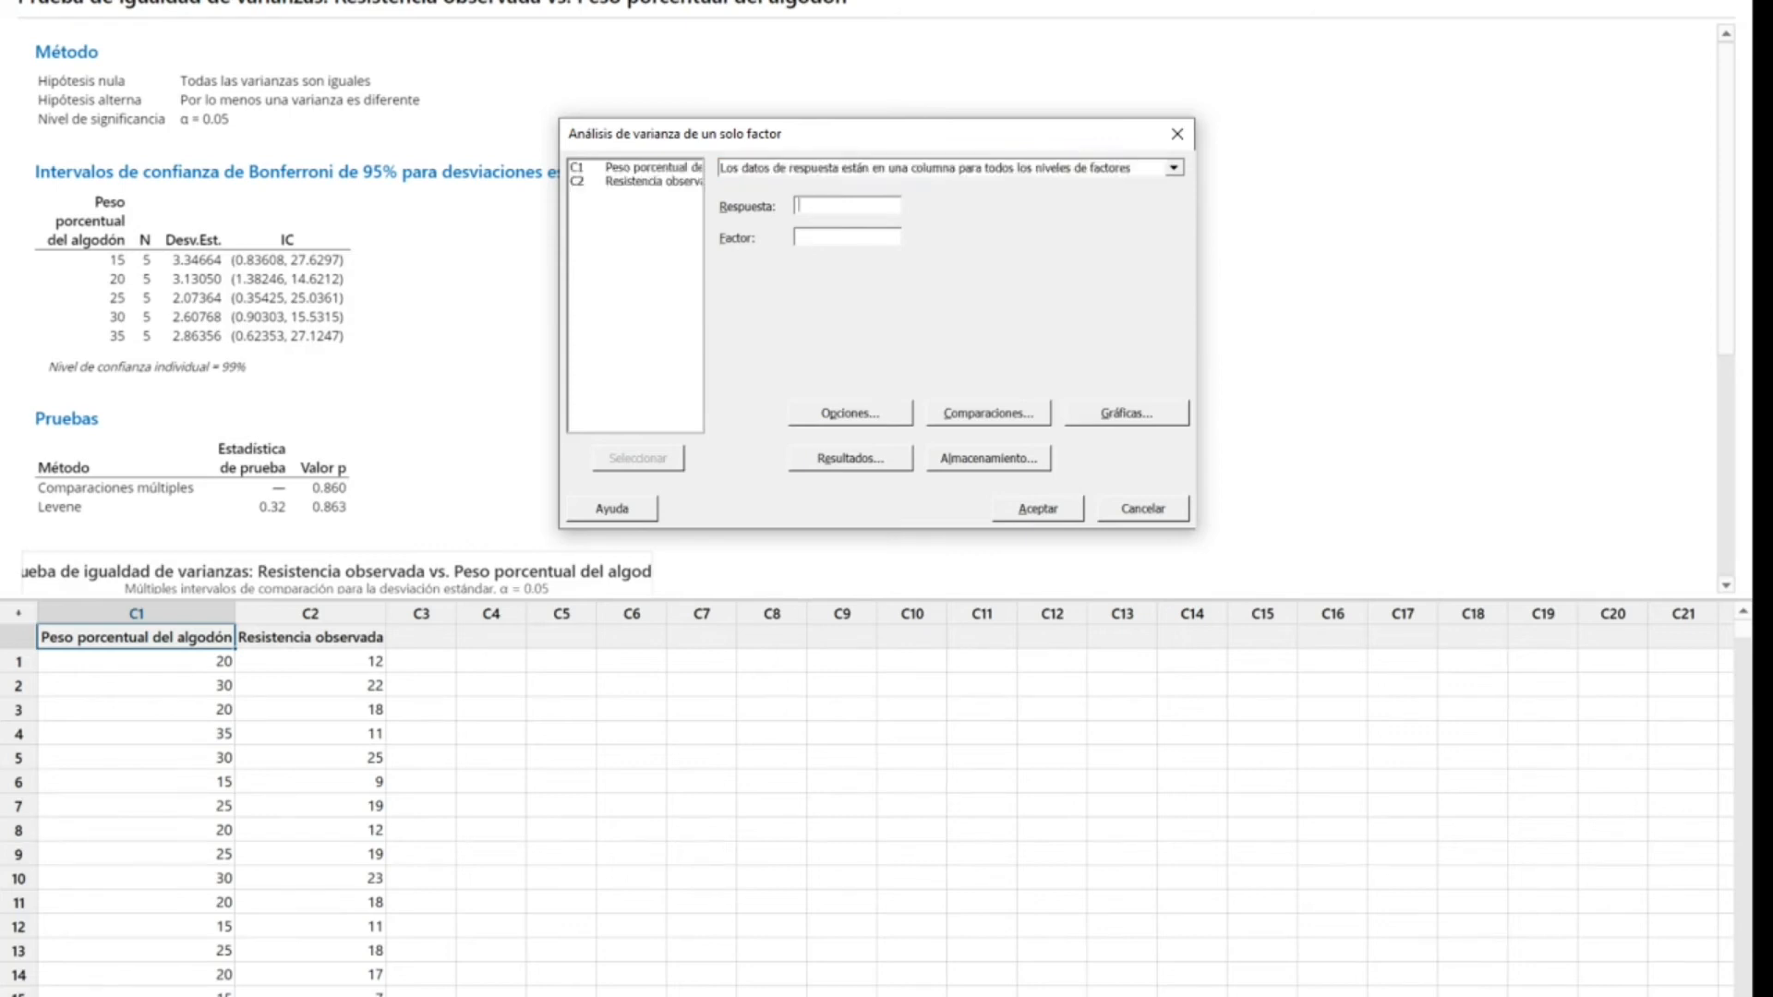
click(661, 182)
double_click(692, 182)
double_click(635, 170)
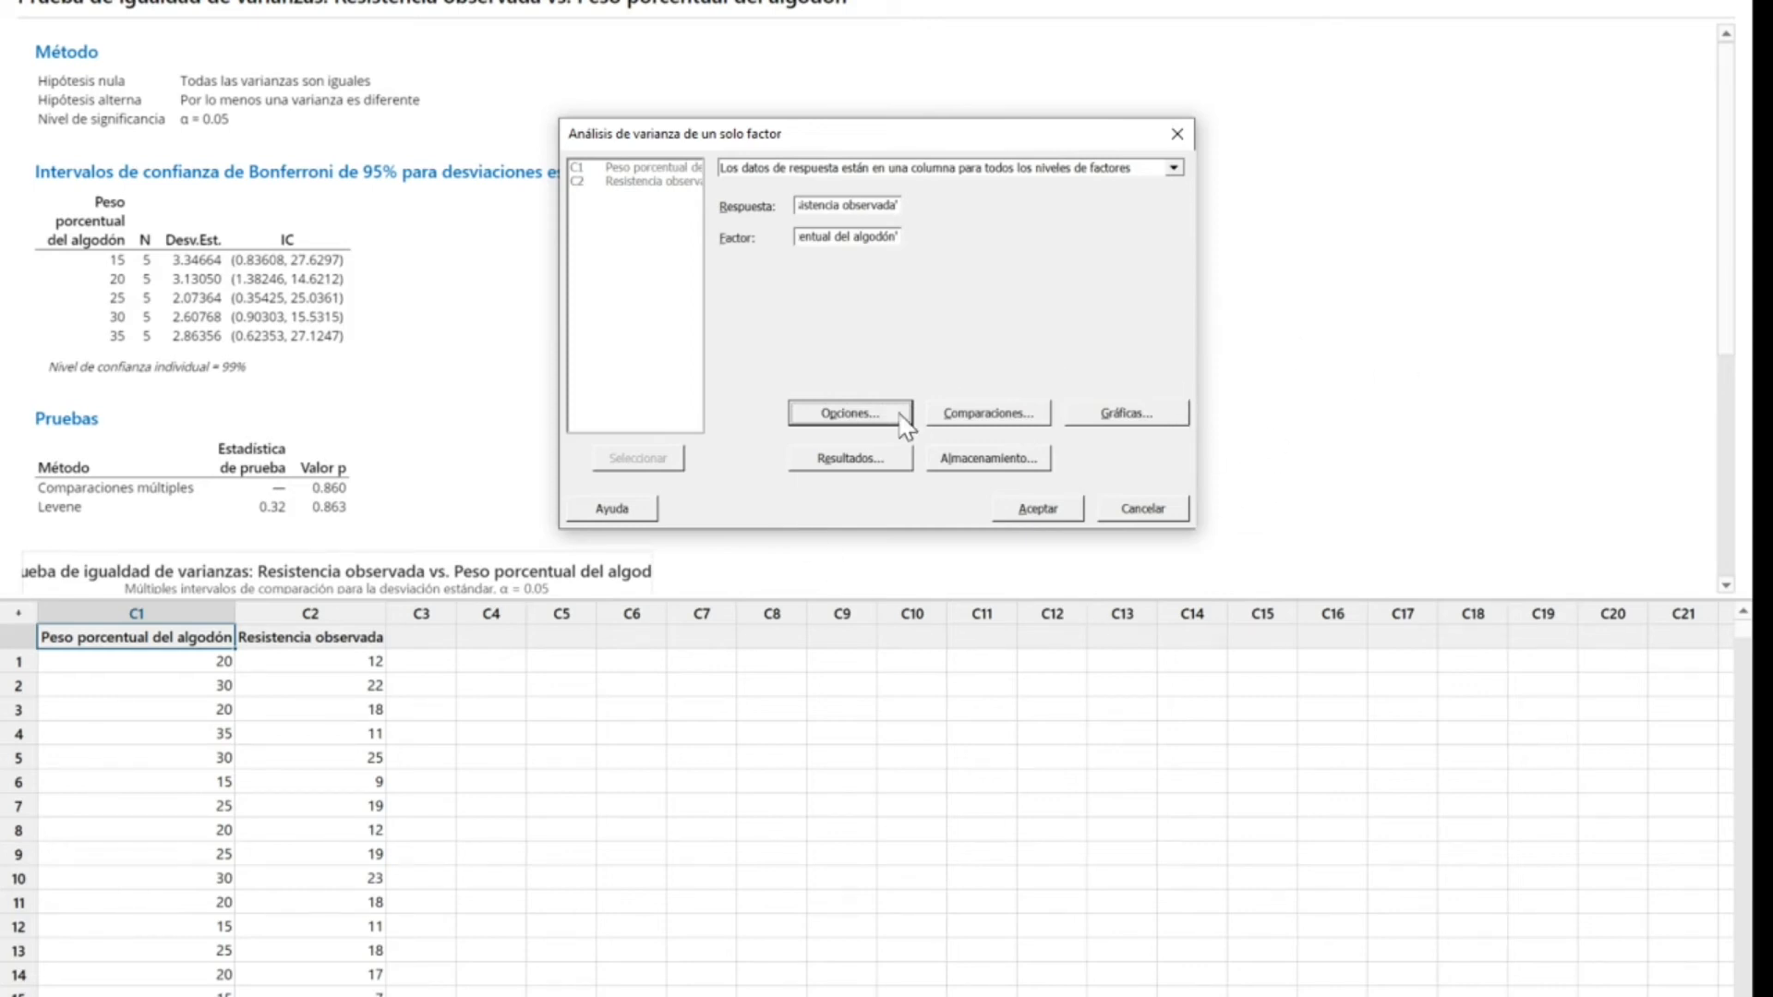
Accept the ANOVA options with equal variances assumed, and request Tukey and Fisher comparisons with tests at significance level 5
click(840, 418)
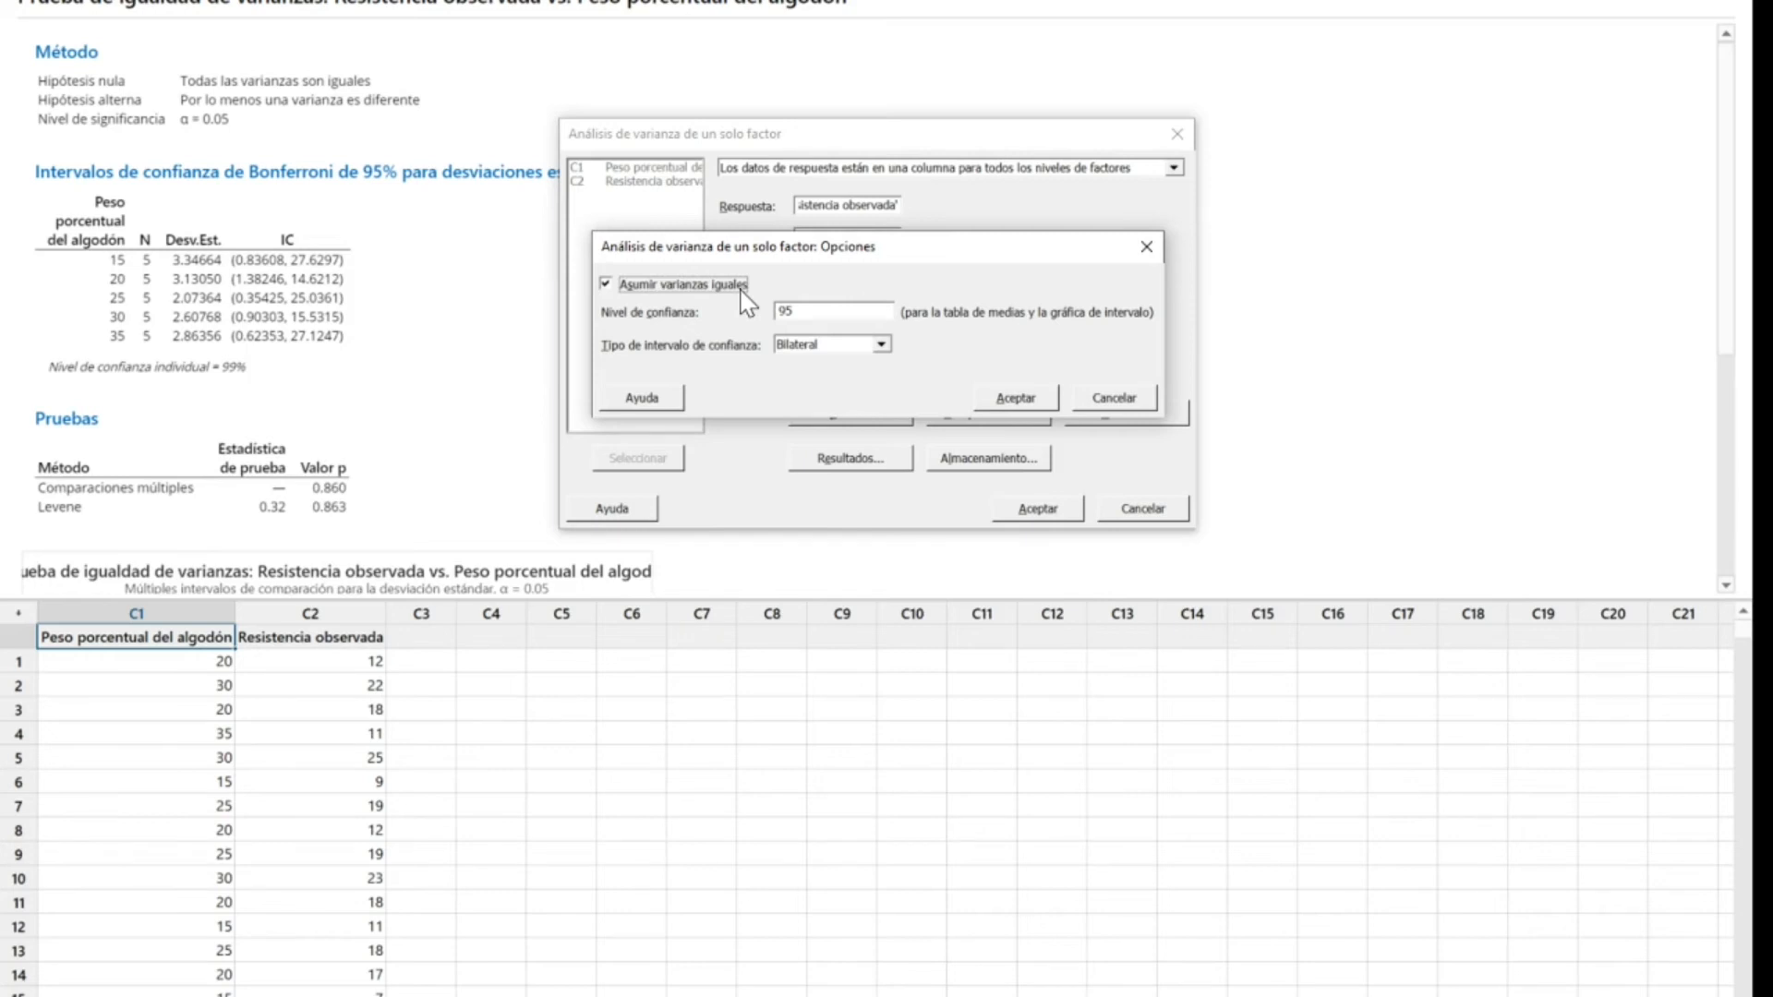
click(1015, 398)
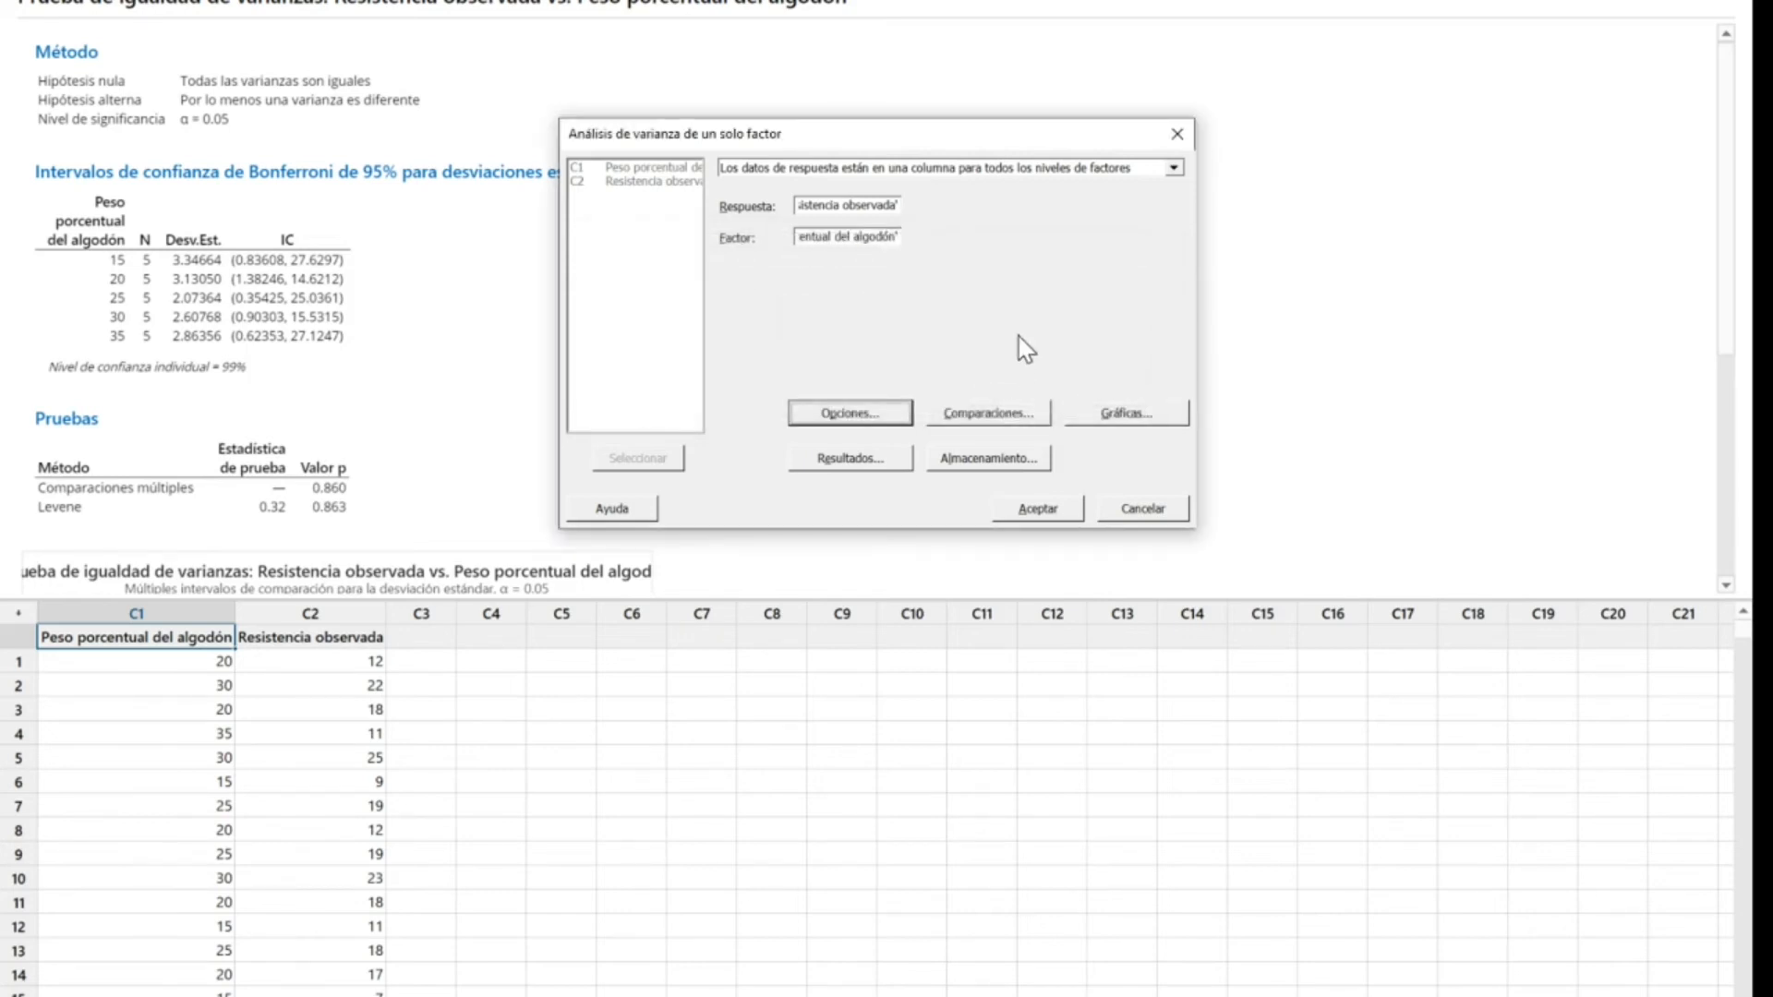
click(988, 418)
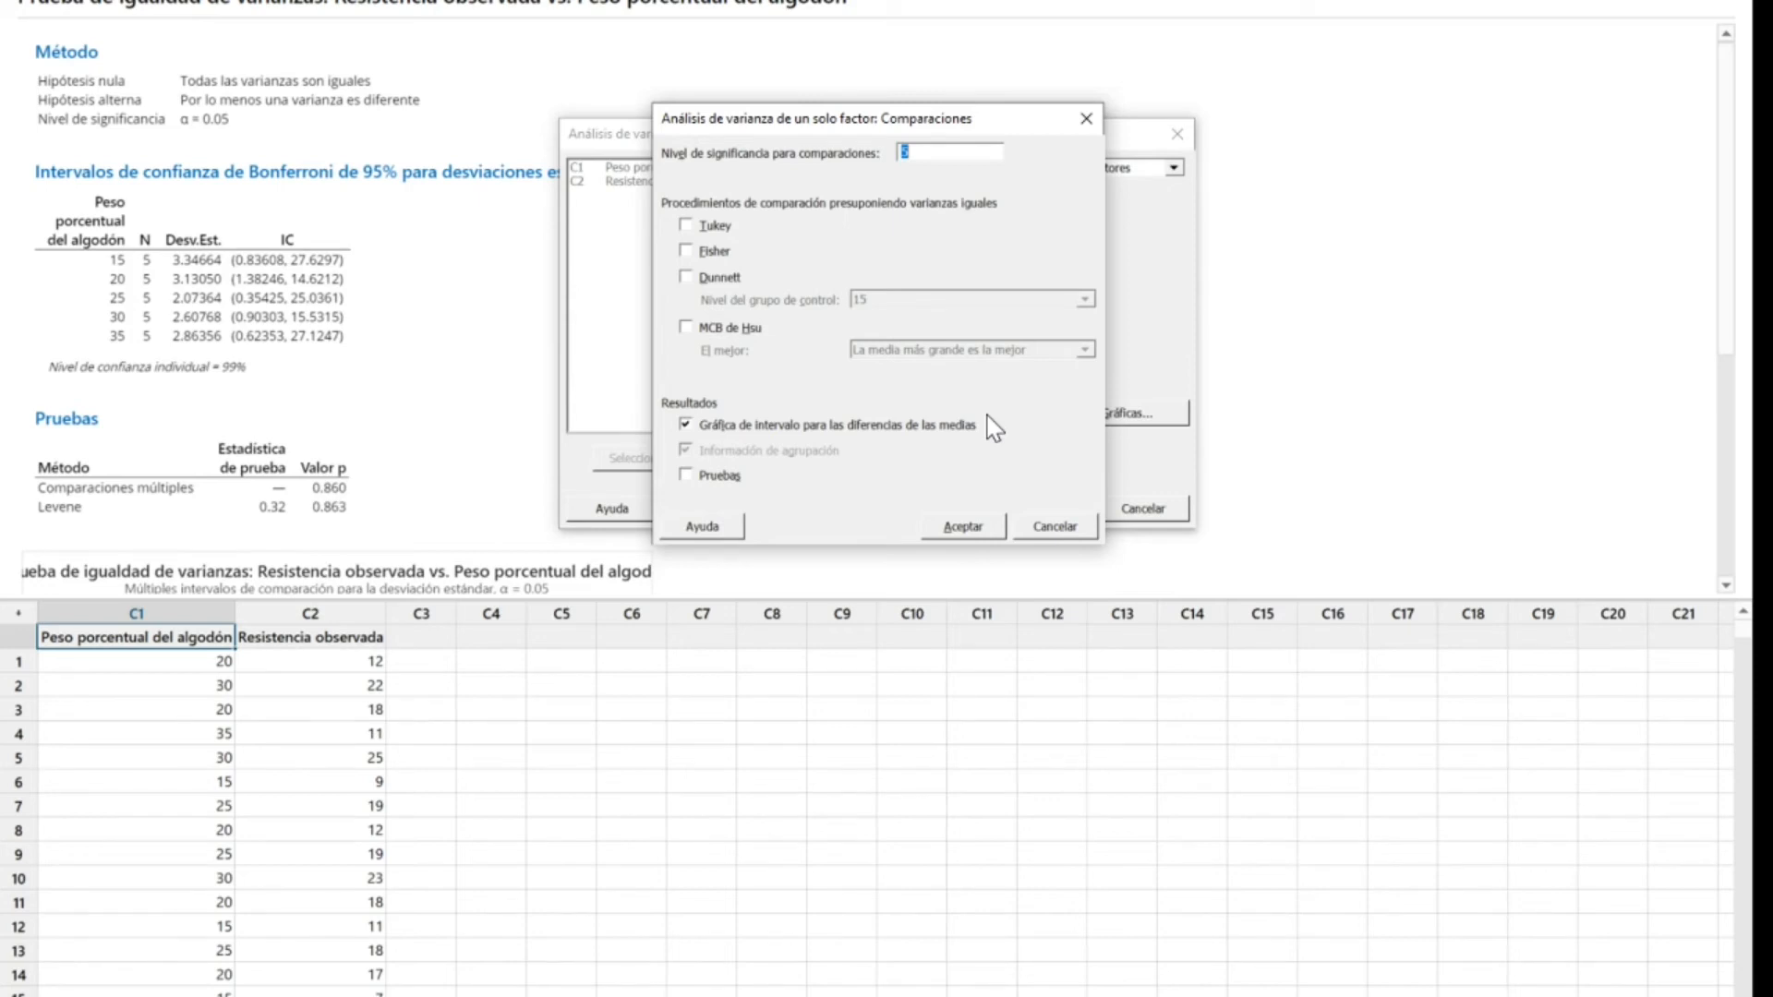
click(906, 153)
click(685, 225)
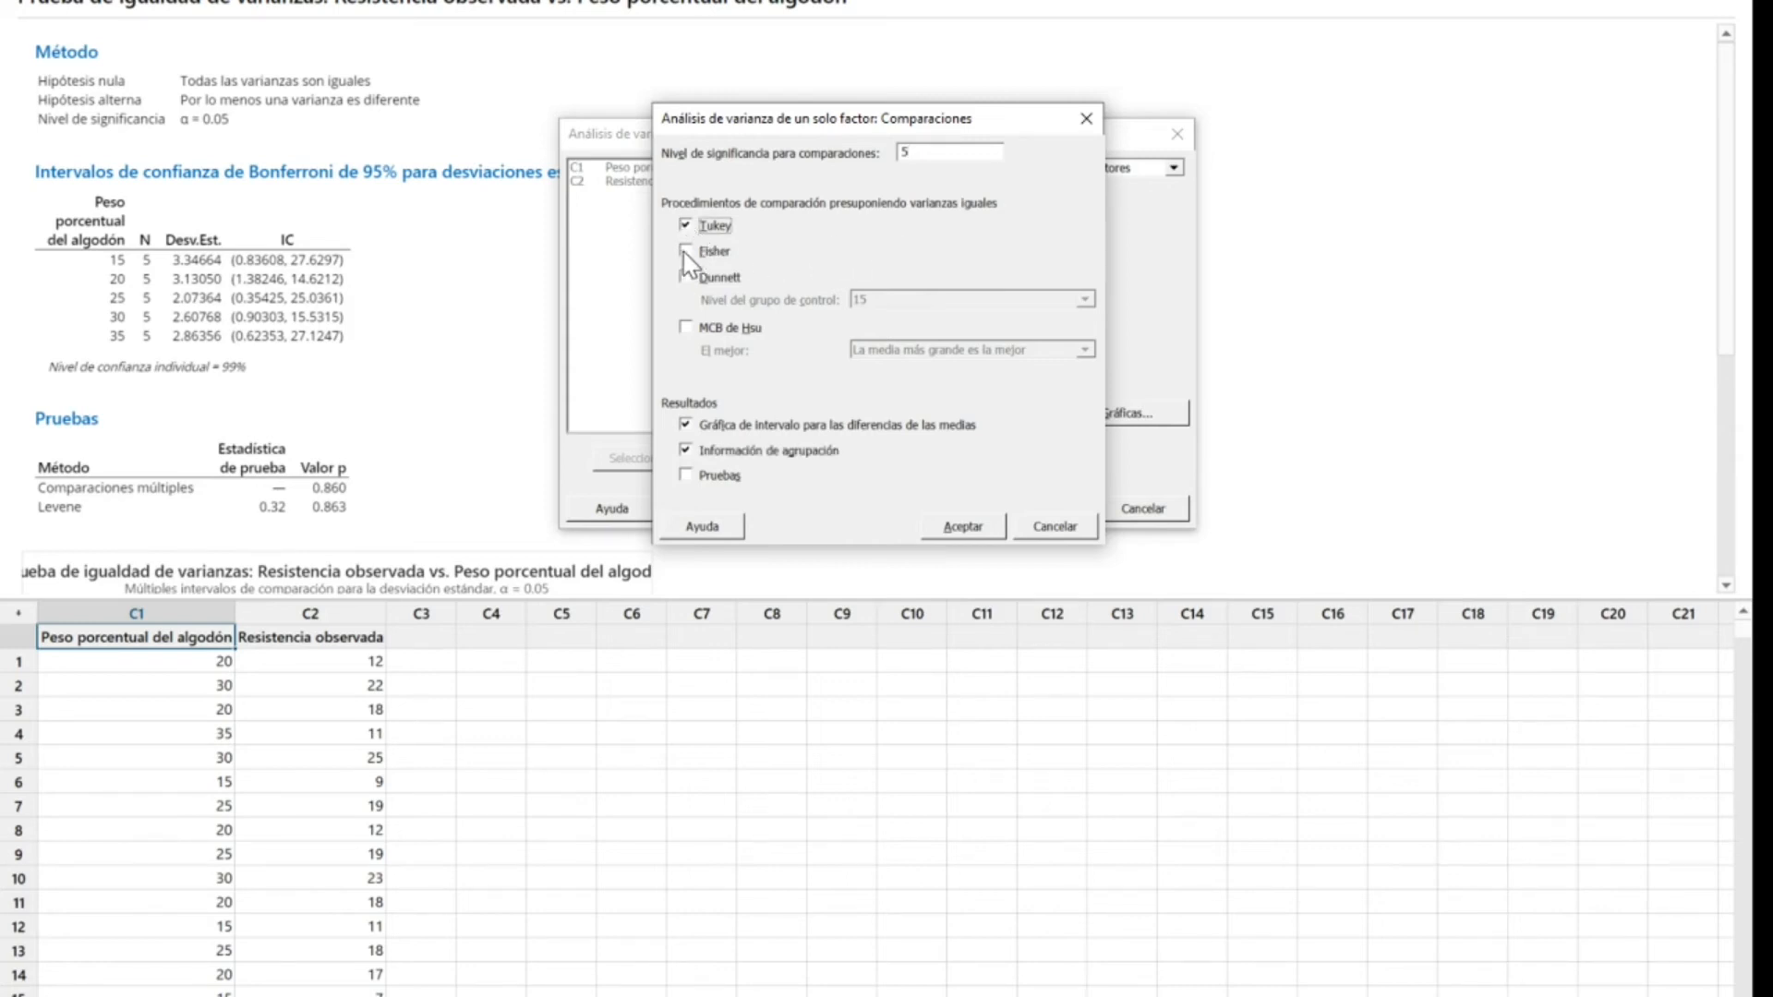
click(684, 252)
click(686, 477)
click(964, 528)
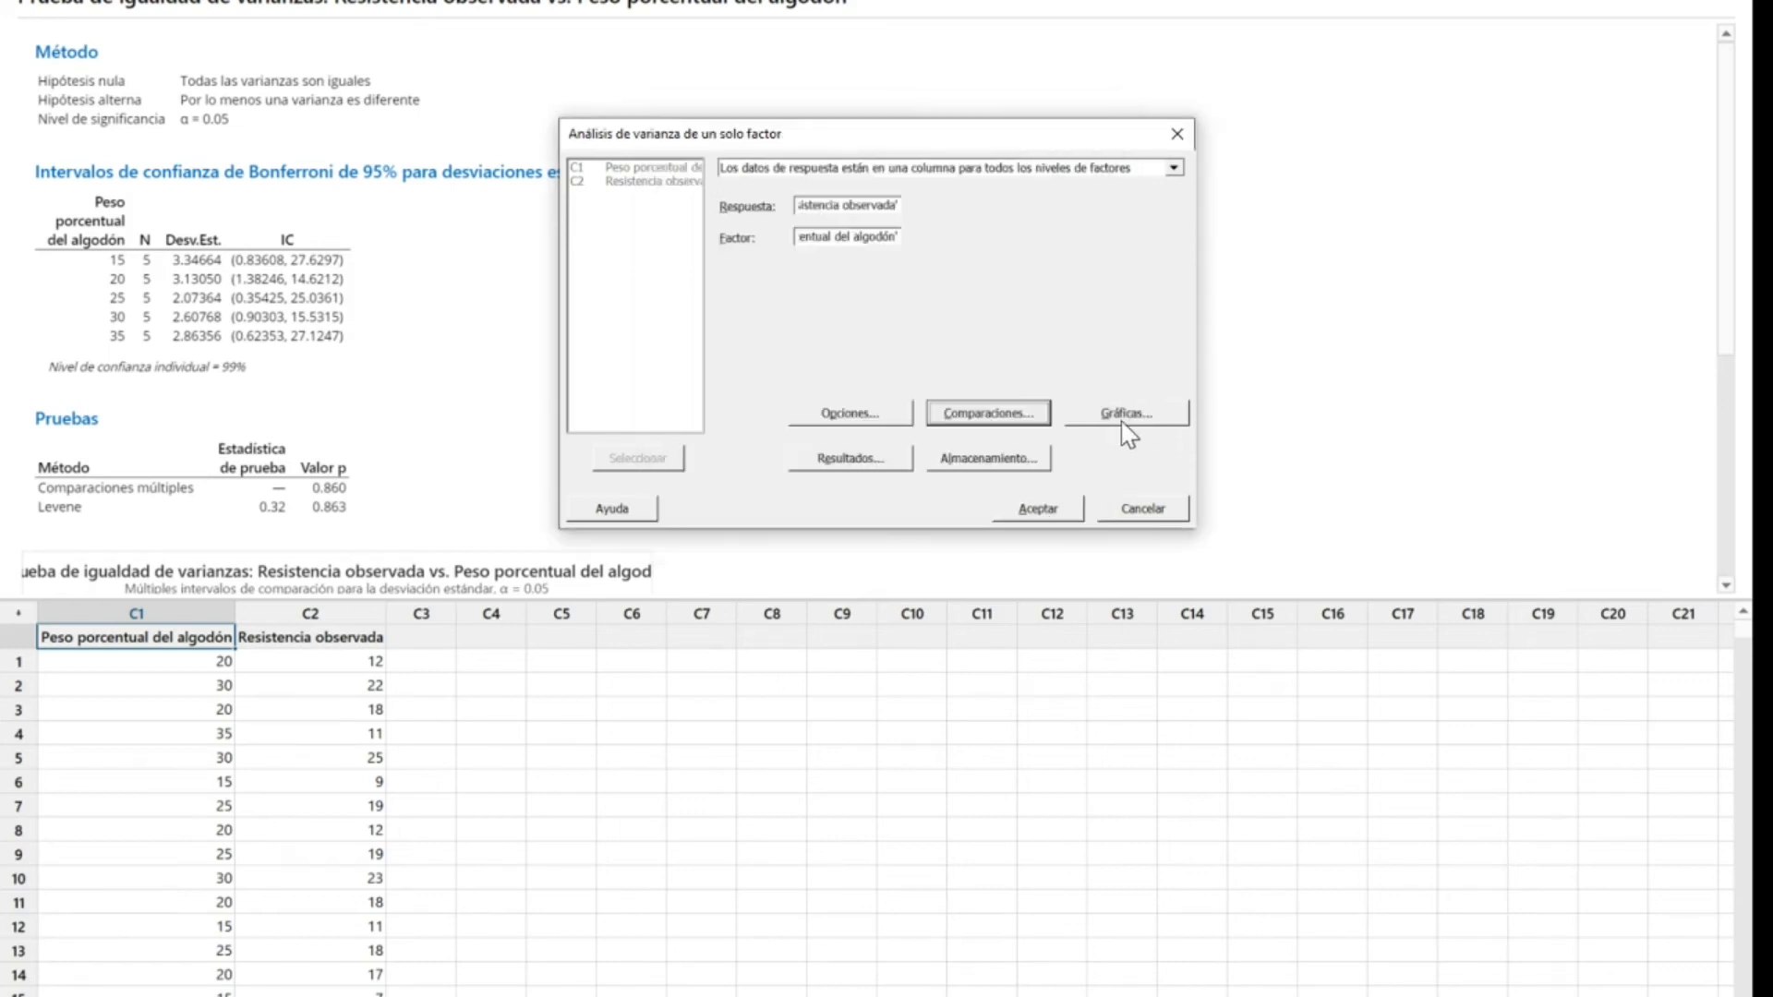
Choose the four-in-one residual plots for the ANOVA and accept simple tables as the results presentation
click(1124, 415)
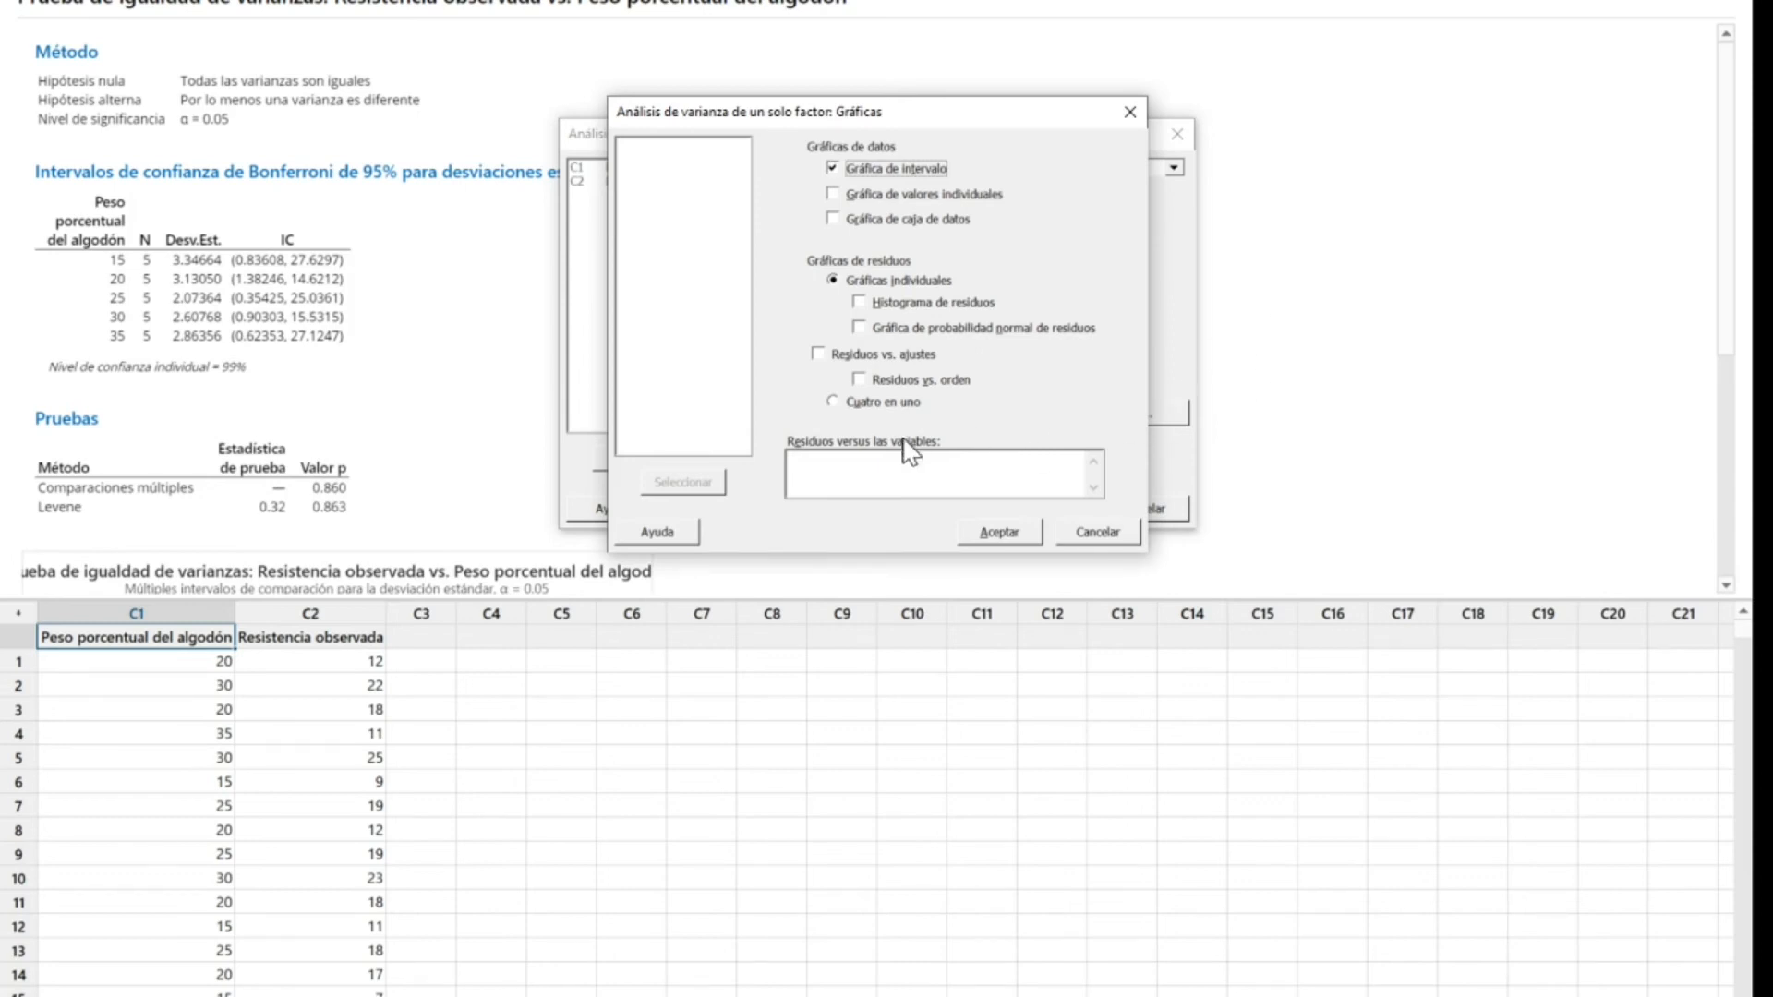
click(833, 403)
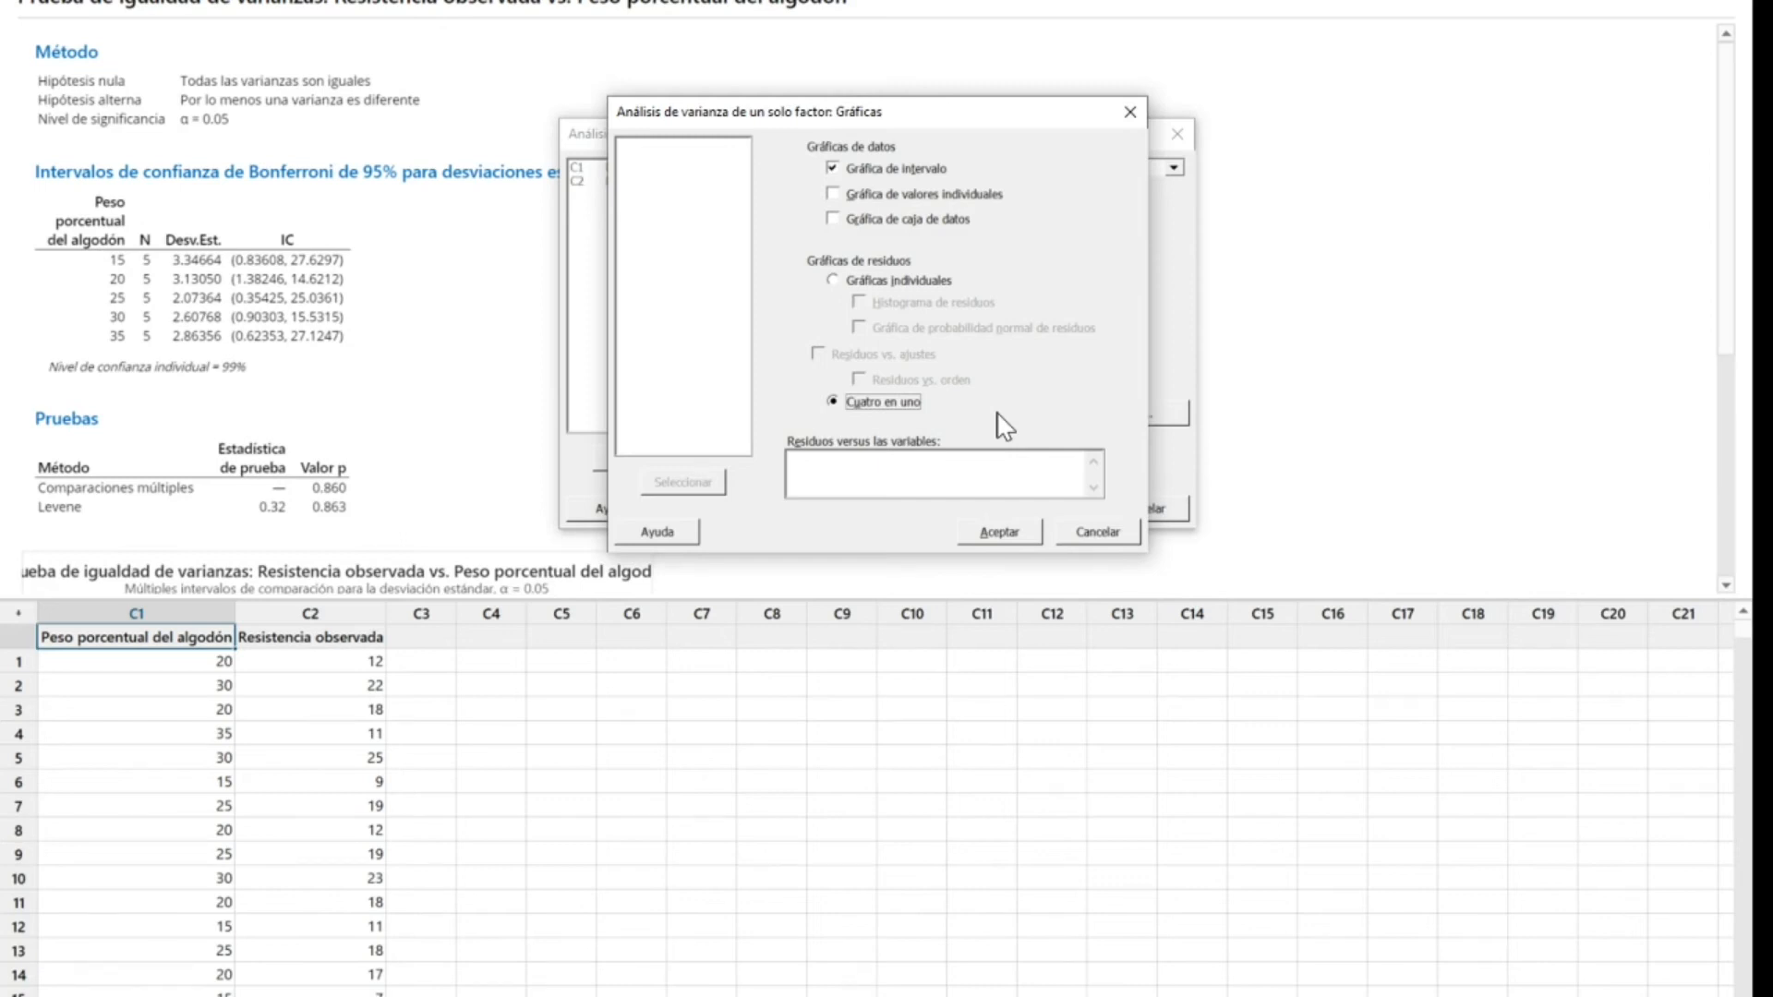
click(988, 532)
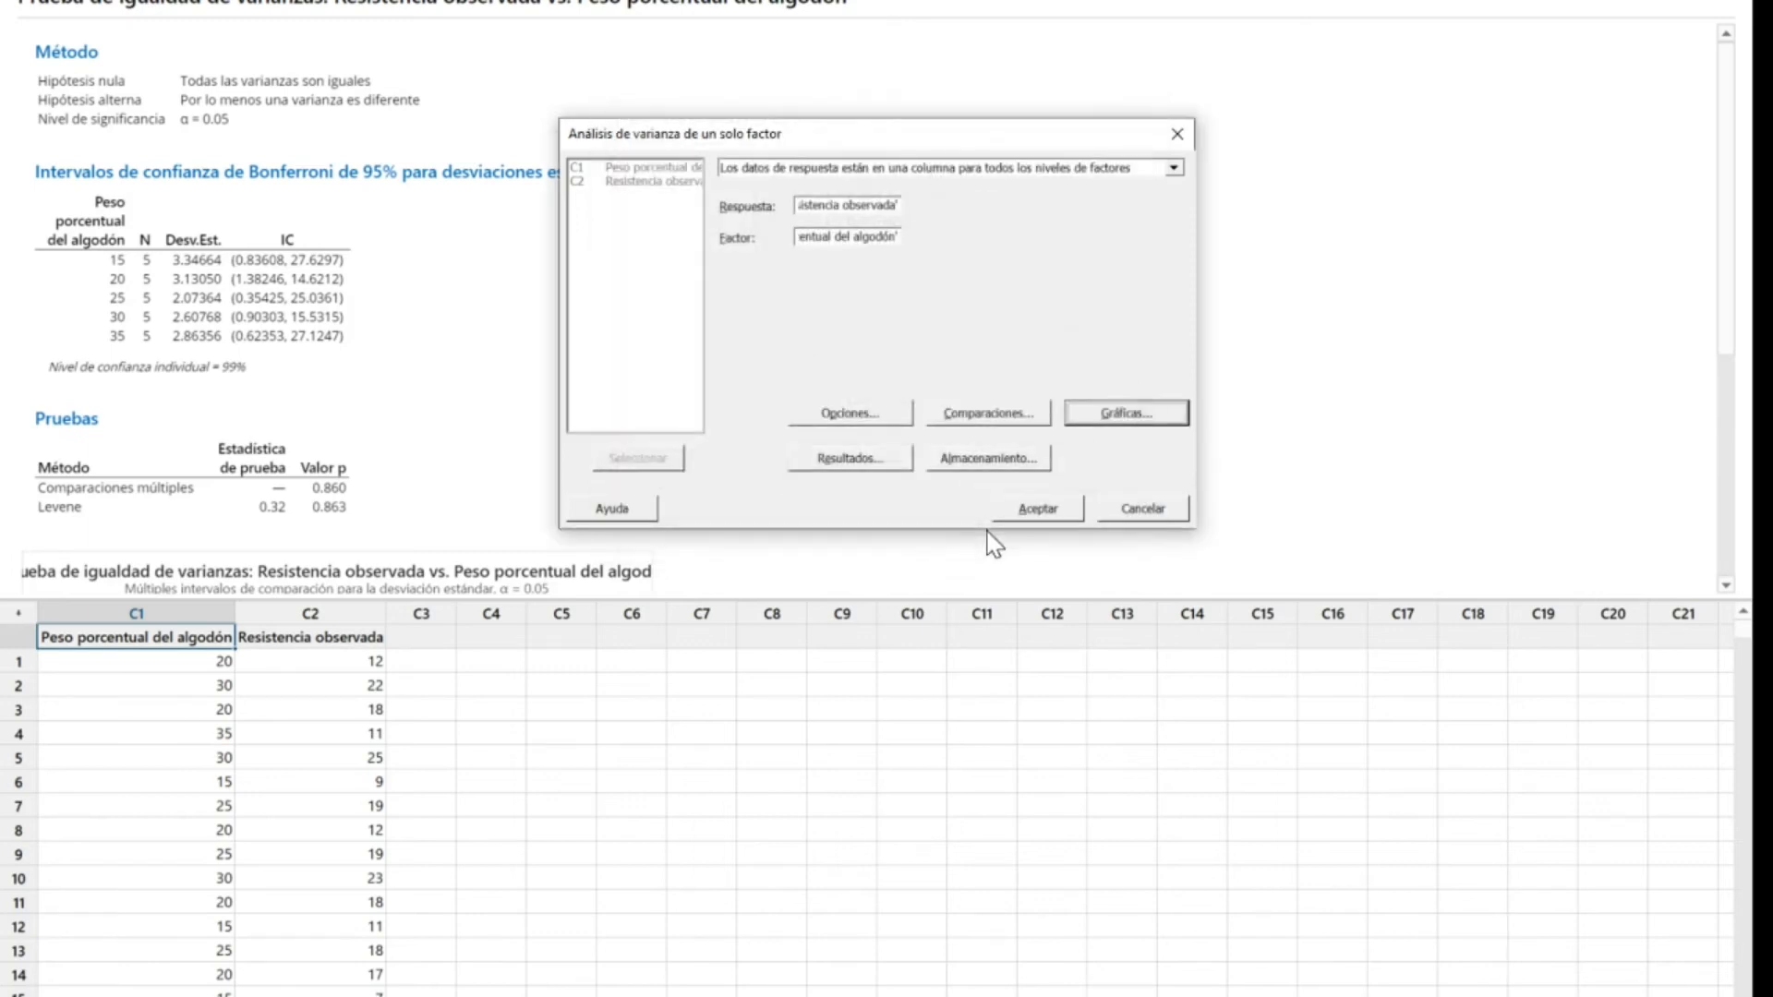
click(849, 459)
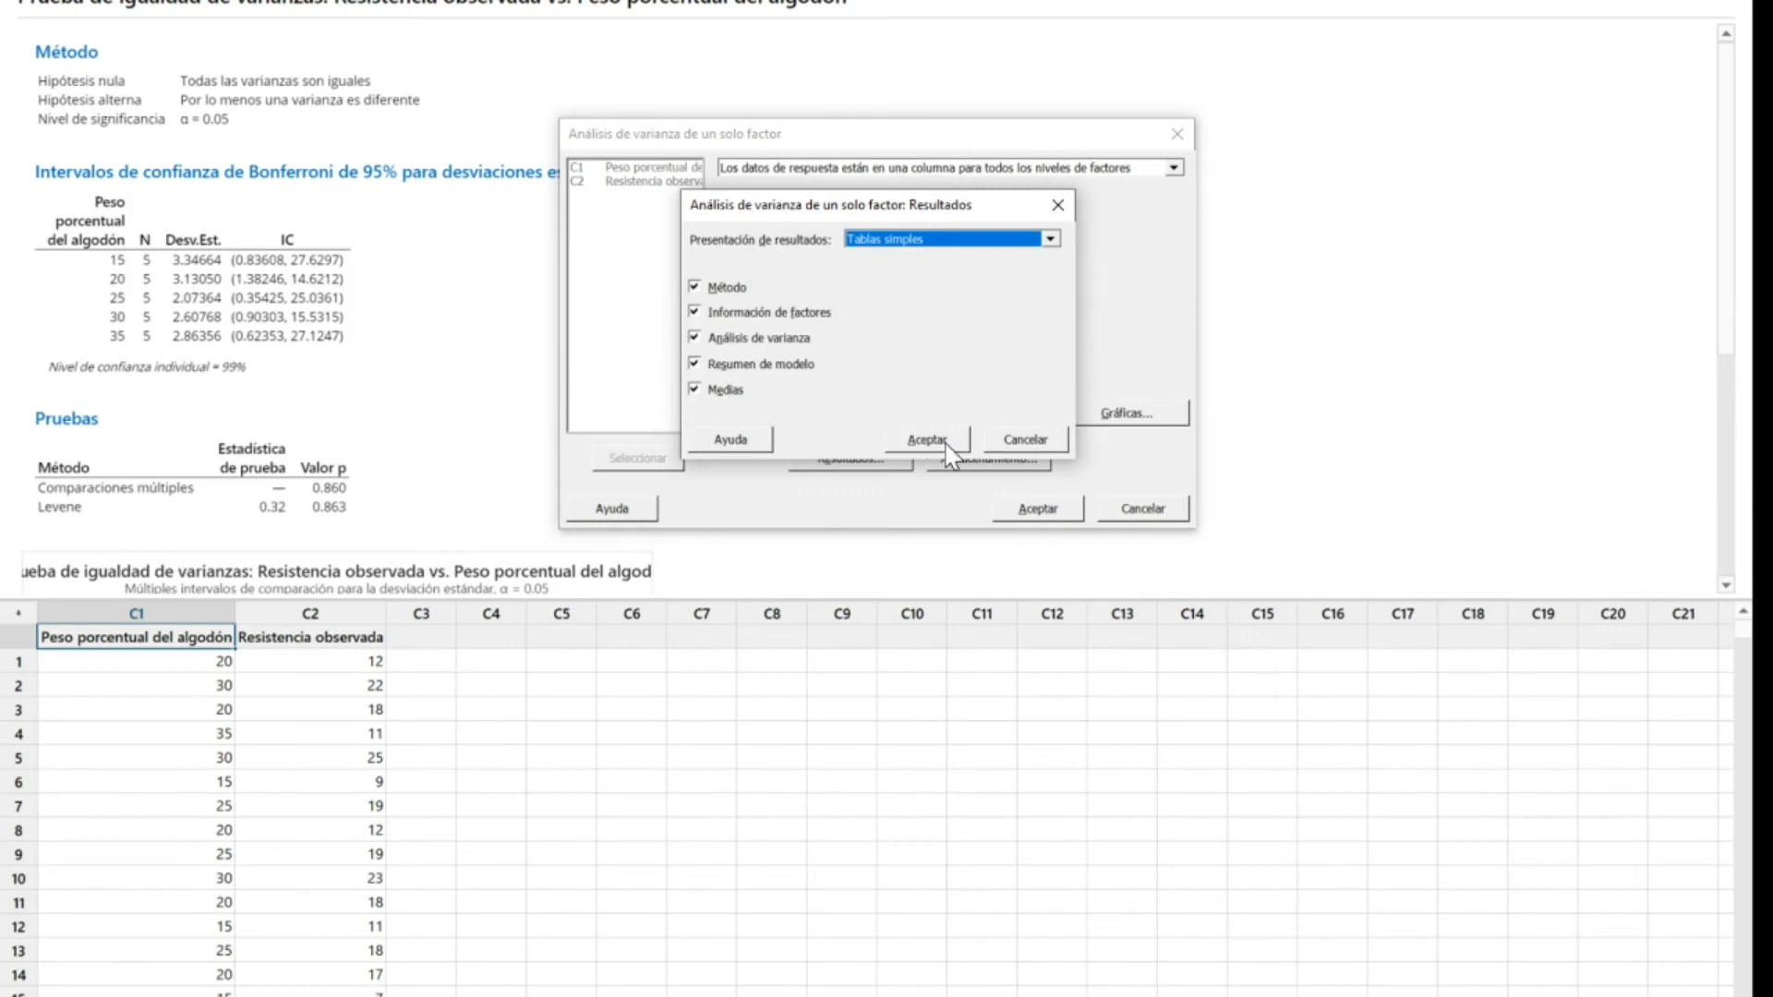
click(945, 443)
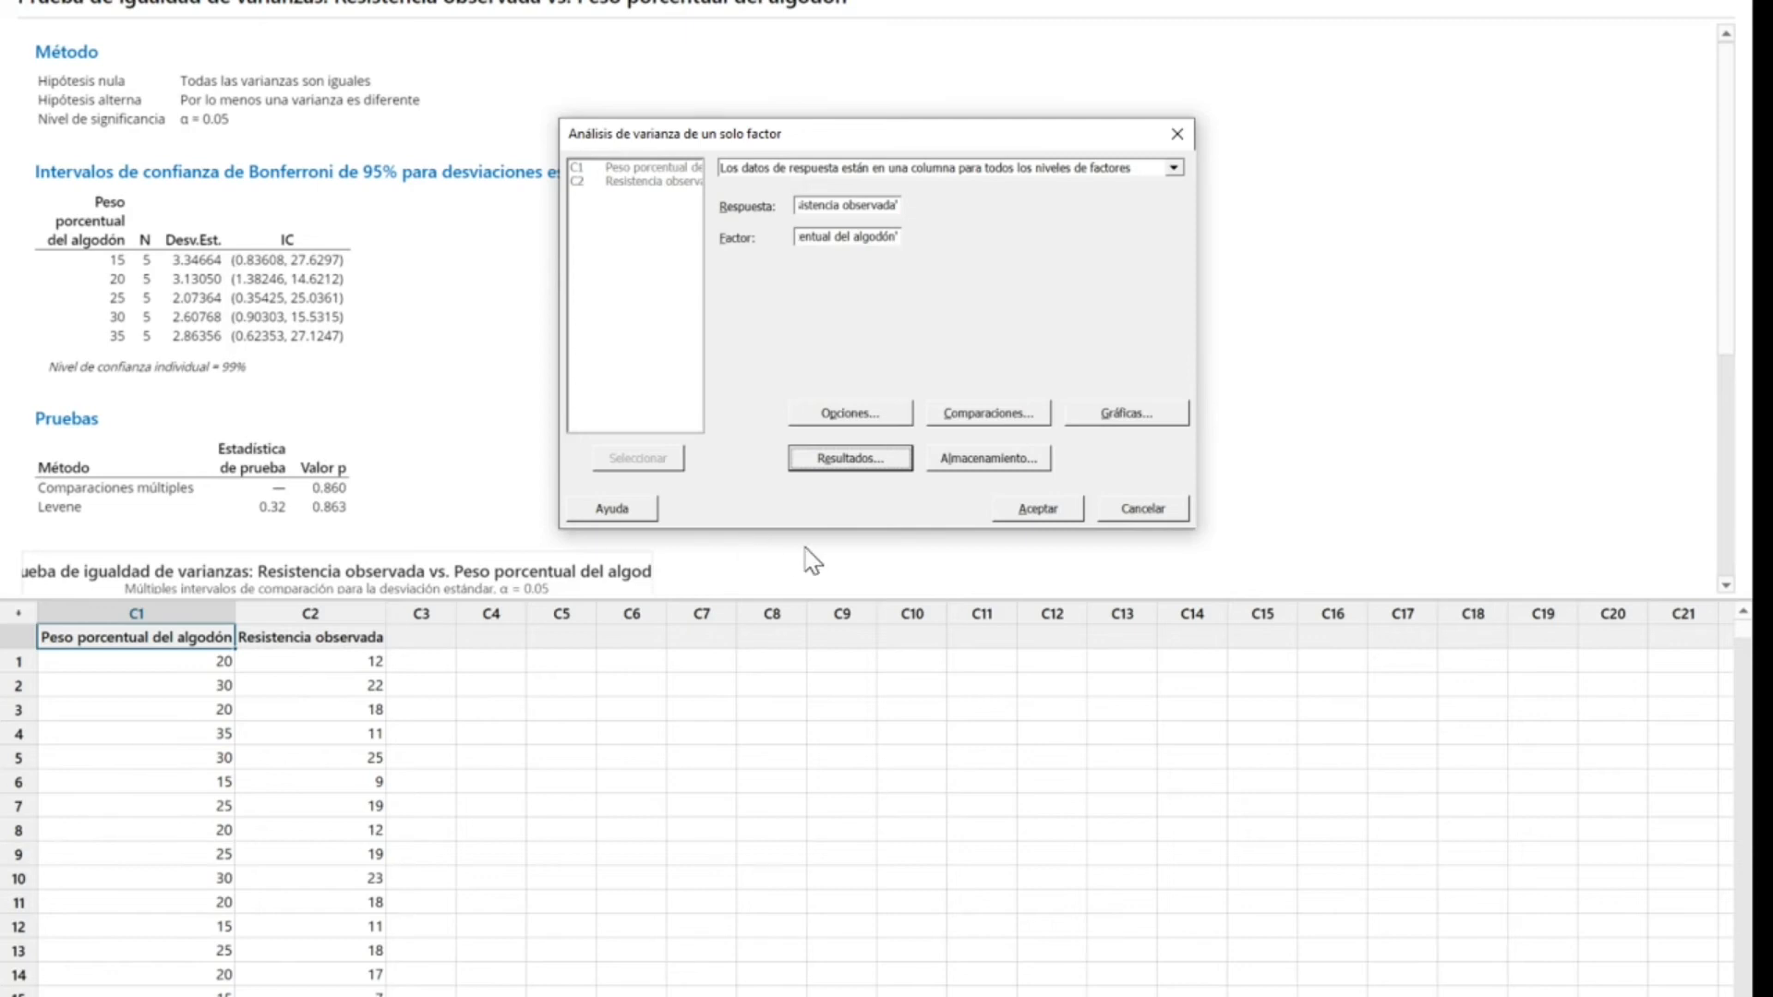
Set the ANOVA to store the residuals in the worksheet
click(986, 464)
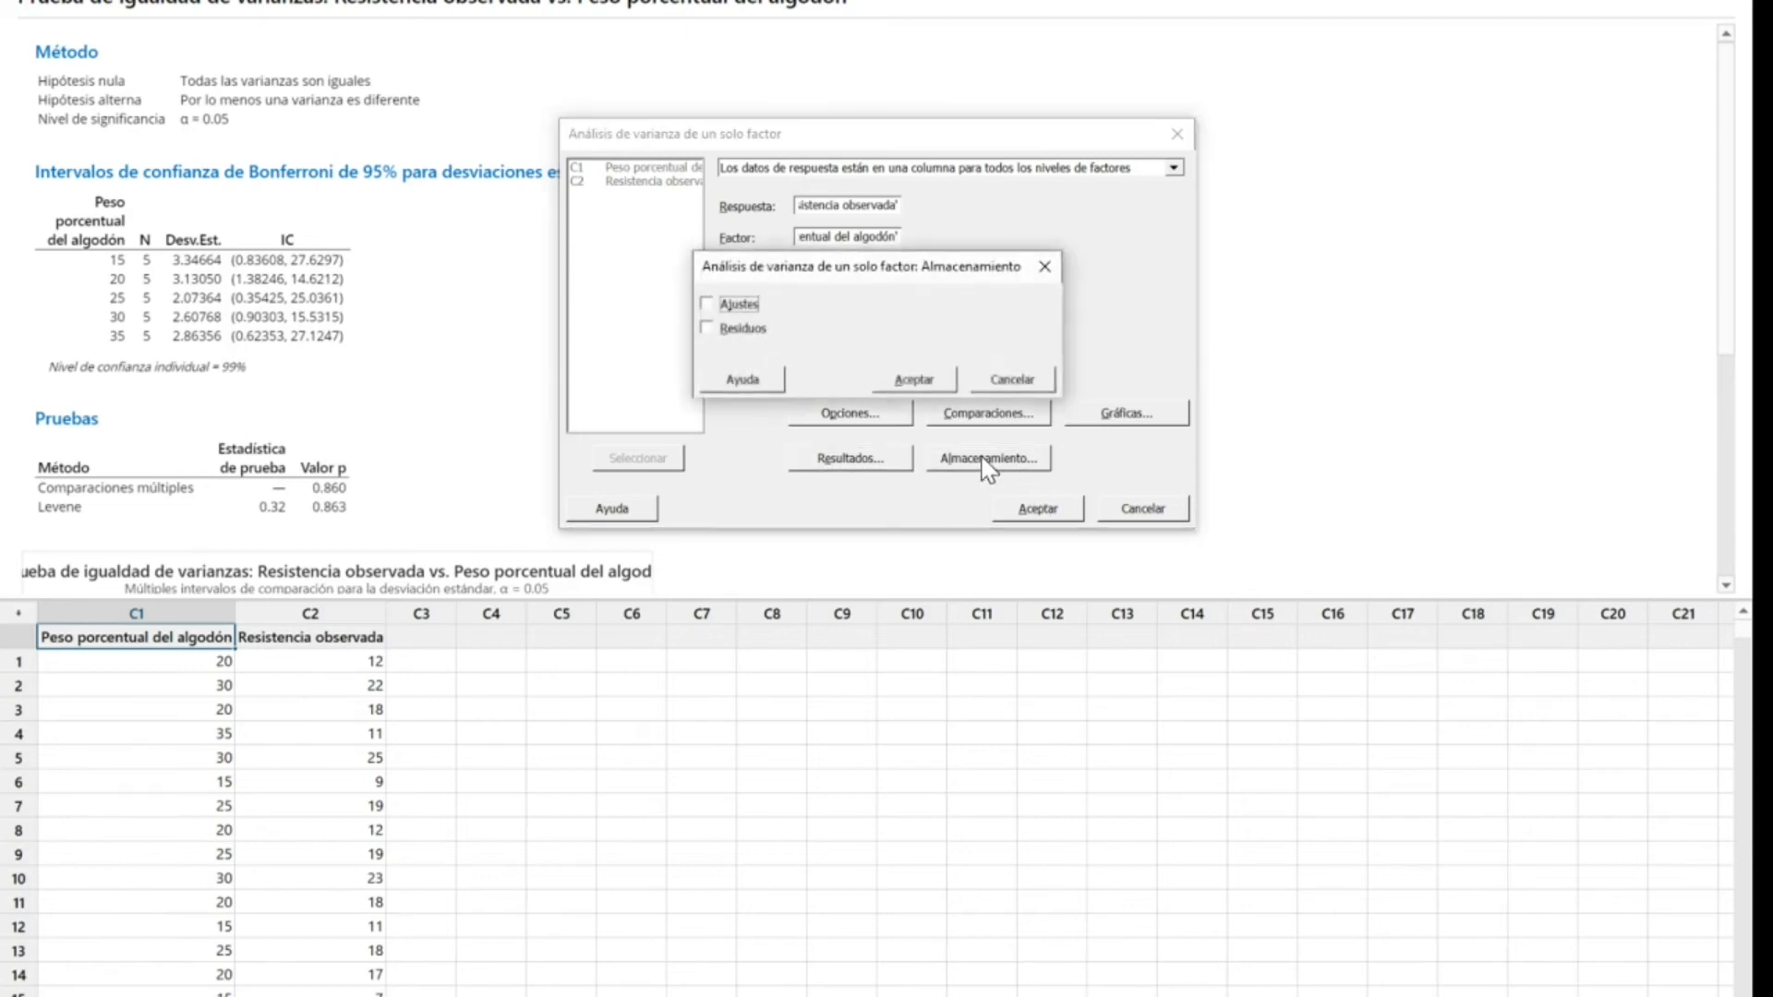
click(707, 329)
click(914, 381)
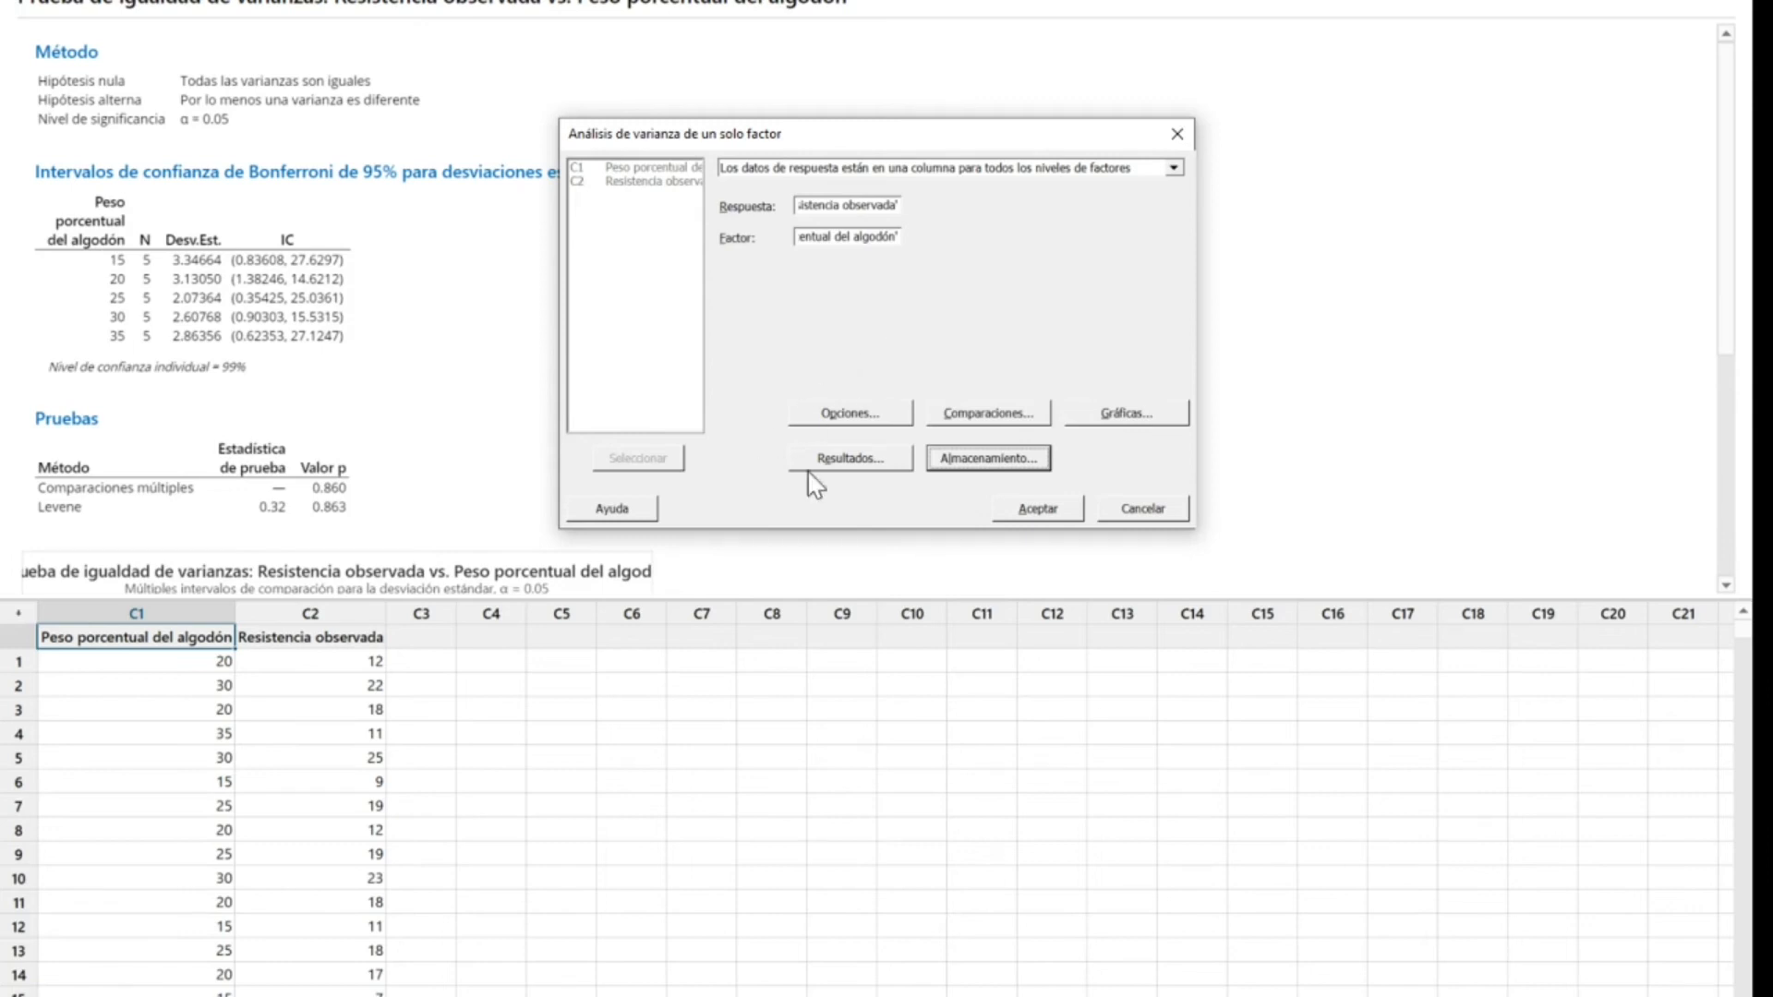
Run the configured one-way ANOVA and review its variance table, model summary and factor-level means
click(1038, 509)
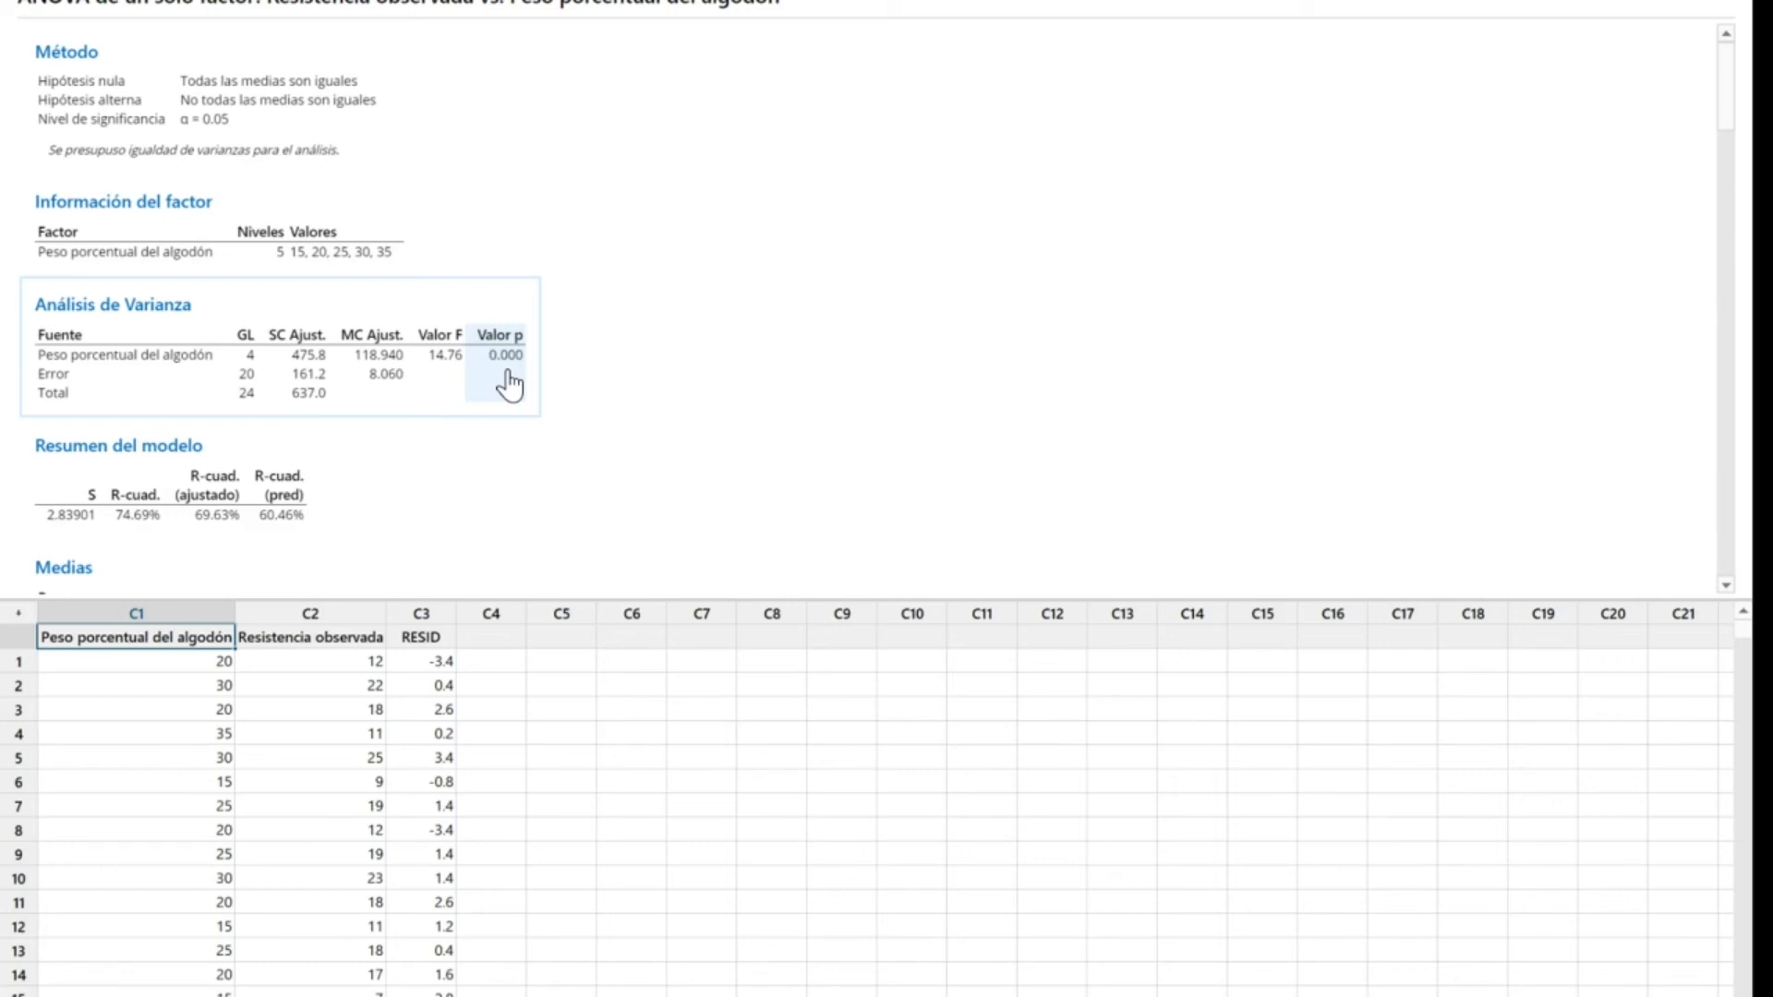
scroll(791, 374, down, 5)
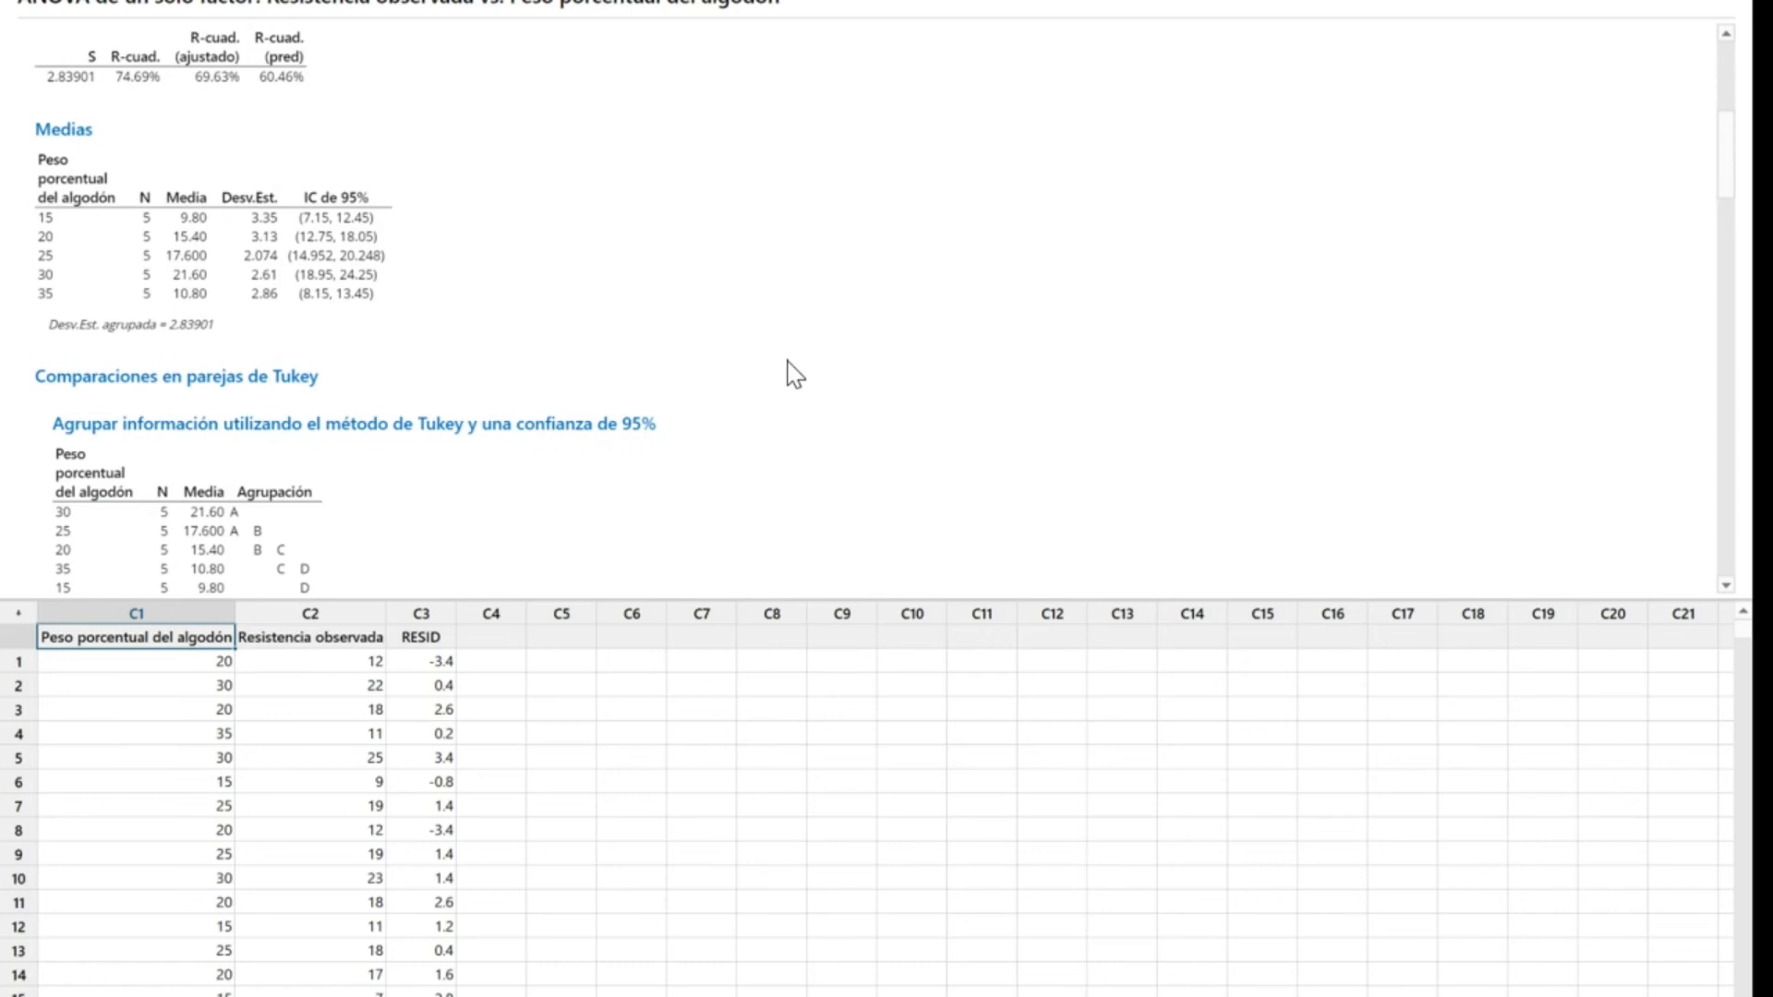
scroll(789, 361, down, 1)
scroll(789, 352, up, 2)
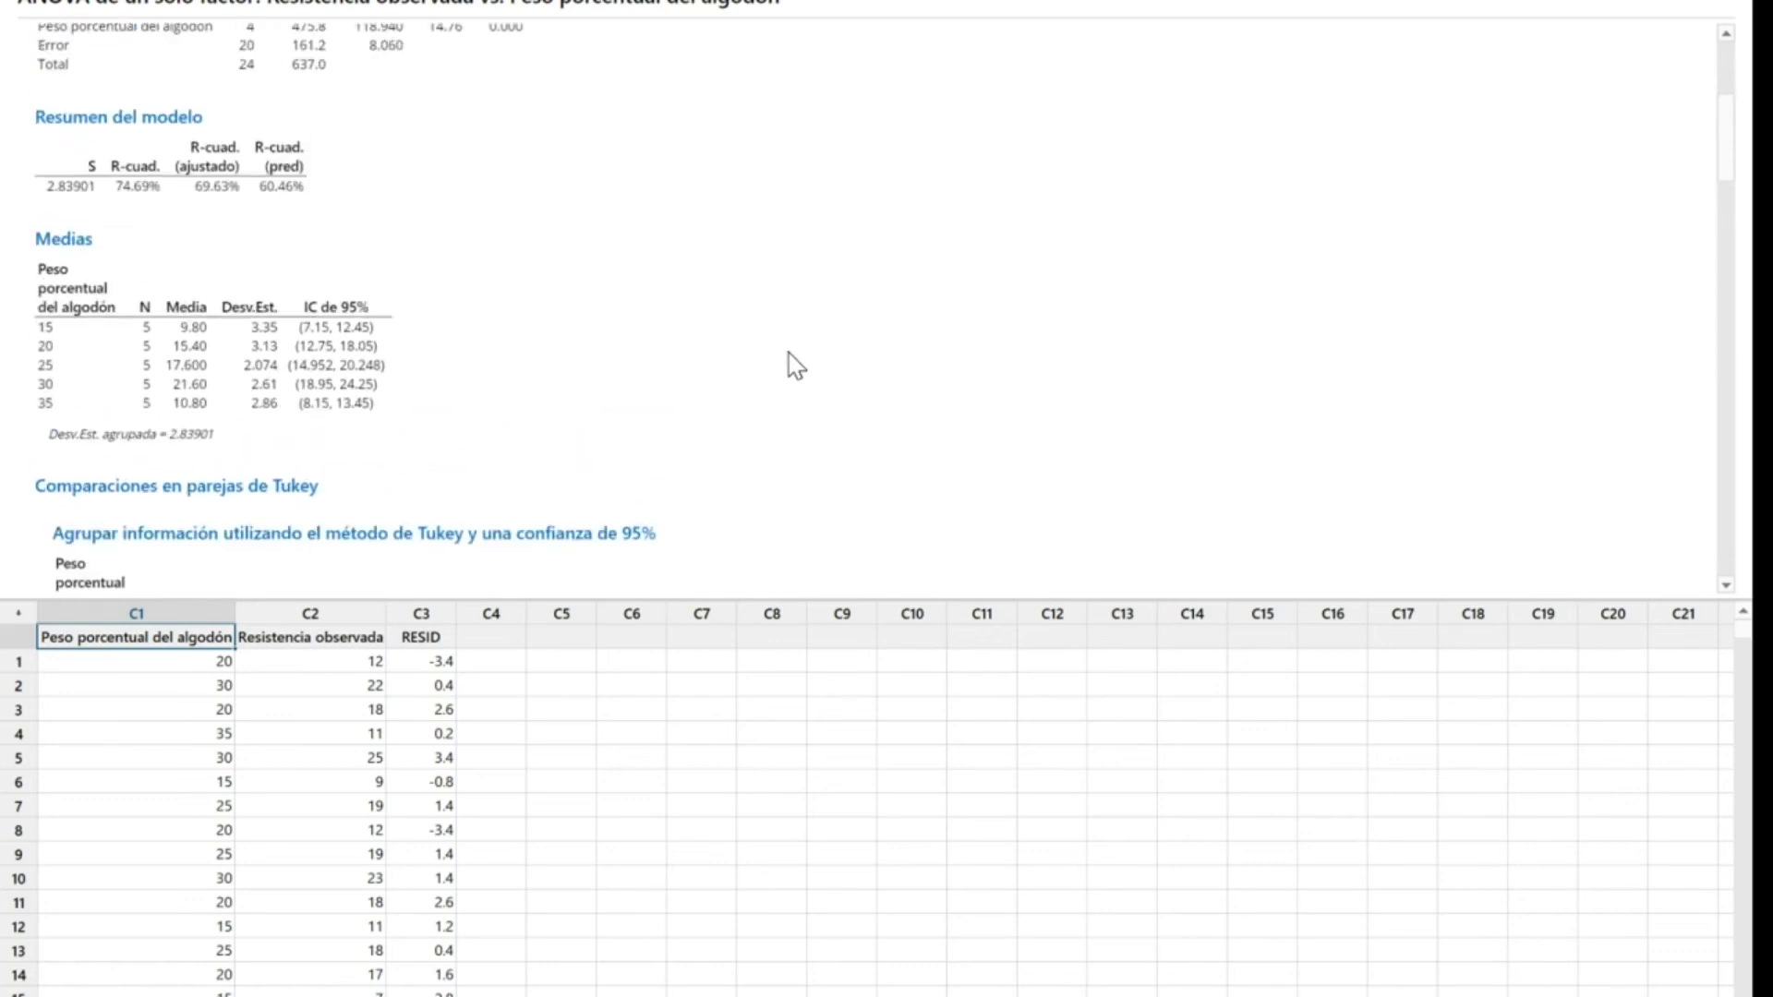
scroll(788, 352, down, 2)
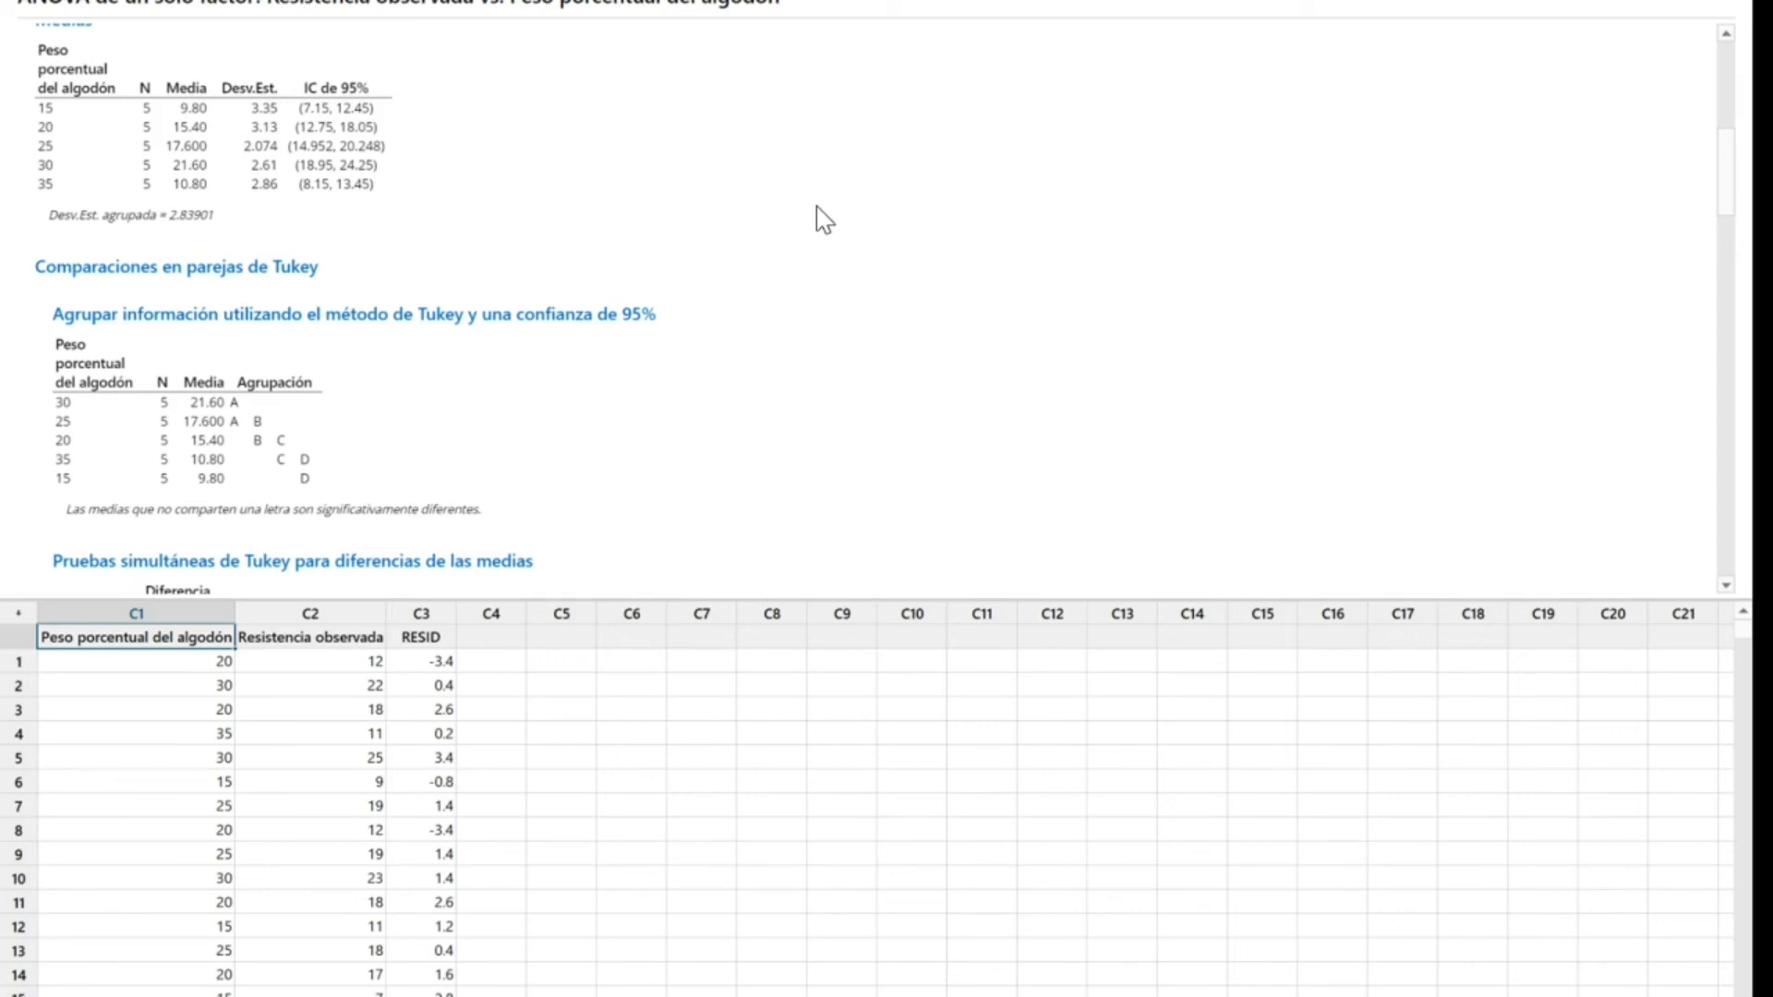
Compare the Tukey and Fisher LSD grouping tables and their pairwise tests for differences between the cotton-weight means
scroll(924, 254, down, 2)
scroll(924, 259, down, 2)
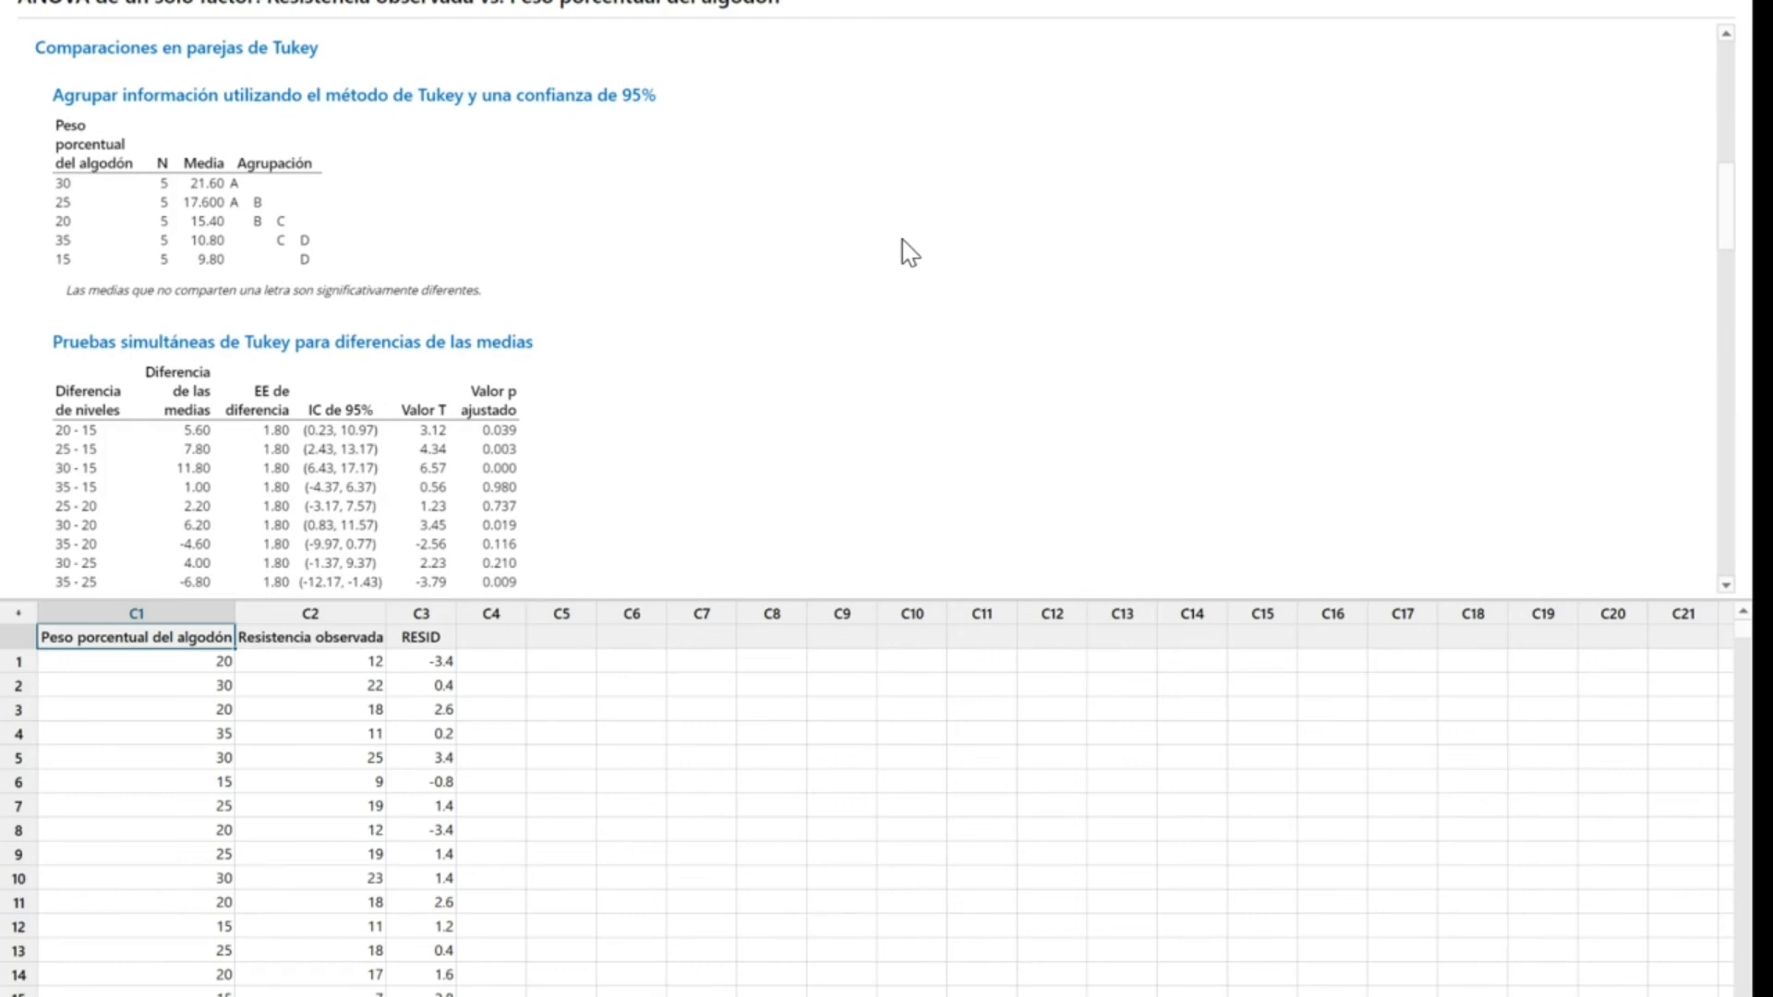
scroll(902, 241, down, 4)
scroll(901, 238, down, 16)
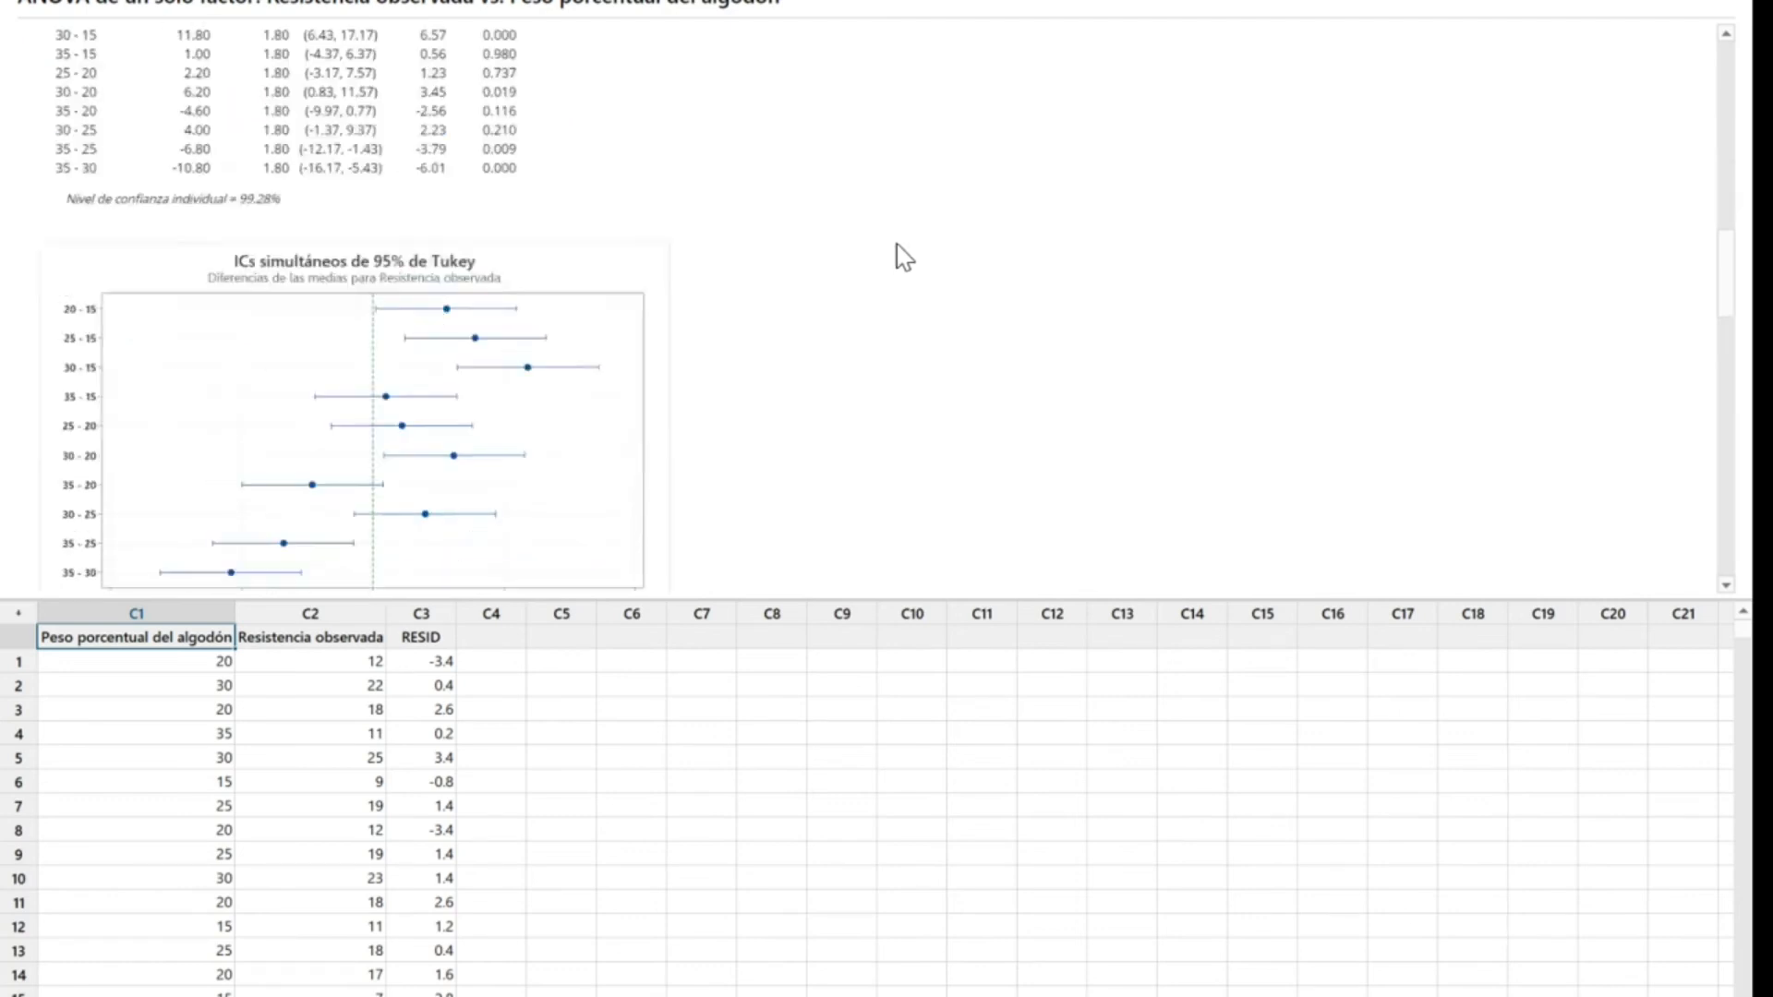
scroll(897, 265, down, 3)
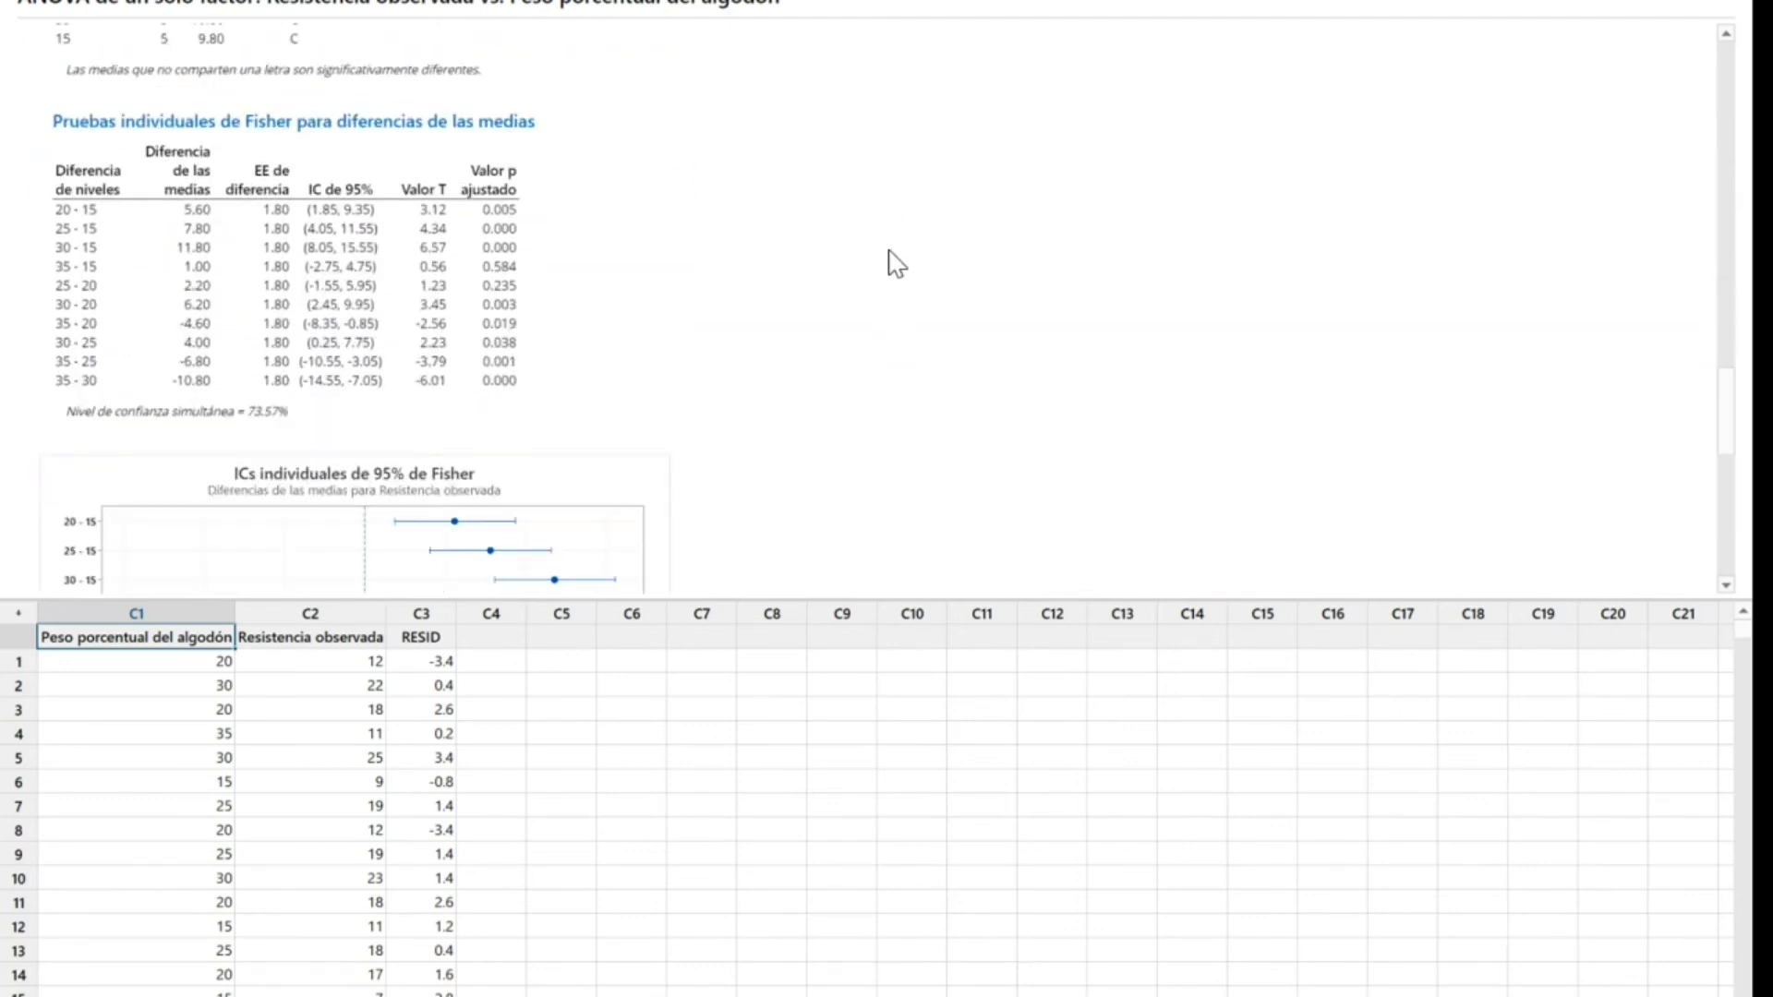
scroll(897, 265, up, 4)
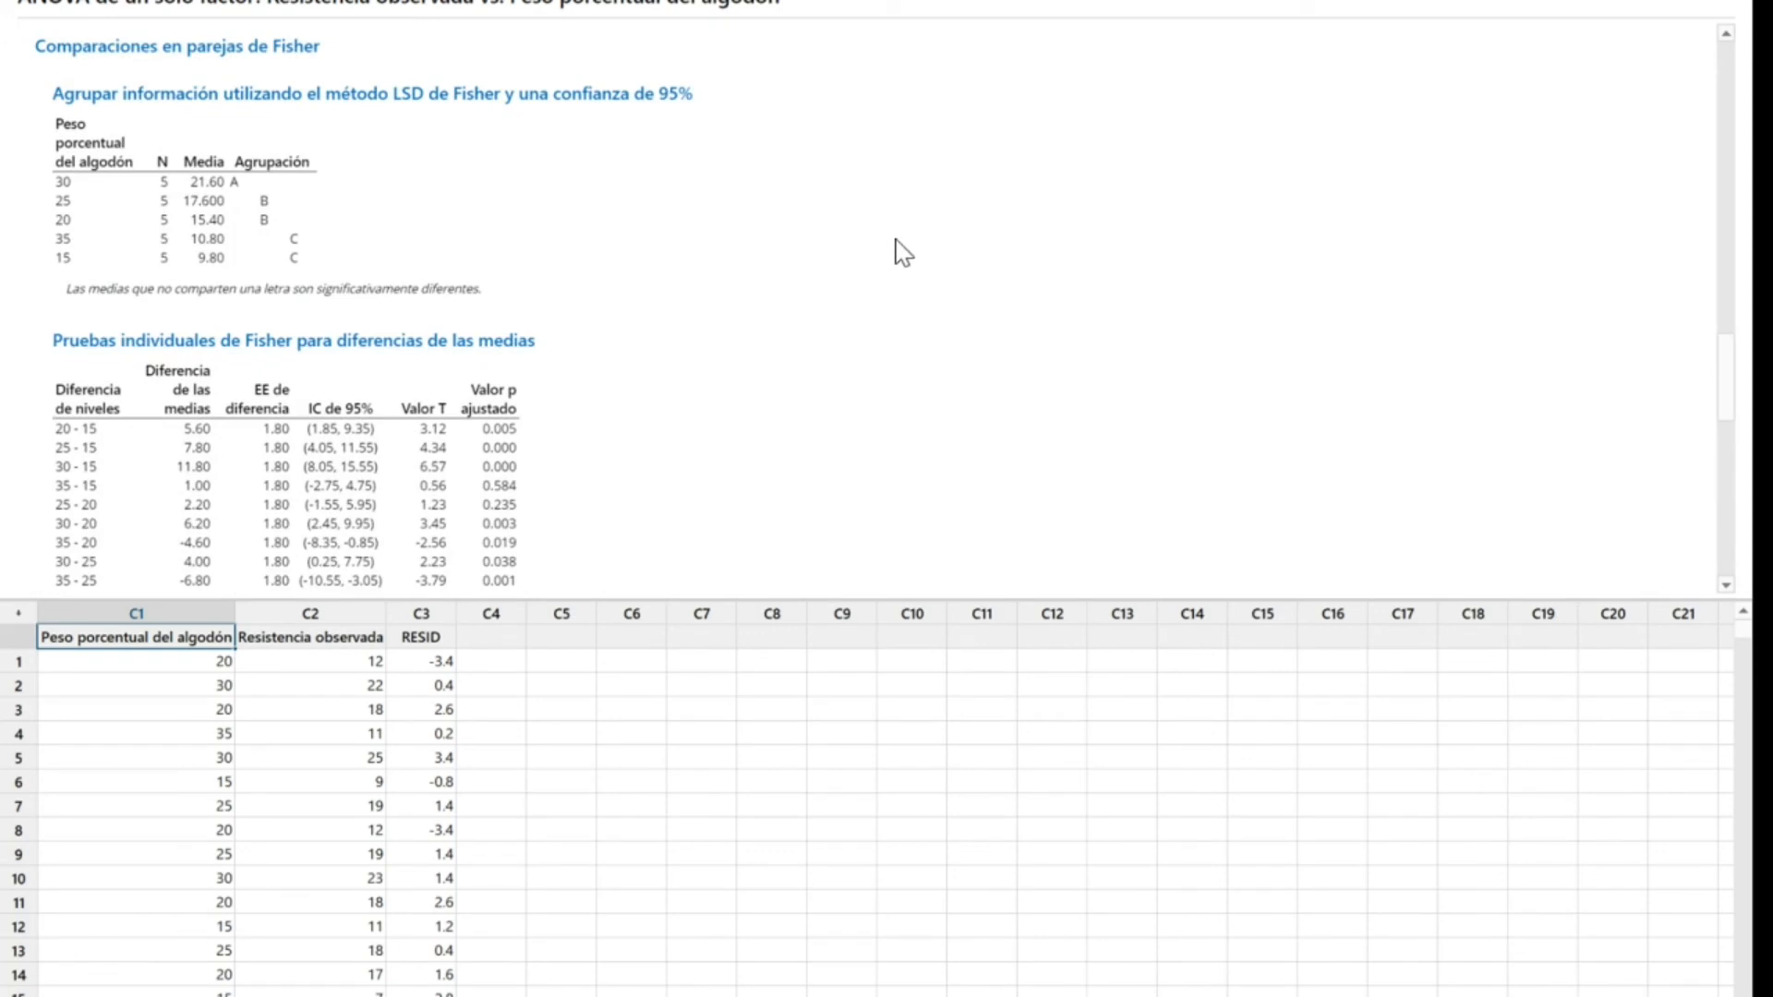
scroll(956, 282, up, 2)
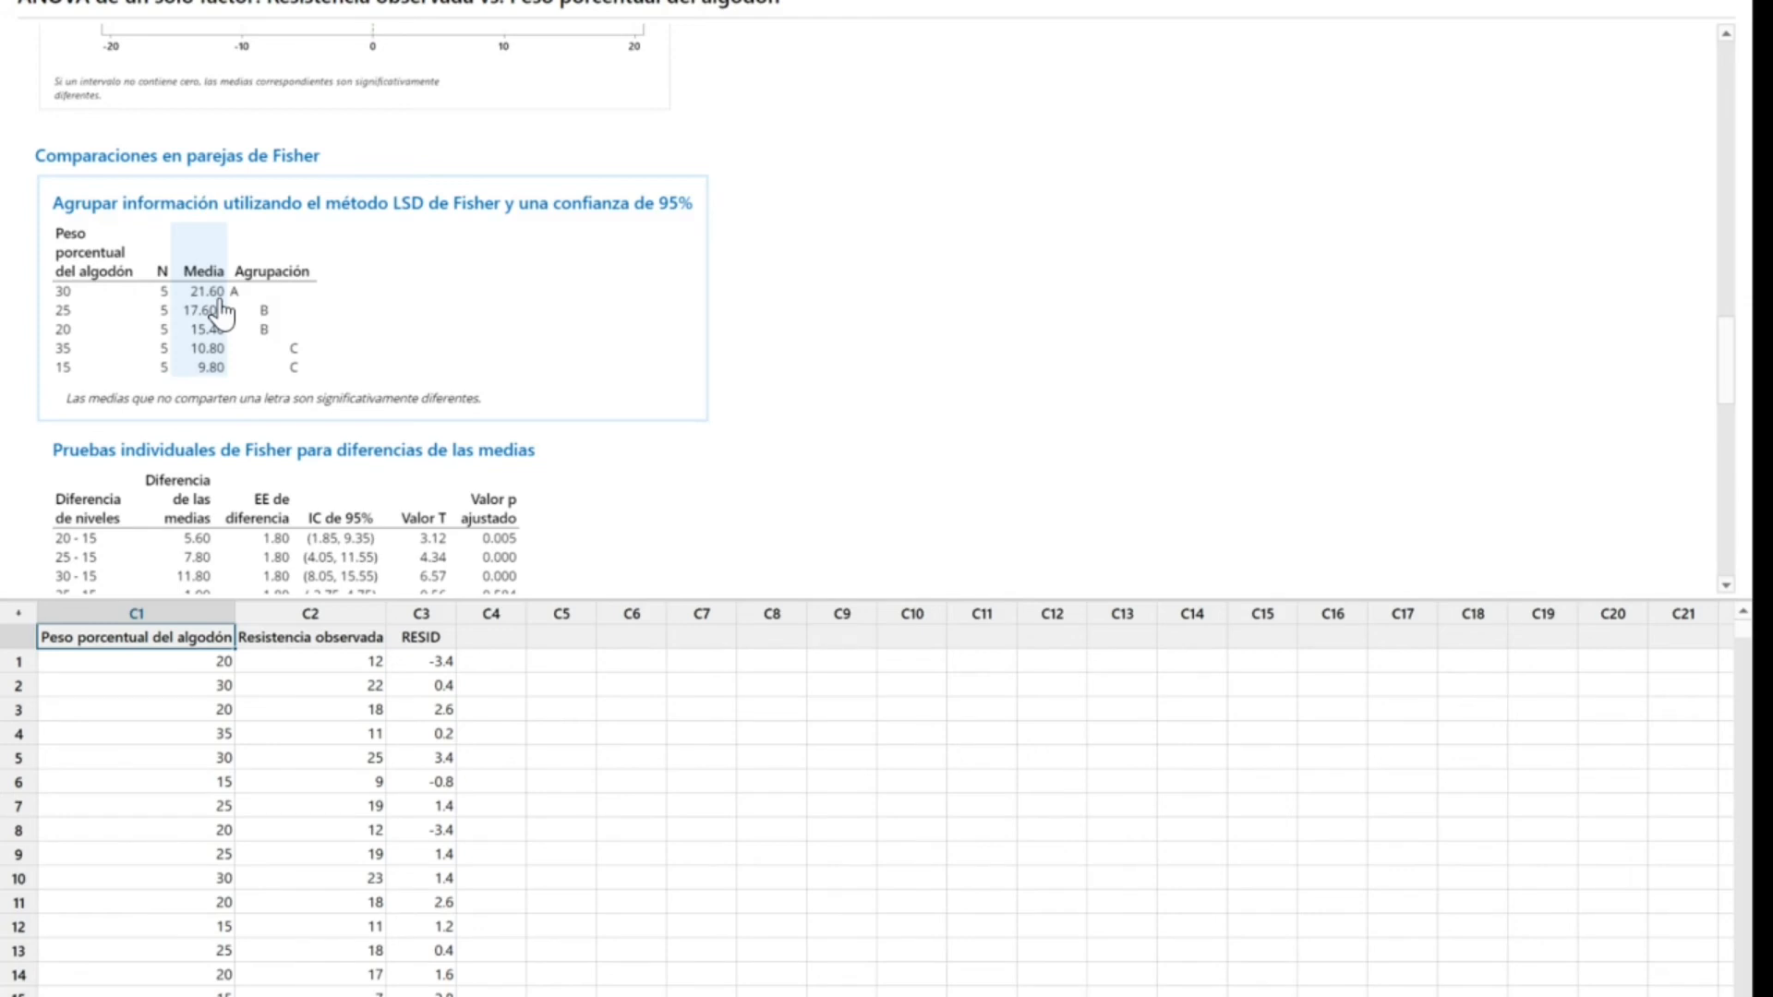
scroll(934, 285, up, 5)
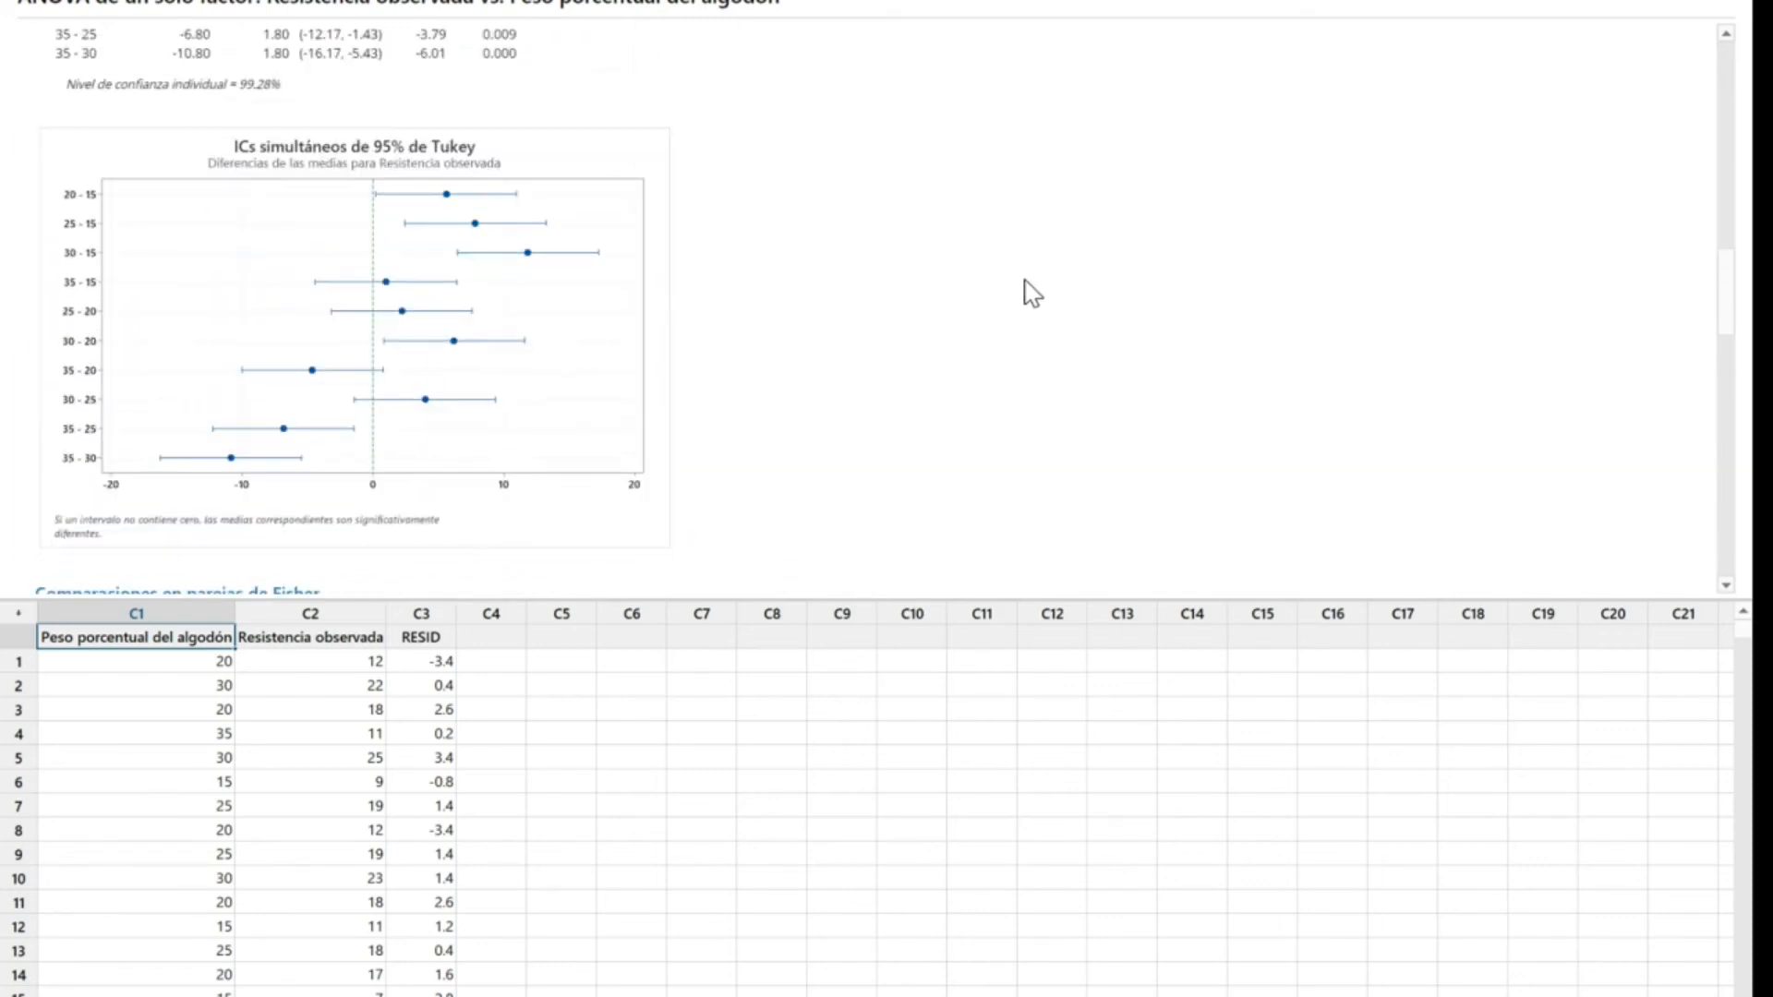
scroll(1032, 293, up, 6)
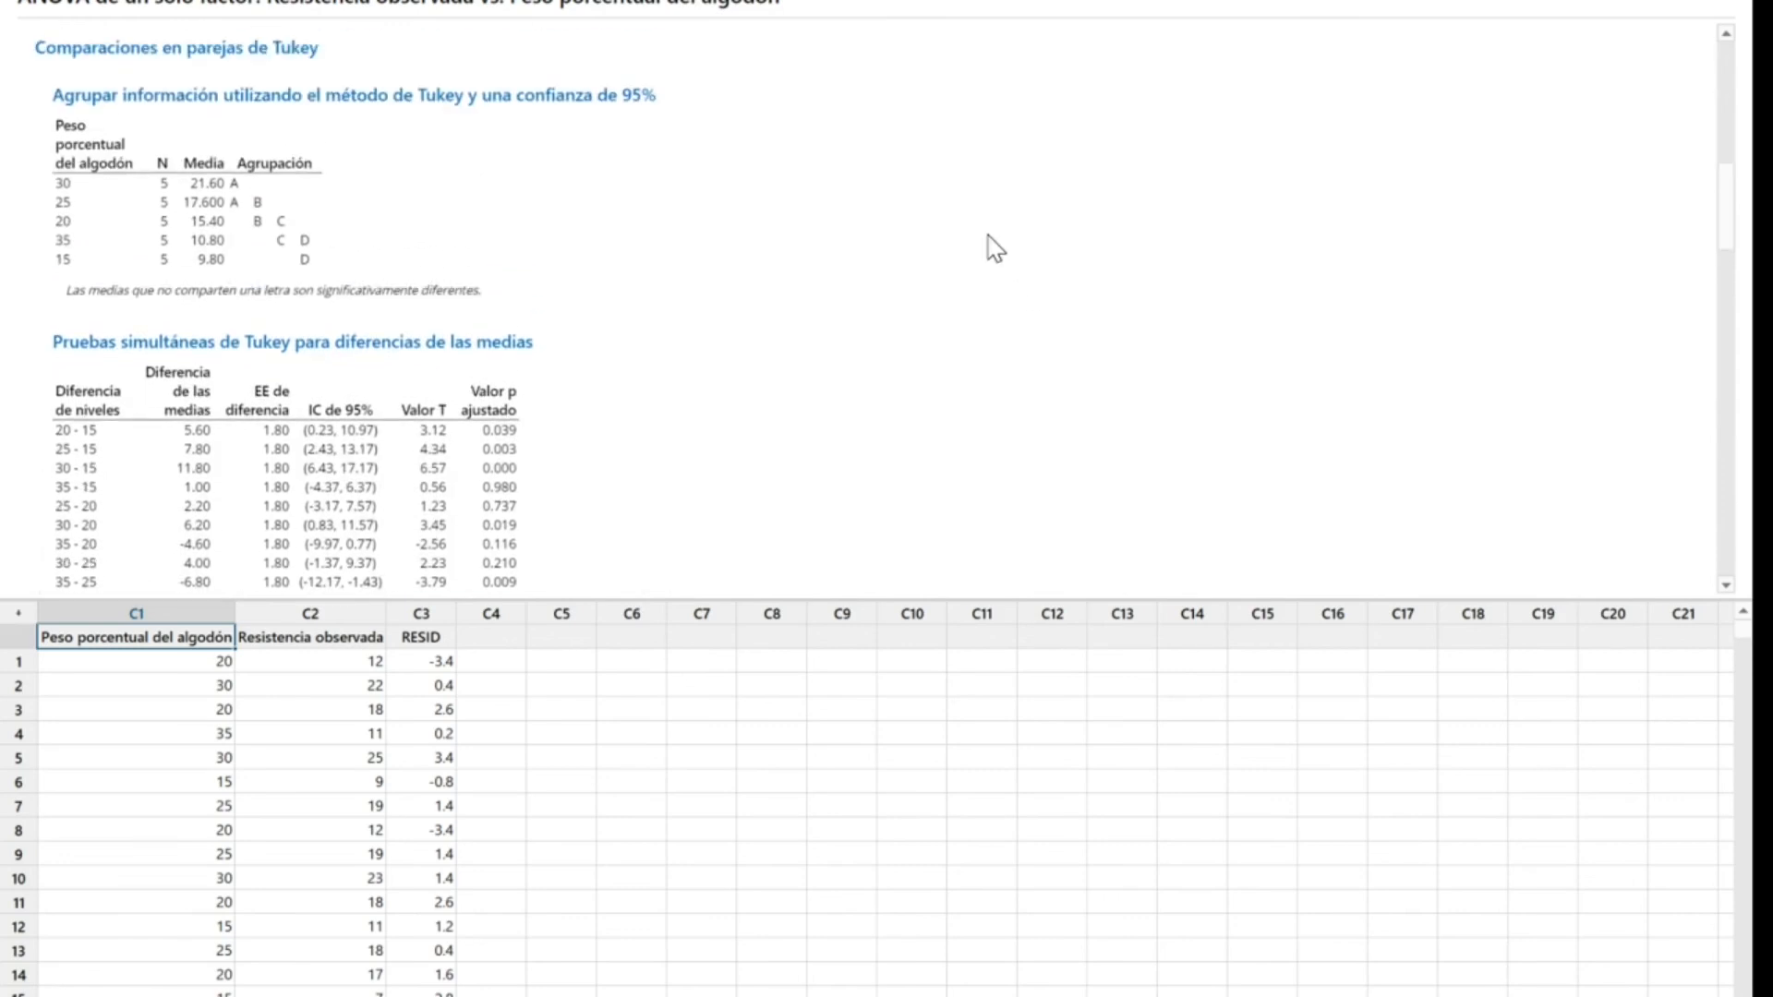
scroll(770, 277, up, 1)
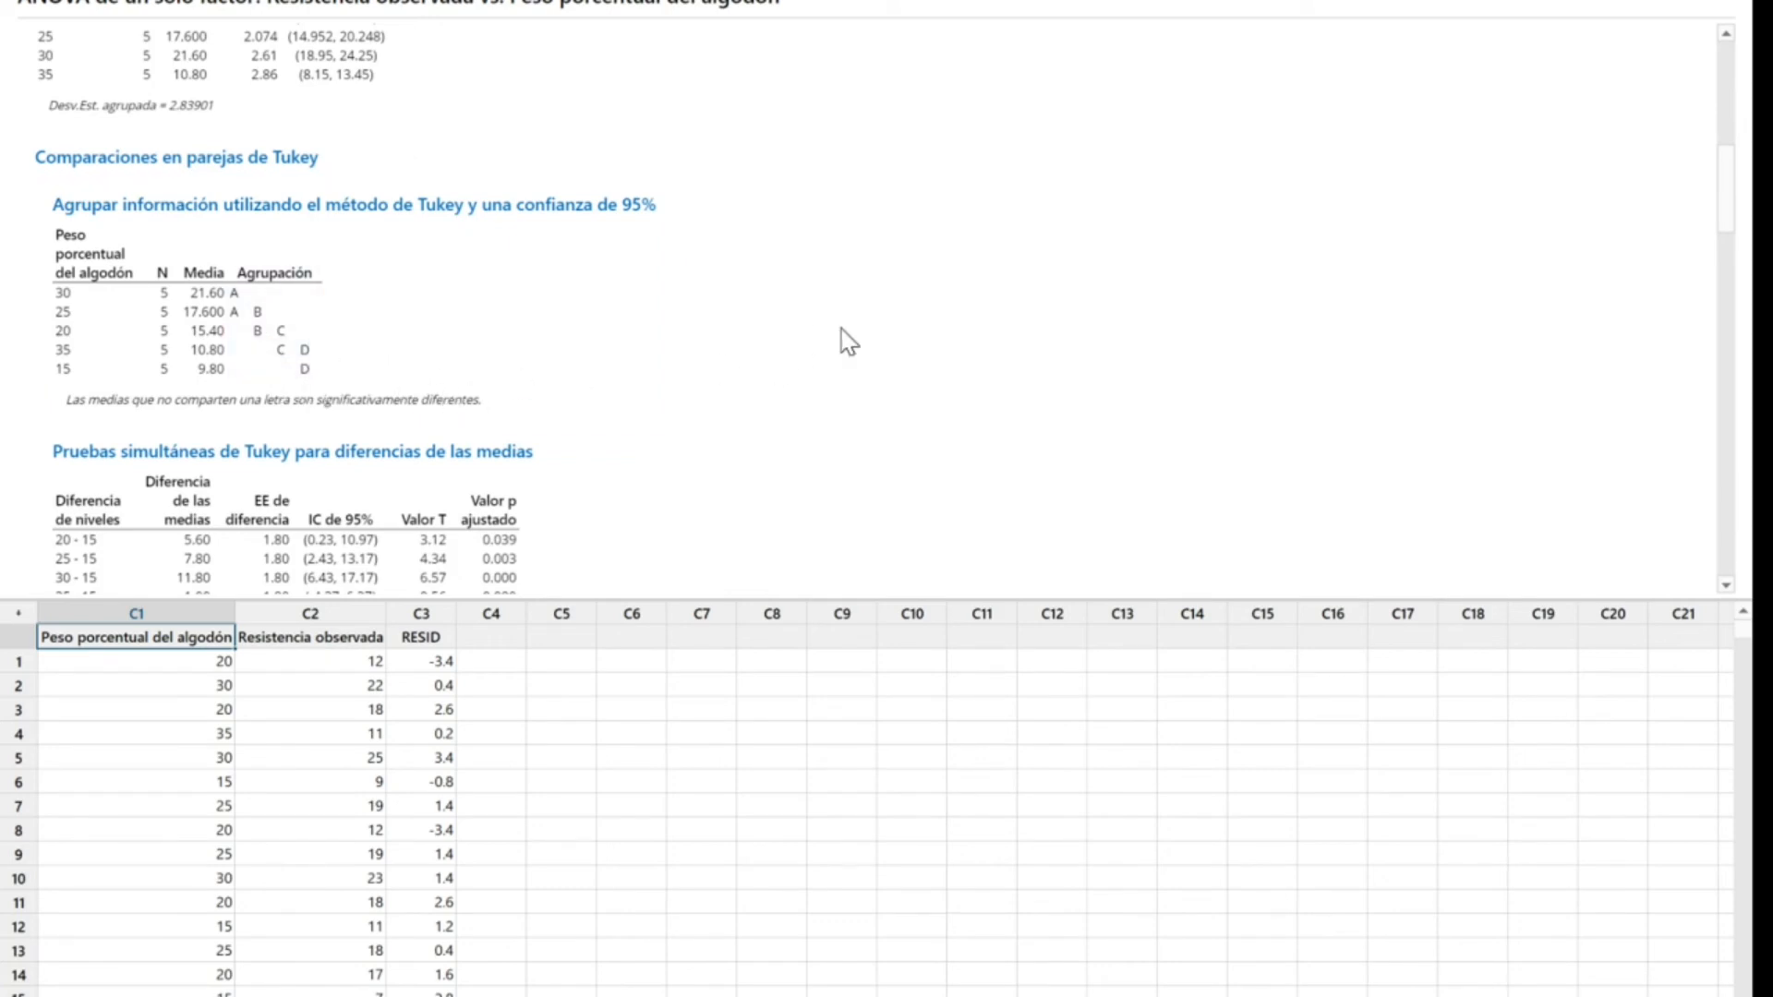
scroll(858, 342, down, 4)
scroll(879, 343, down, 10)
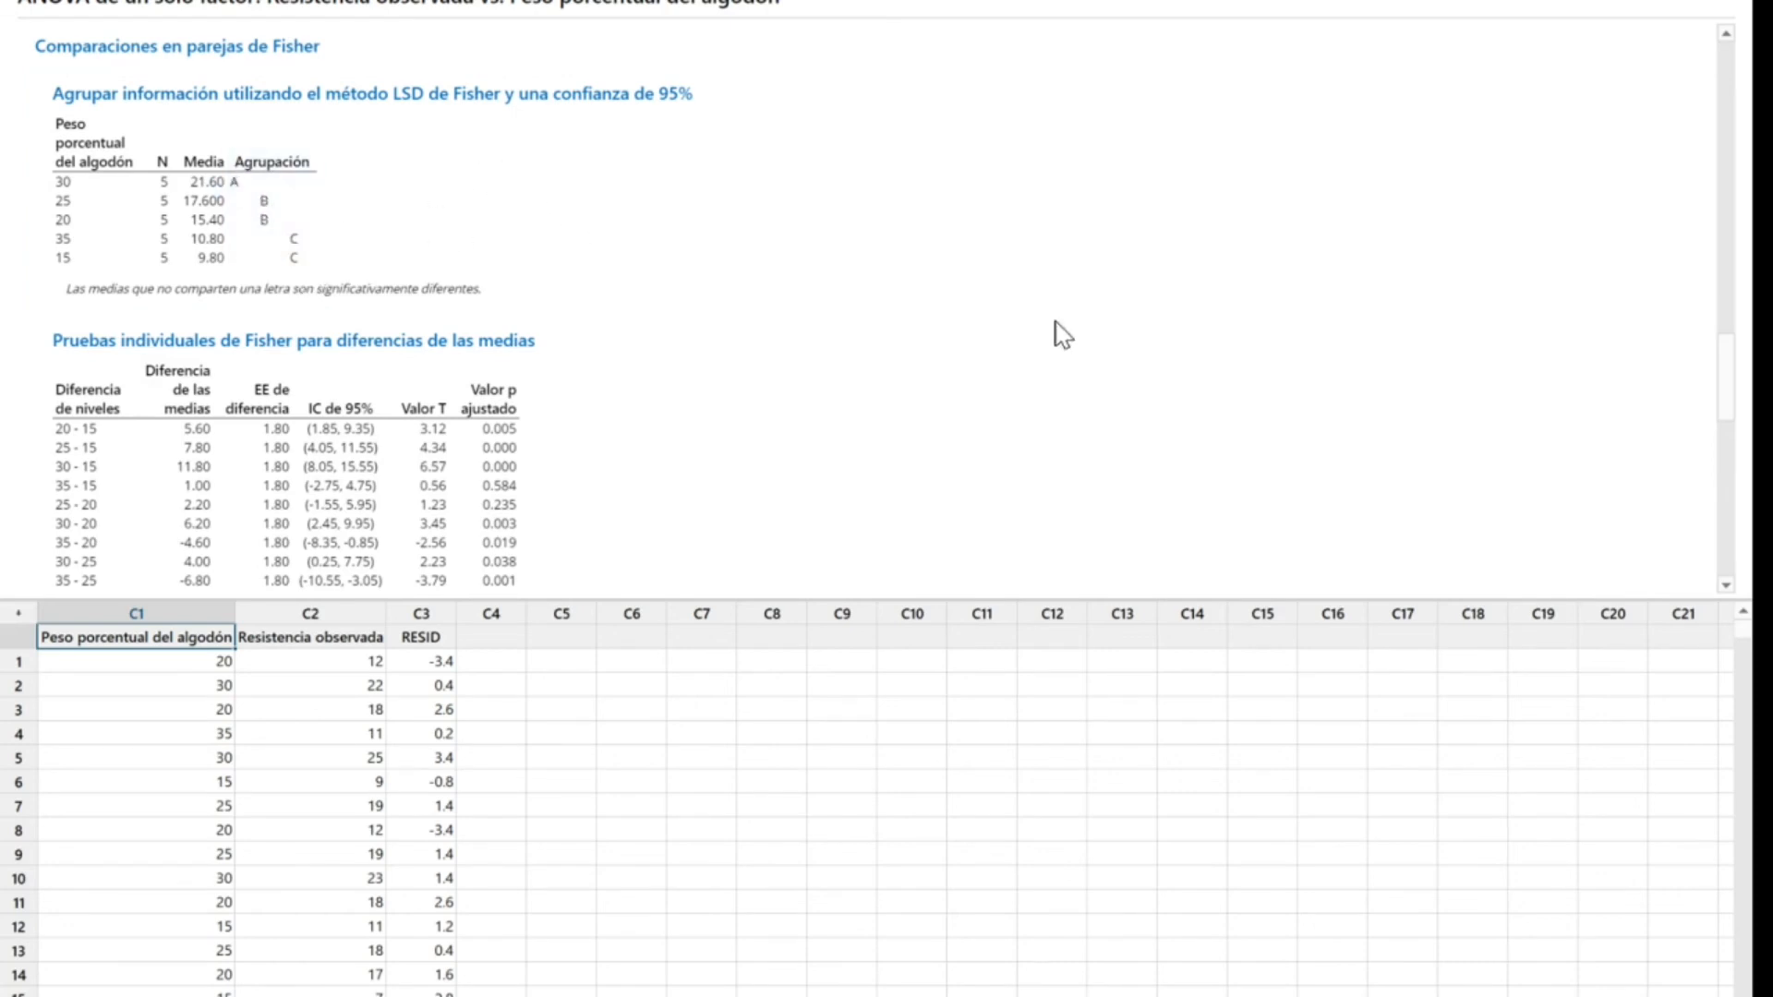
Examine the Tukey and Fisher 95% interval plots for which mean differences include zero
scroll(1029, 291, up, 6)
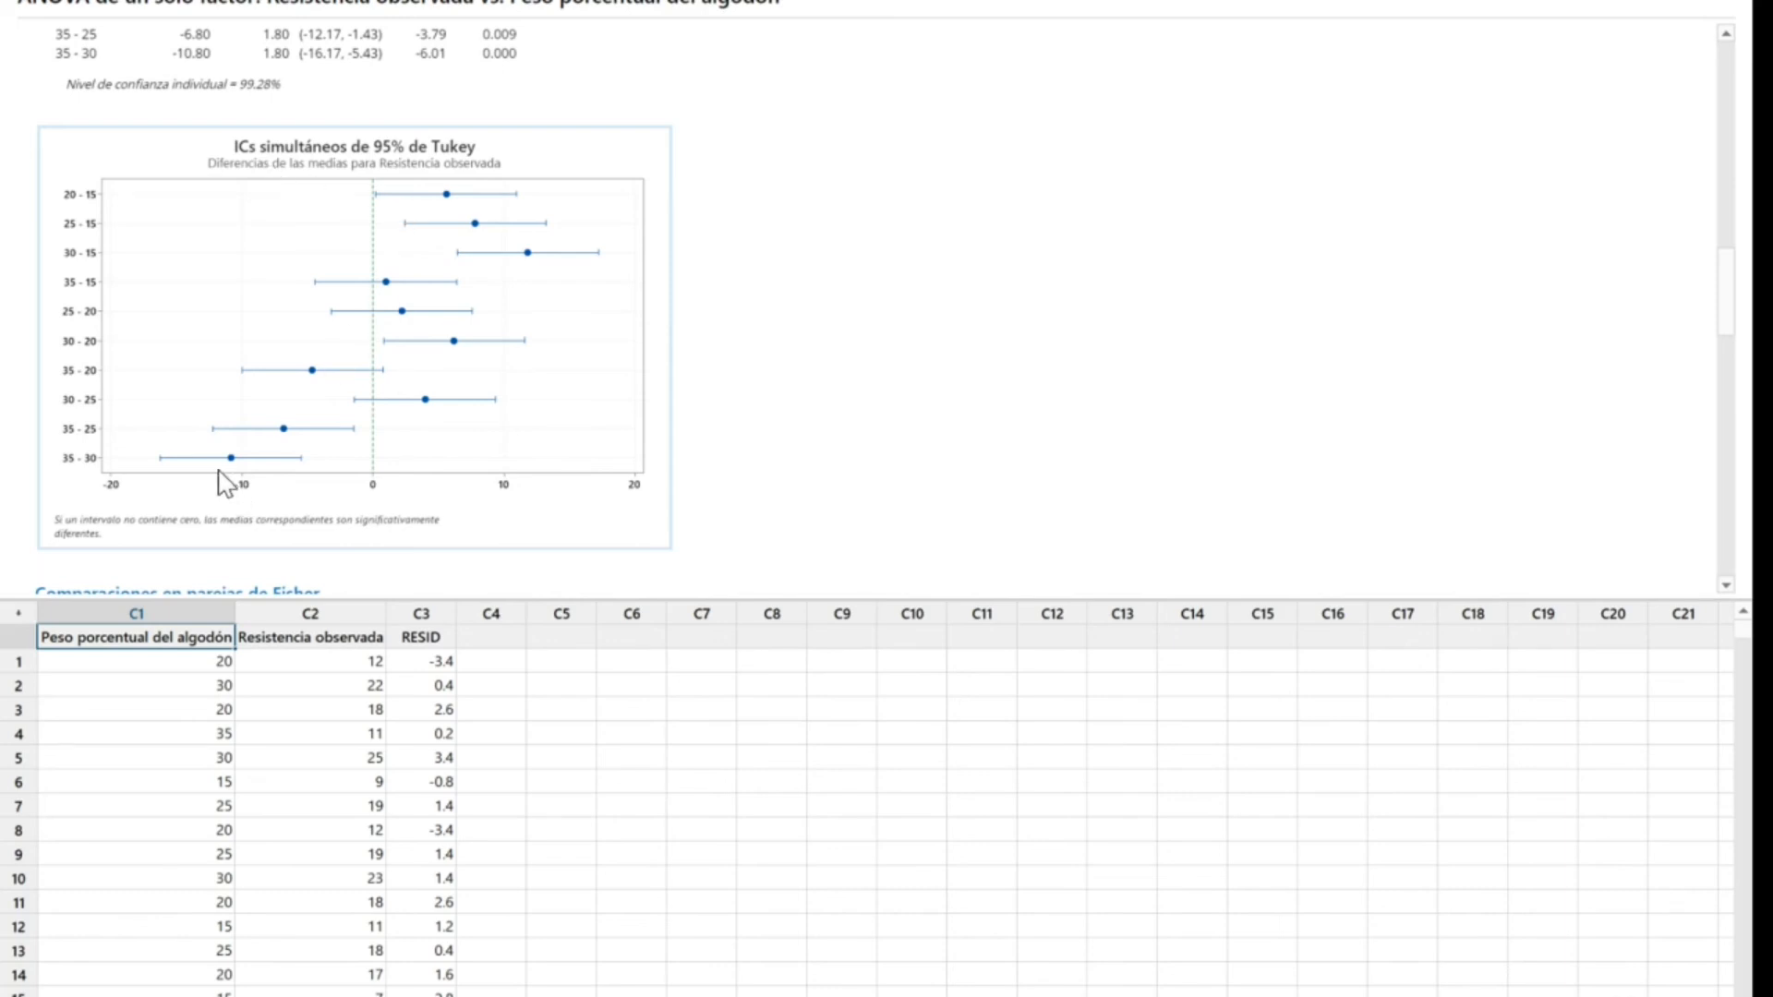
mouse_move(234, 462)
scroll(875, 269, down, 12)
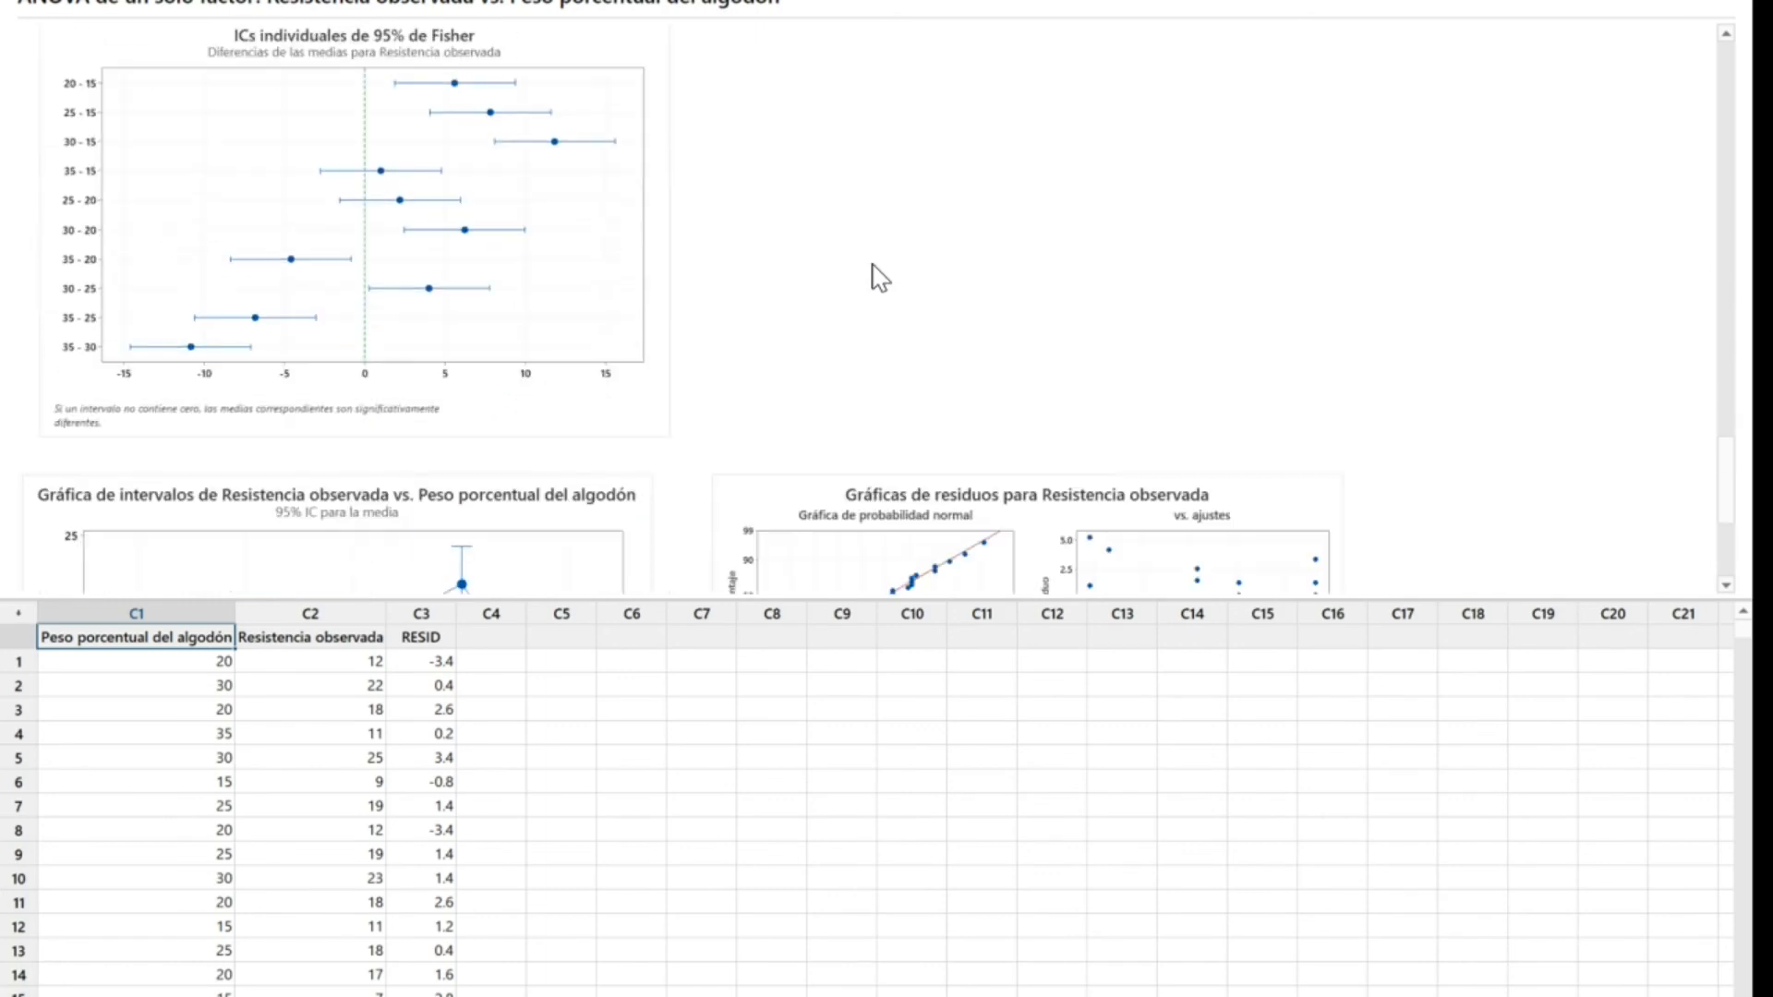
scroll(880, 277, up, 2)
scroll(880, 277, down, 2)
Examine the interval plot of resistance by cotton weight and the residuals-versus-fits and residuals-versus-order plots
scroll(1086, 360, down, 3)
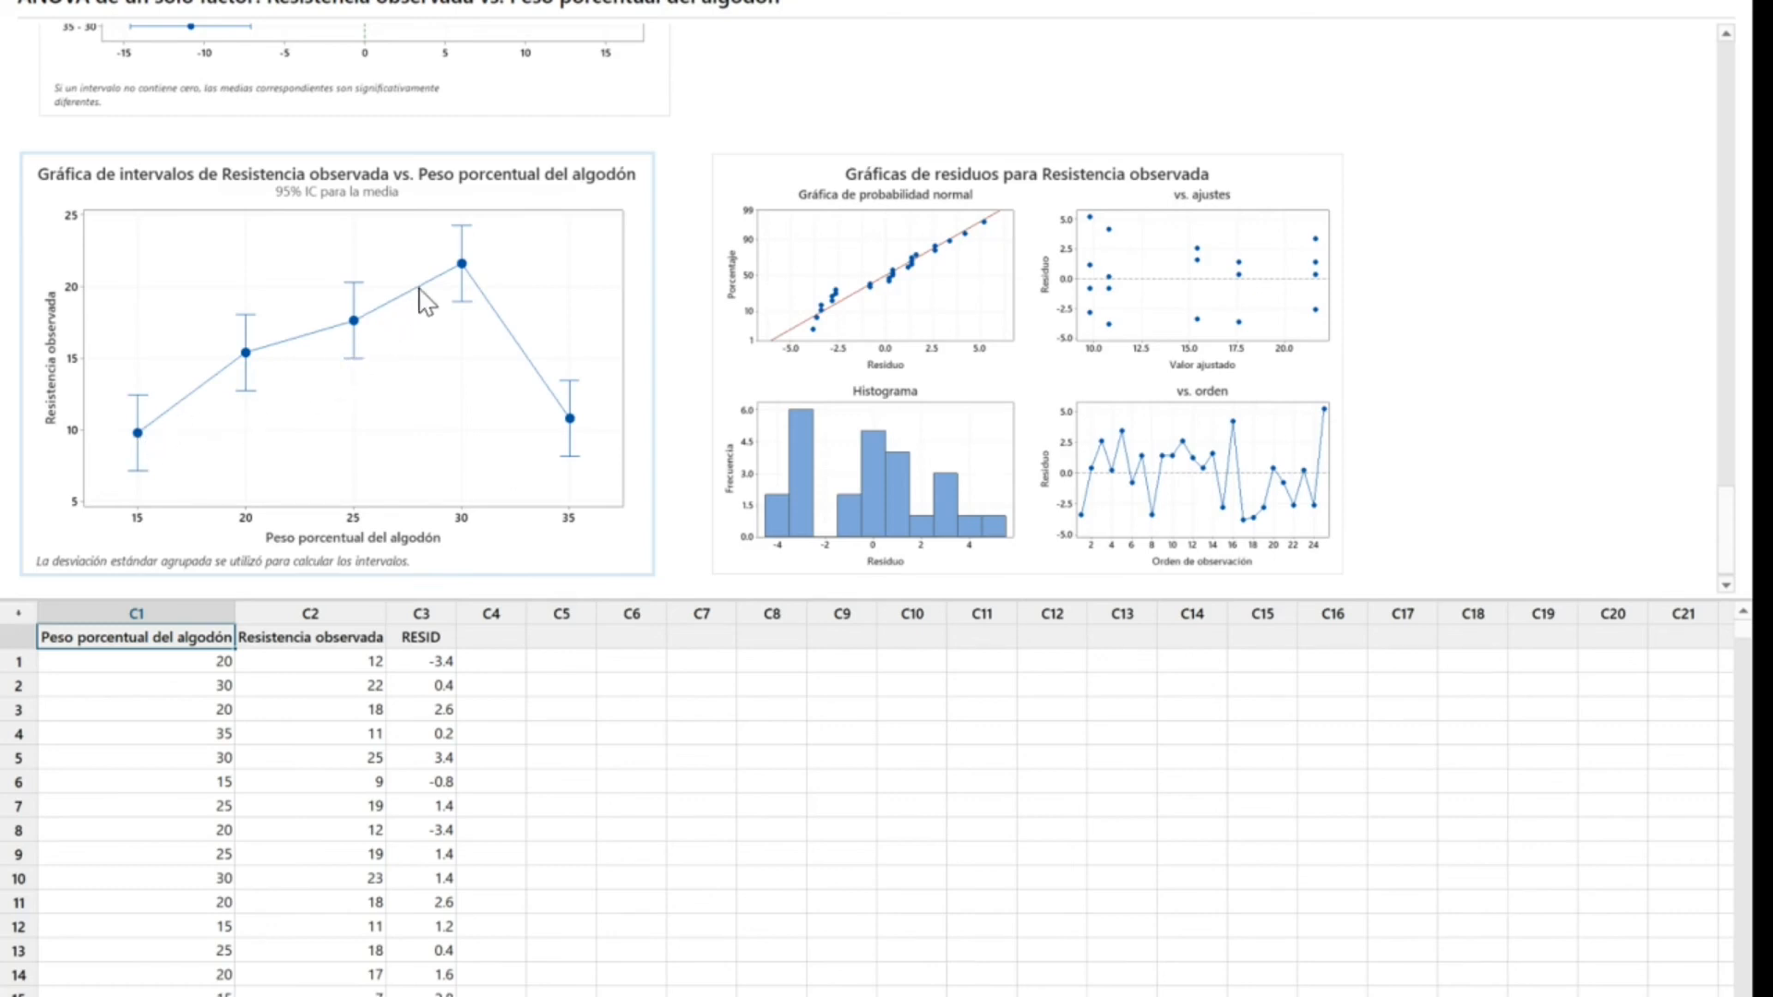
mouse_move(462, 268)
mouse_move(460, 263)
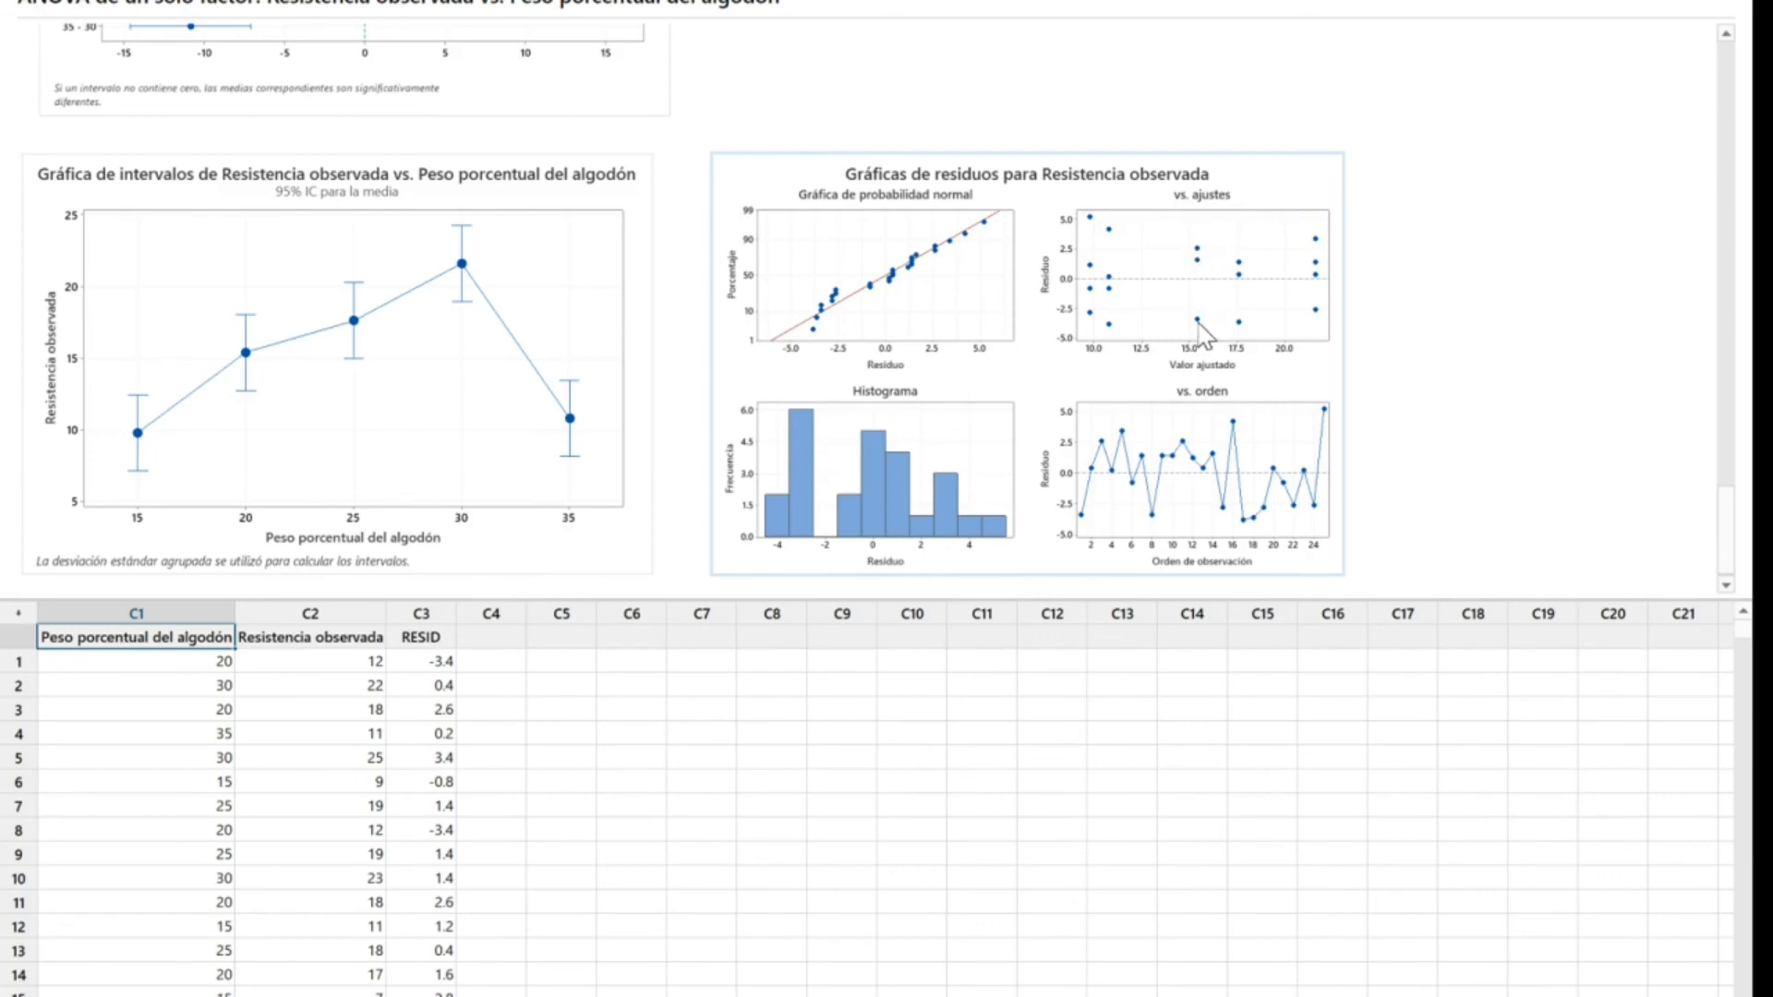
mouse_move(1201, 263)
mouse_move(1183, 444)
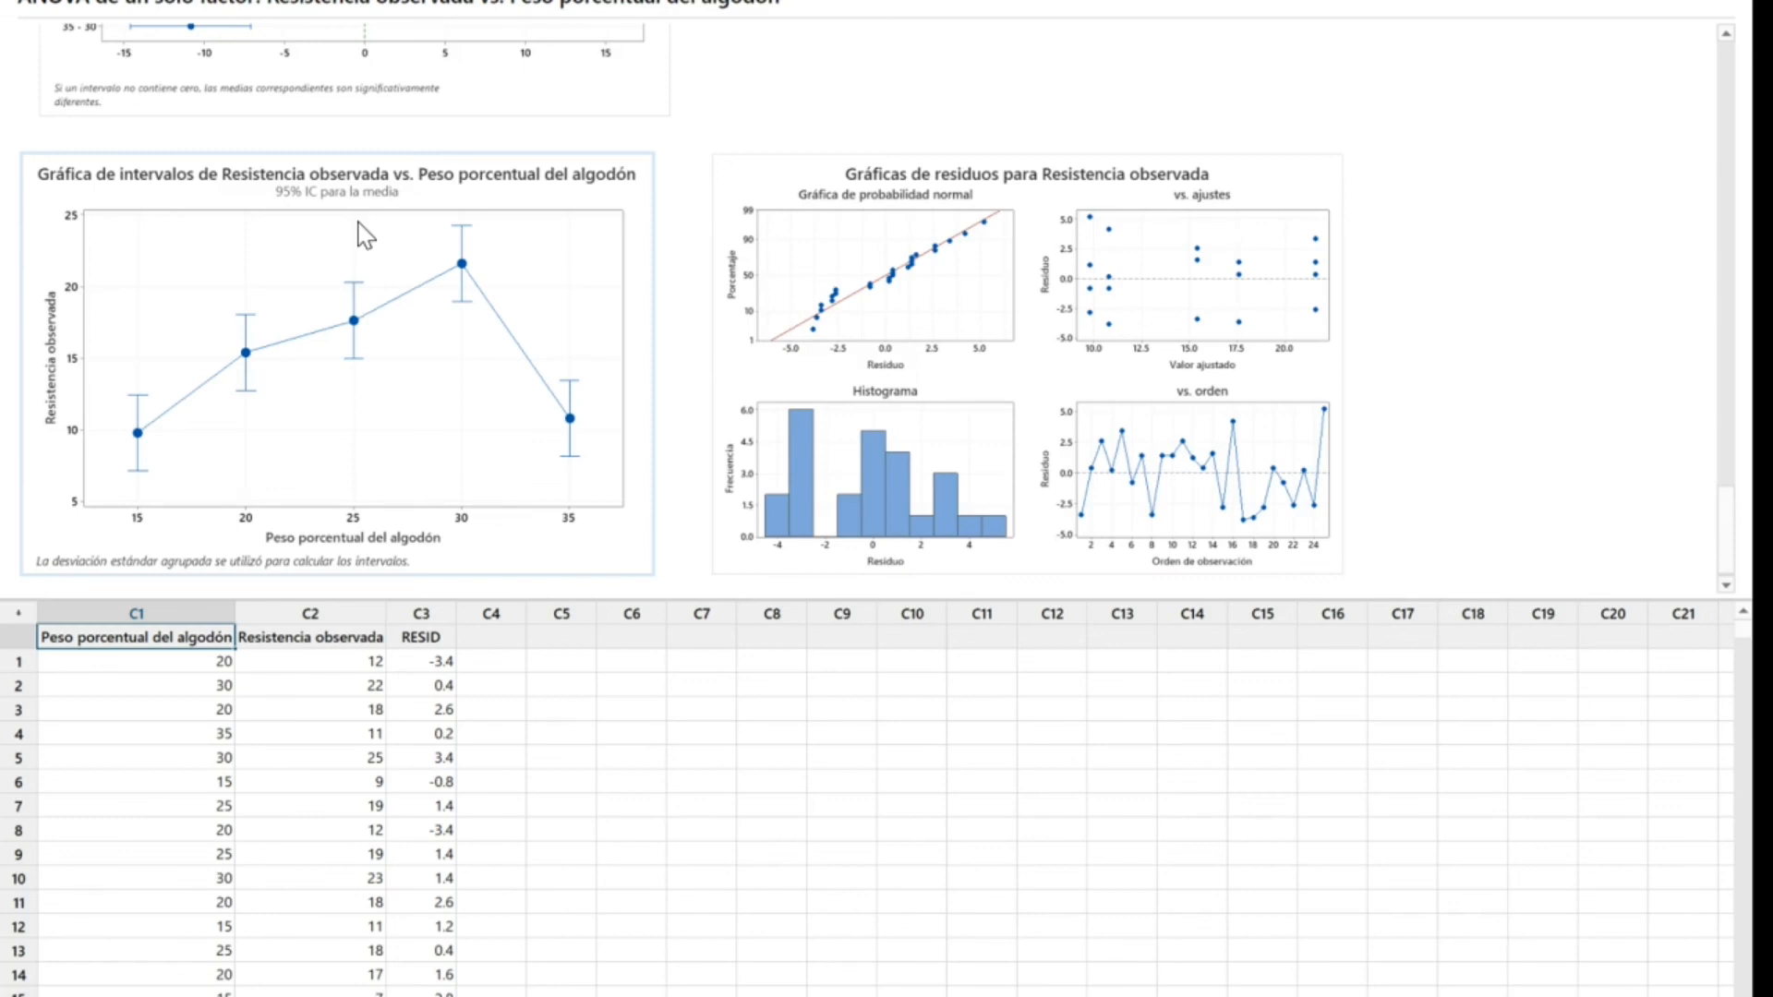
Create a graphical summary of the stored residuals (RESID) at a 95.0 confidence level to check their normality
click(410, 637)
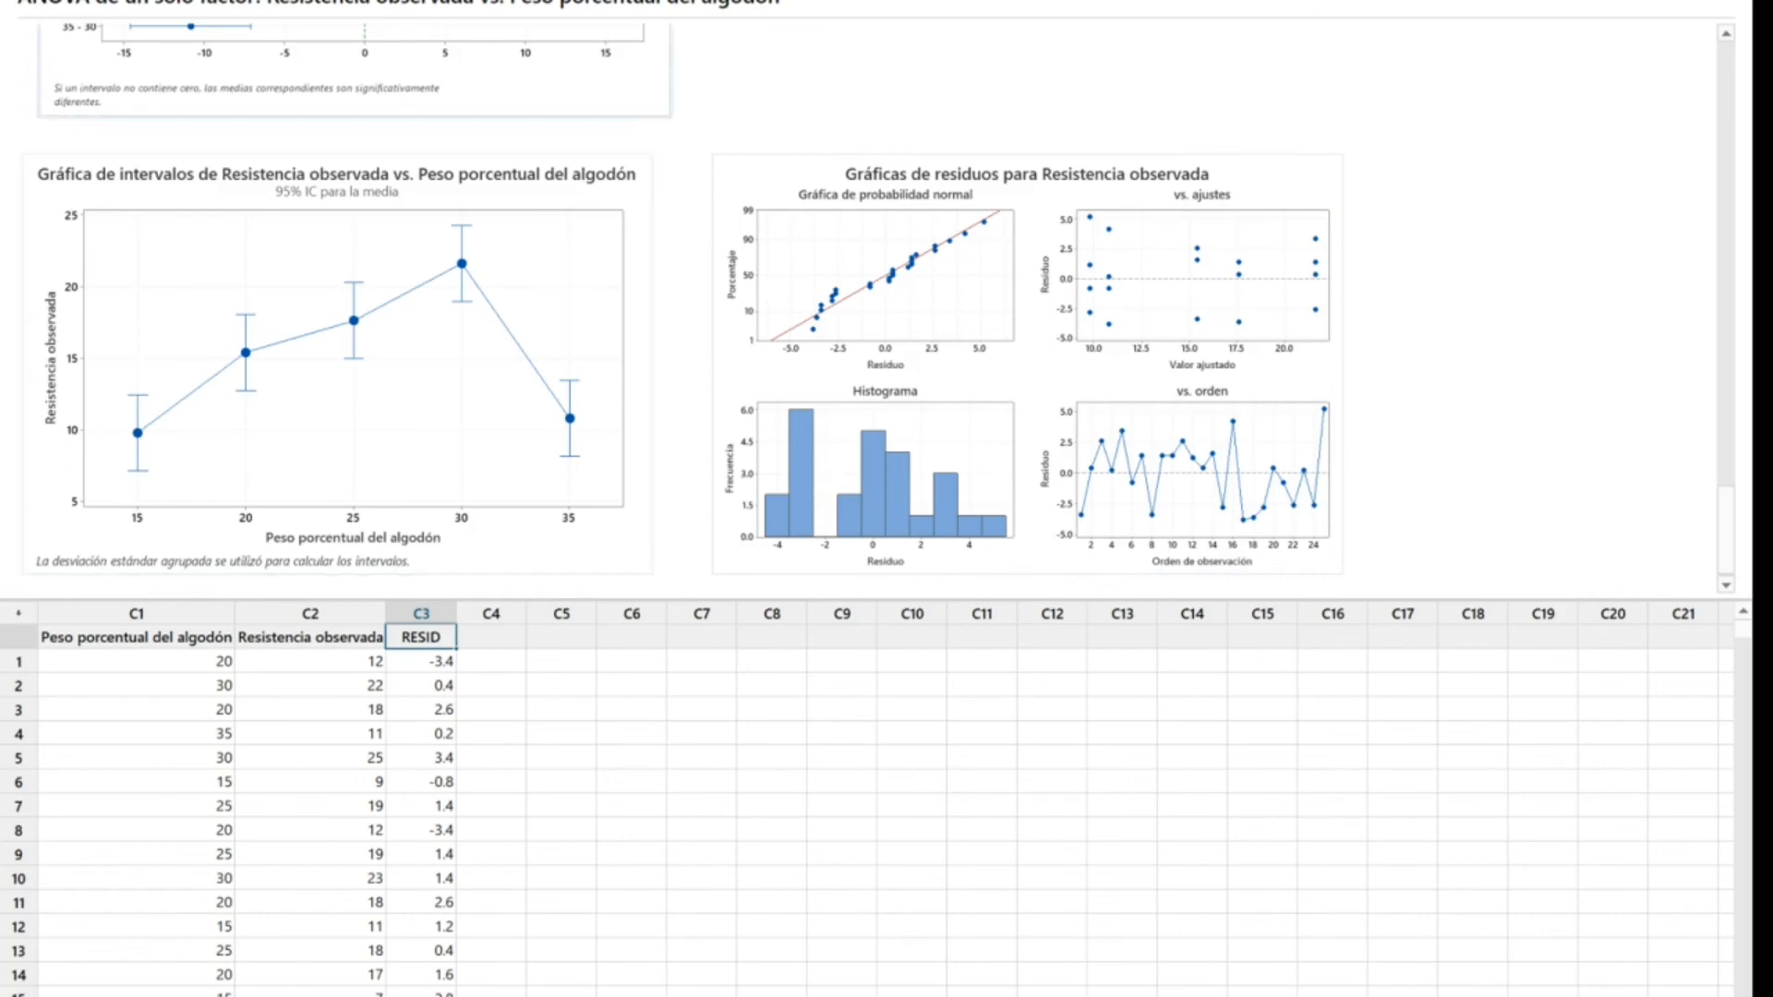
click(220, 0)
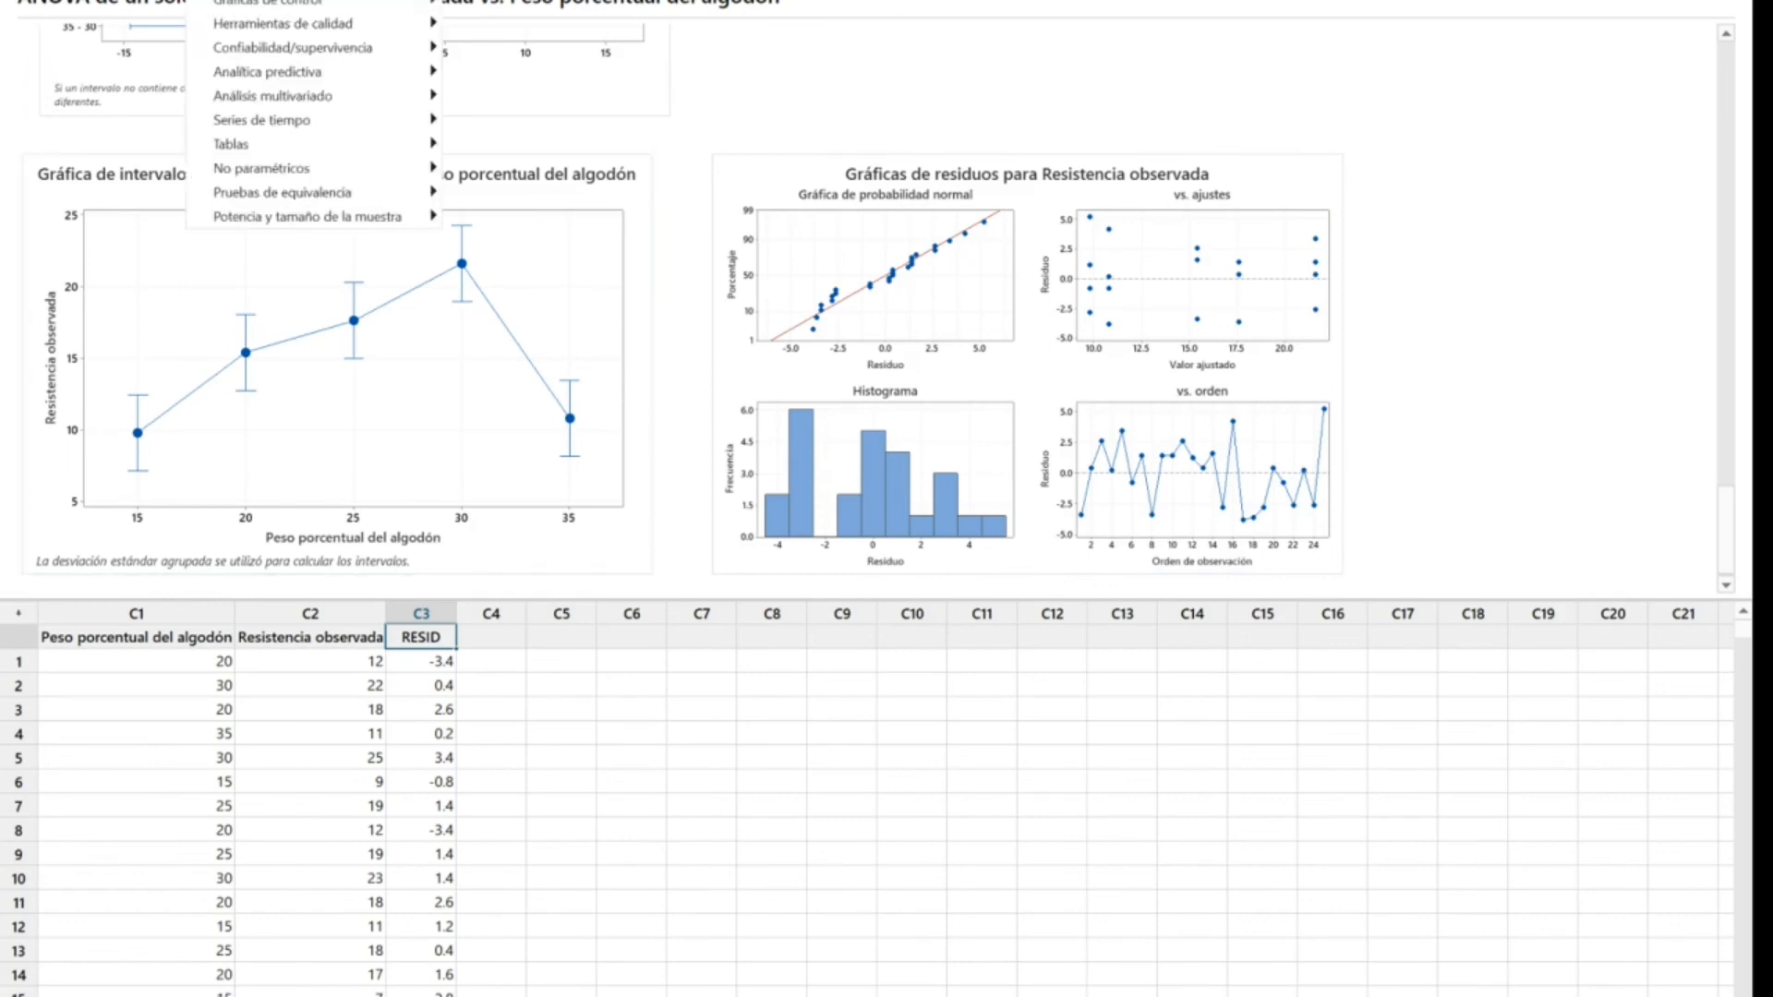
mouse_move(268, 0)
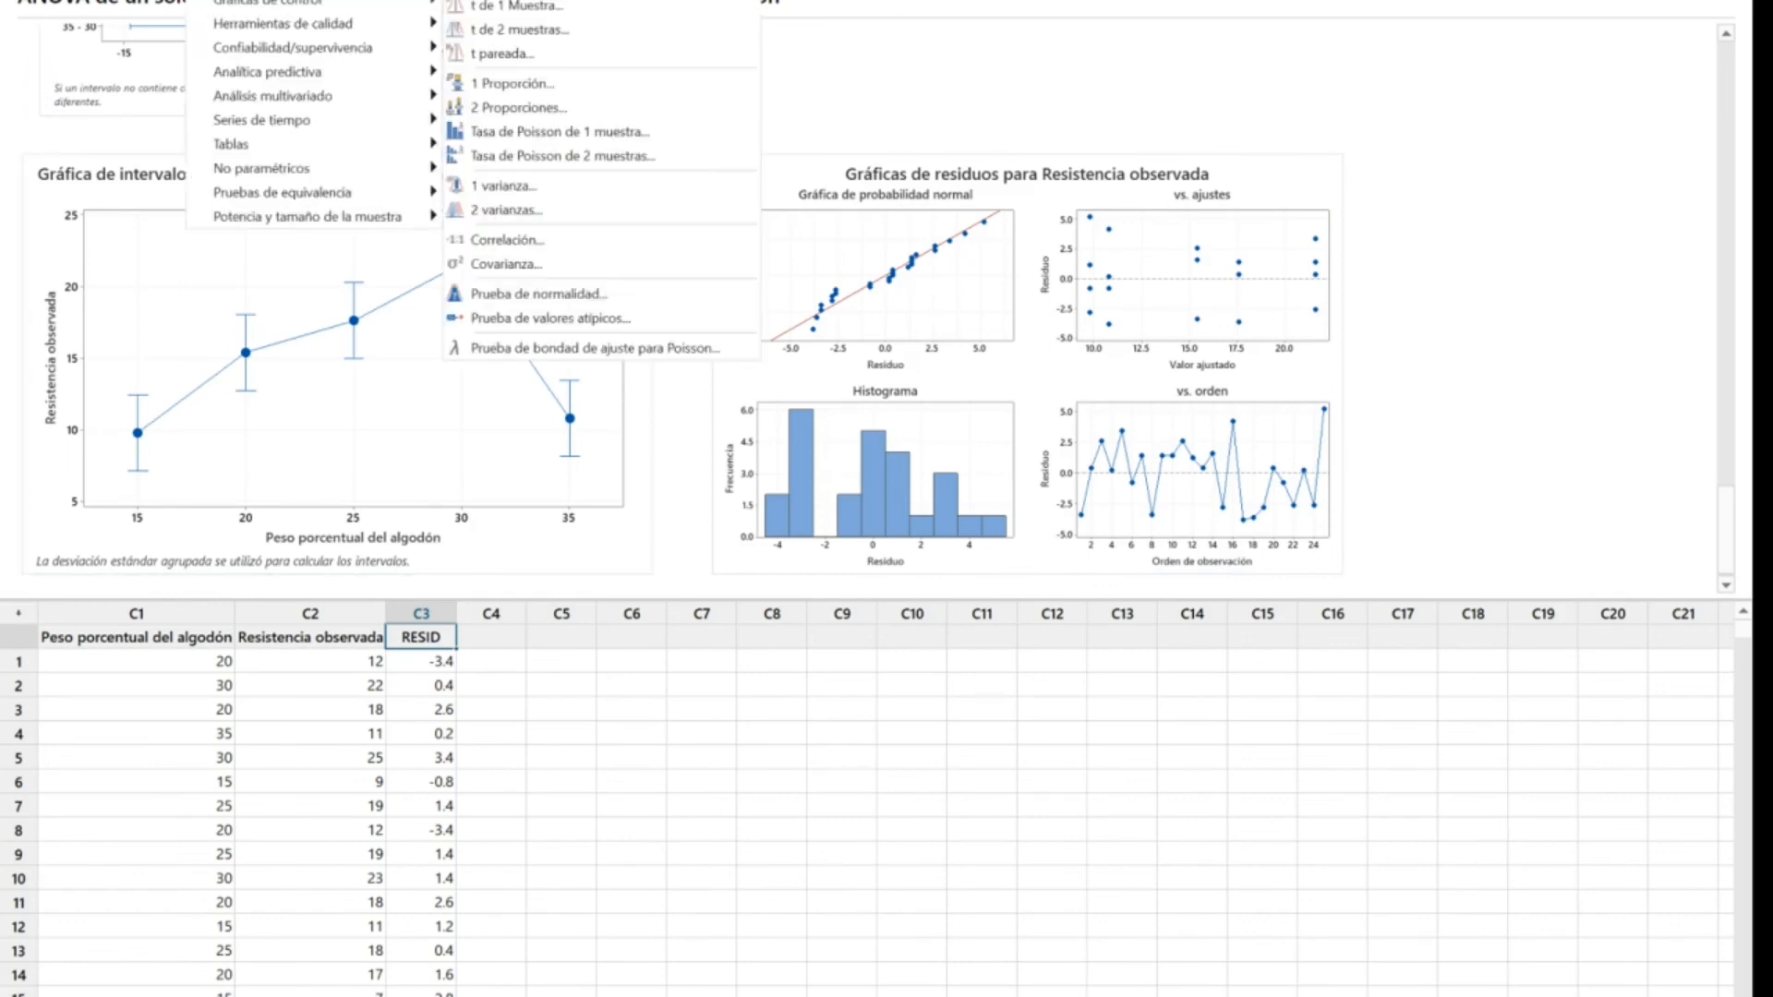
click(521, 0)
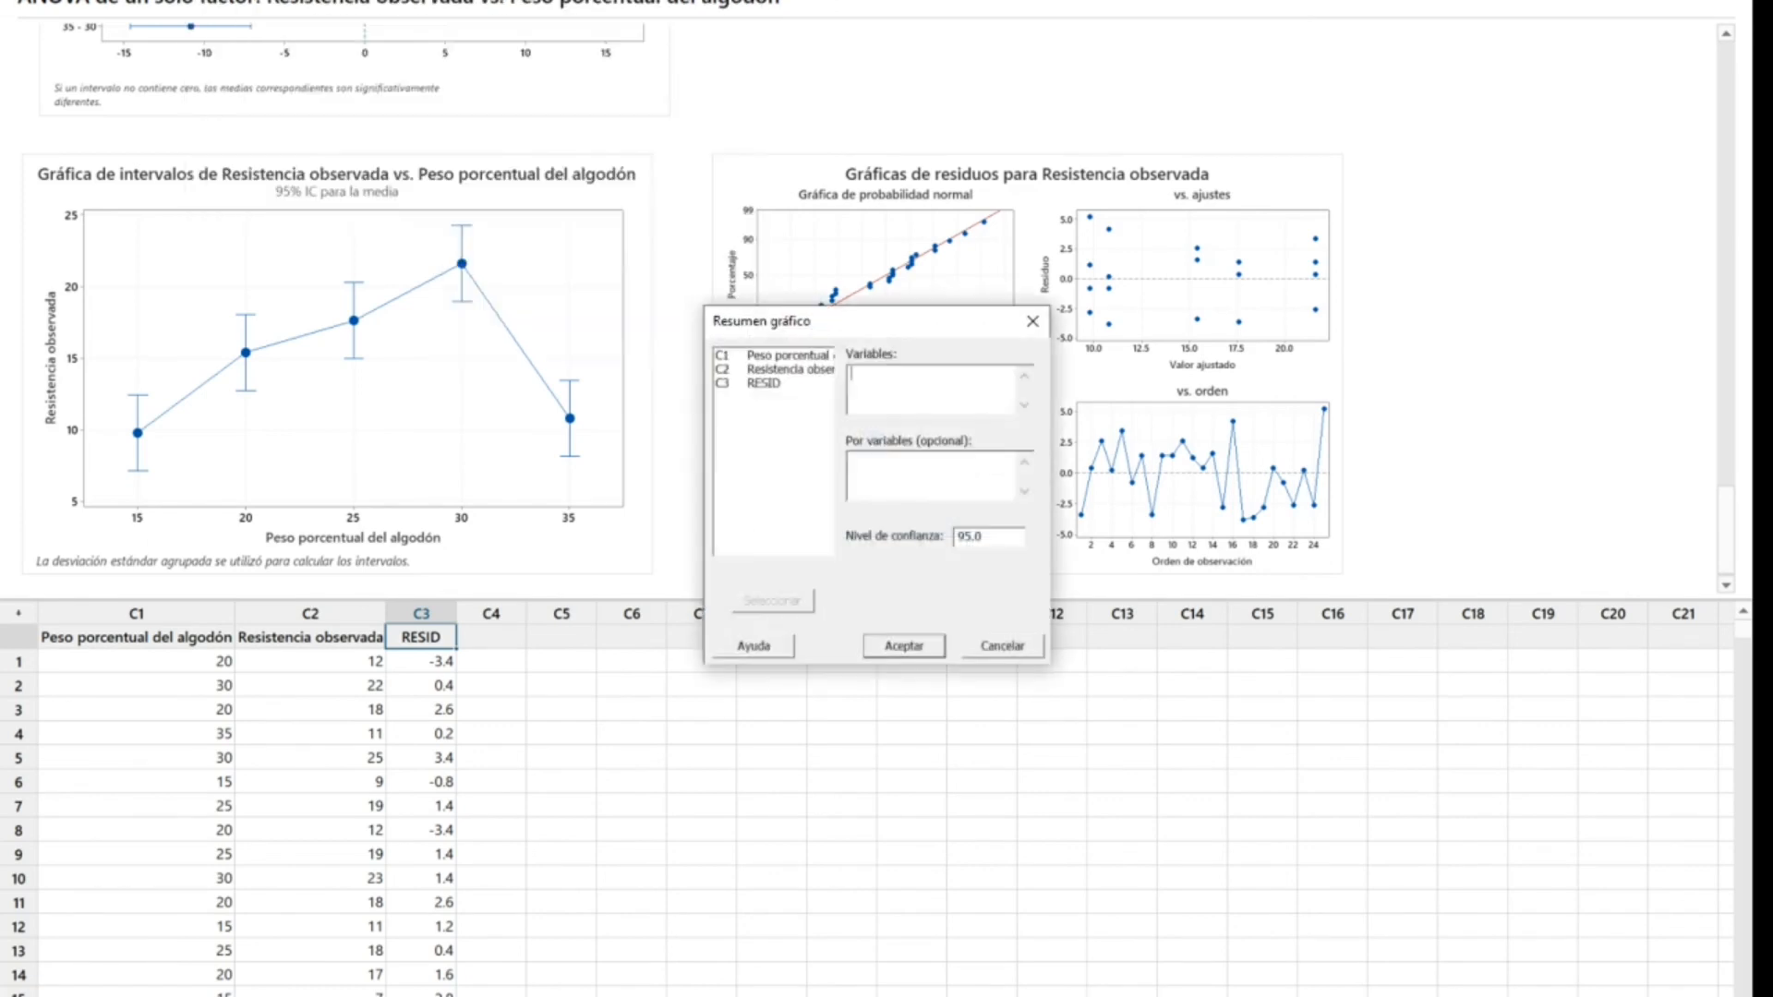
click(755, 383)
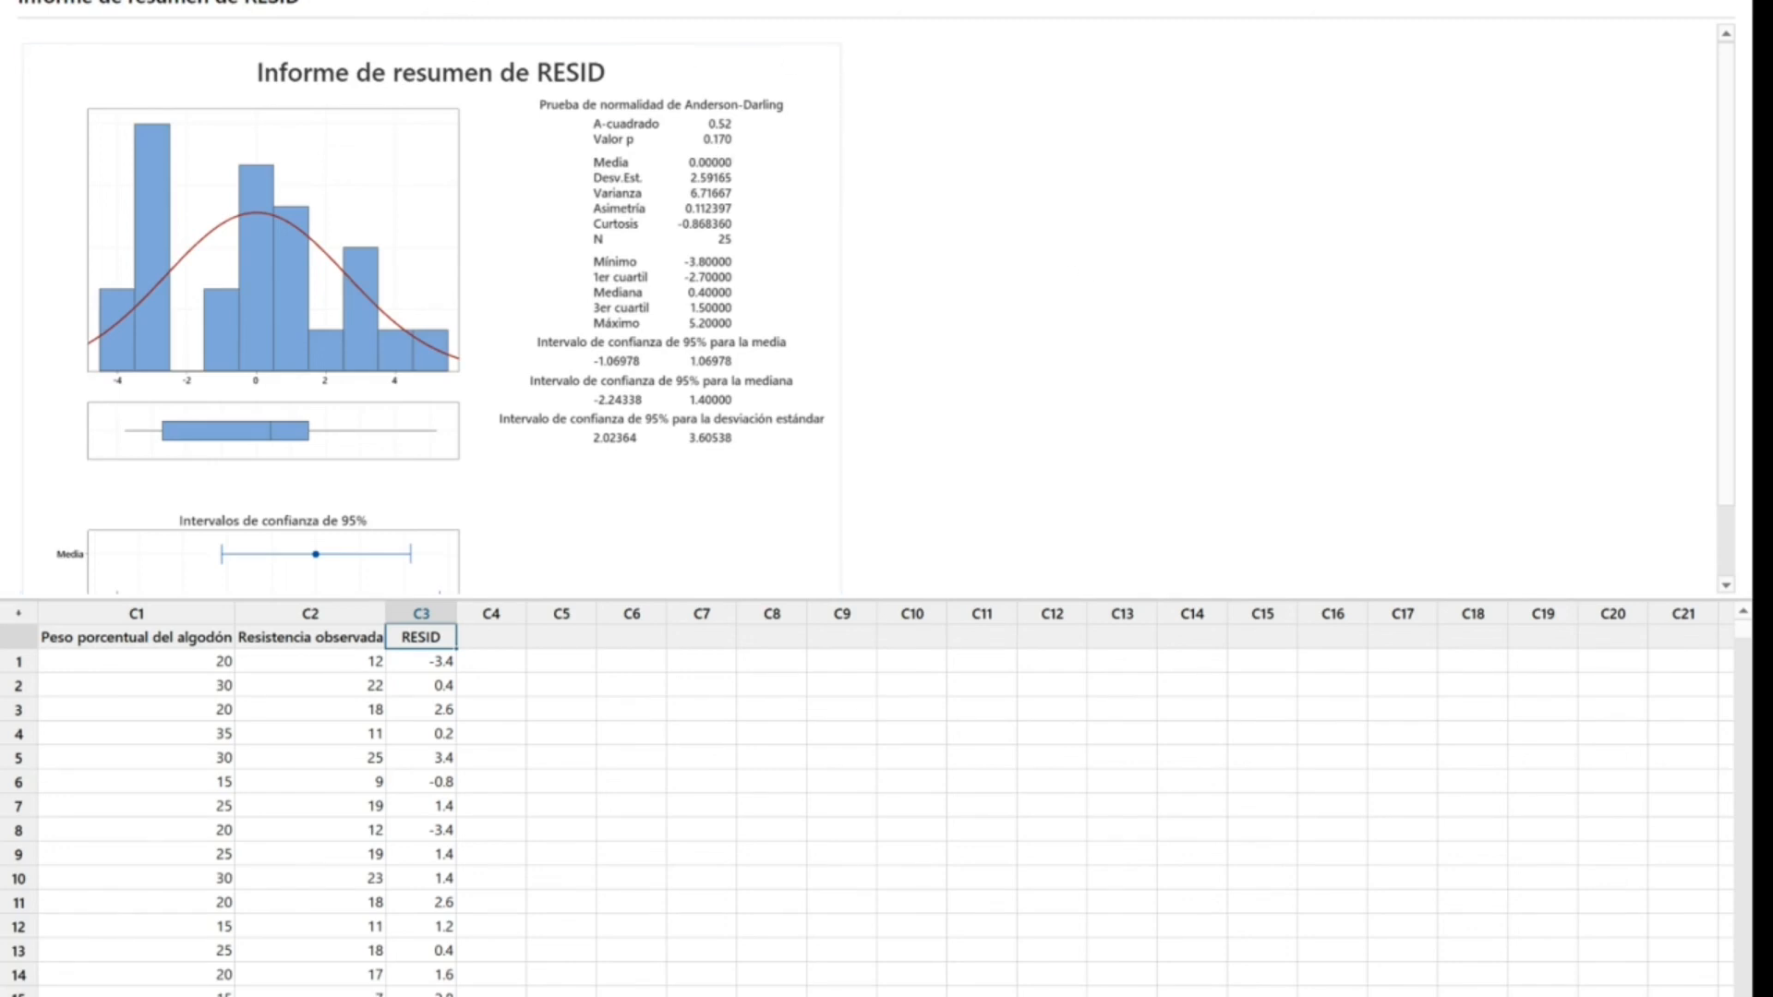
Bring up the assistant's list of guided analyses
click(434, 0)
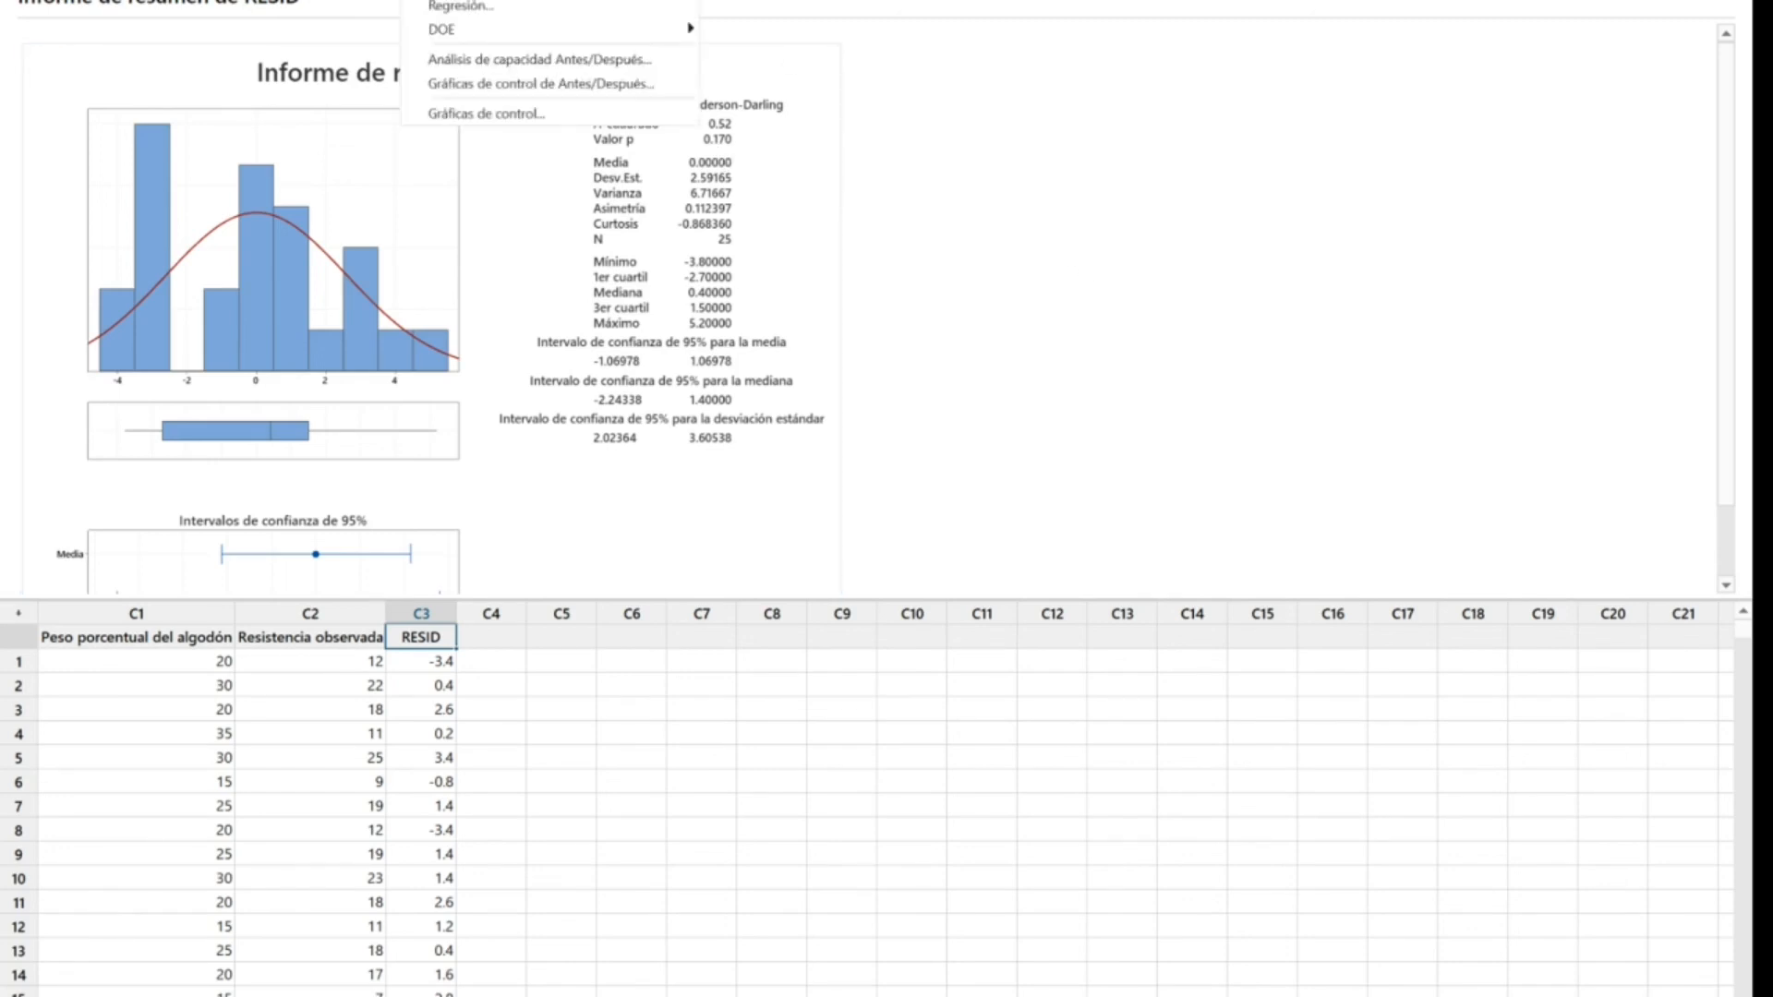